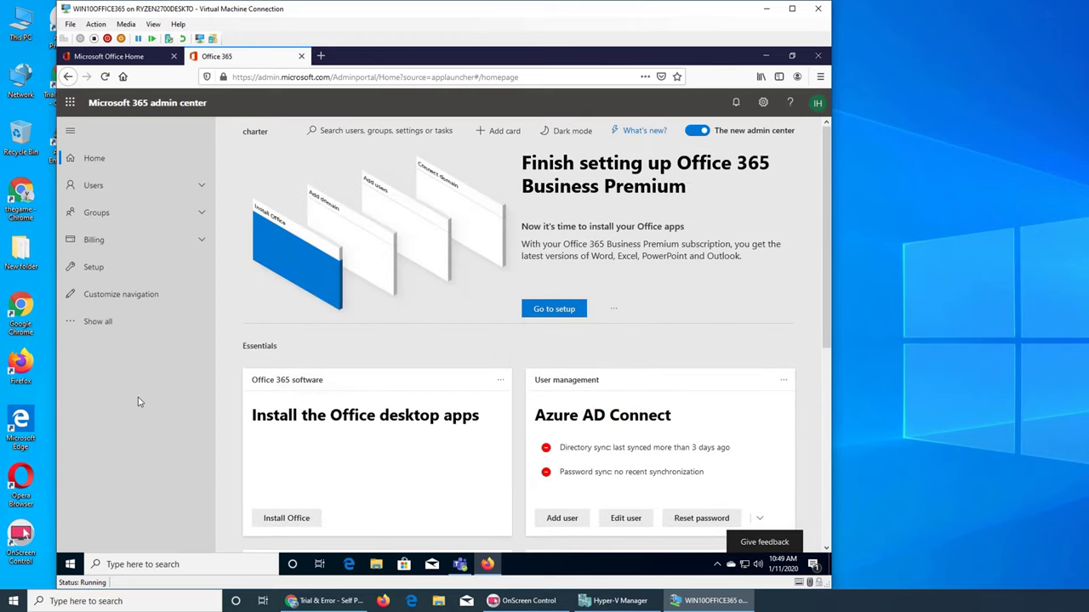
# Step: Open the SharePoint admin center from the full list of Microsoft 365 admin centers
pyautogui.click(99, 323)
pyautogui.scroll(-3, 113, 442)
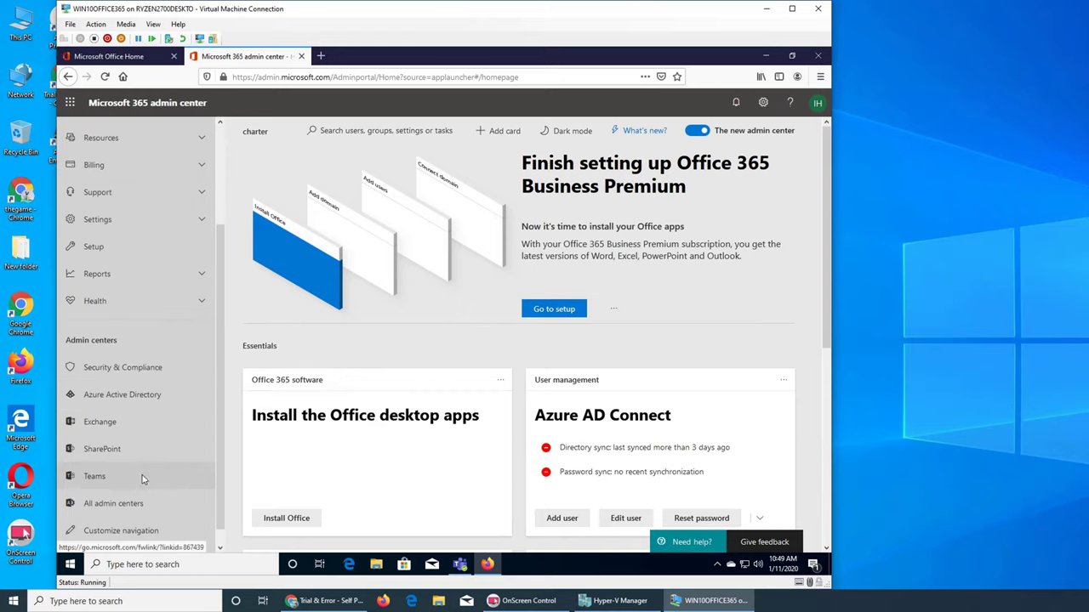
pyautogui.click(102, 450)
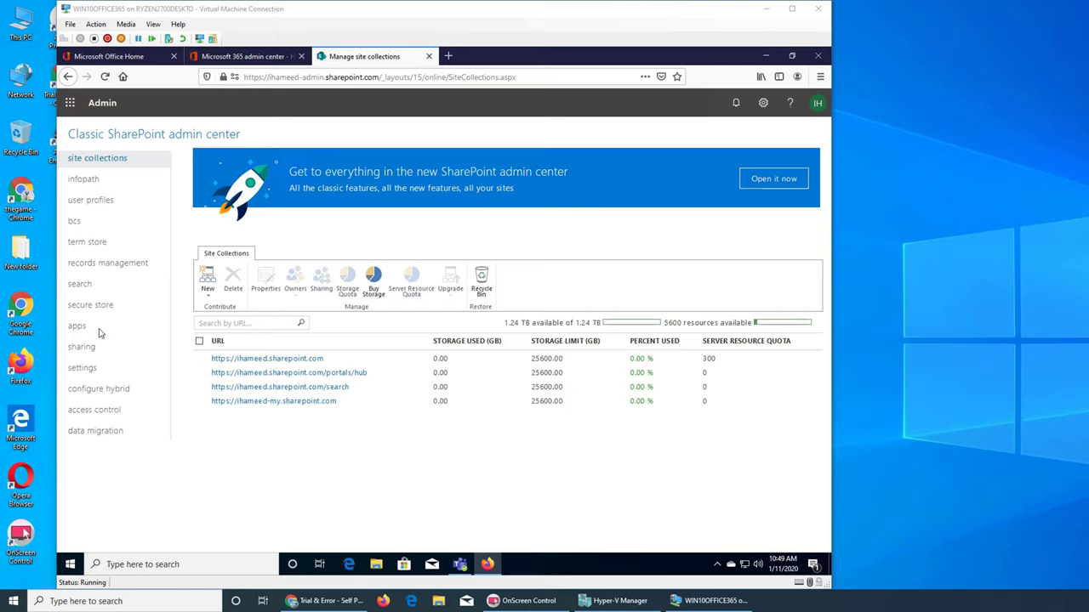
# Step: Open the new SharePoint admin center in a separate browser tab and switch to it
pyautogui.rightClick(763, 182)
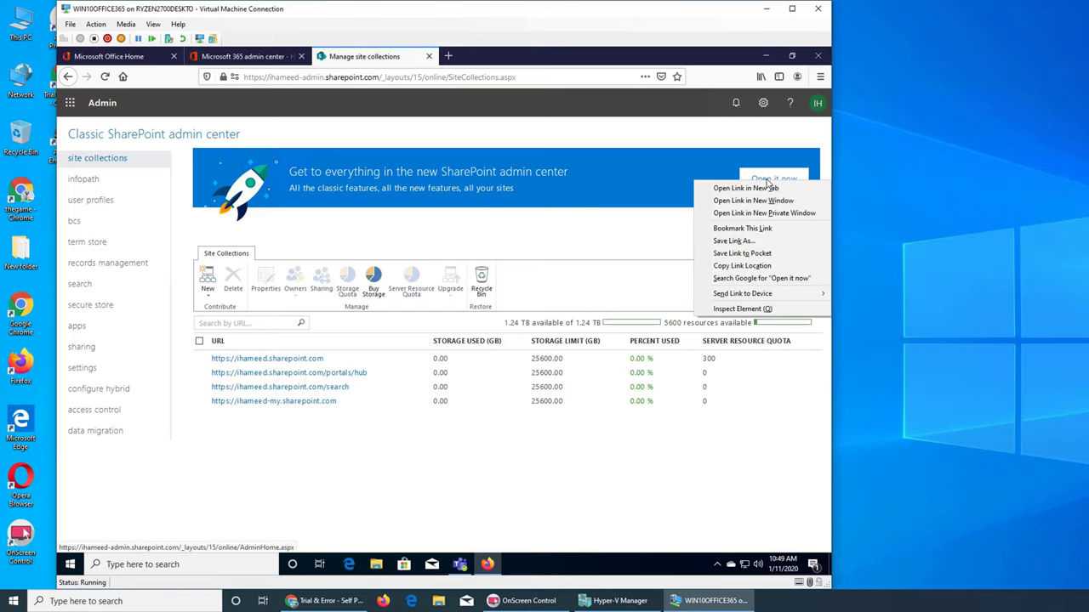
pyautogui.click(766, 181)
pyautogui.click(499, 57)
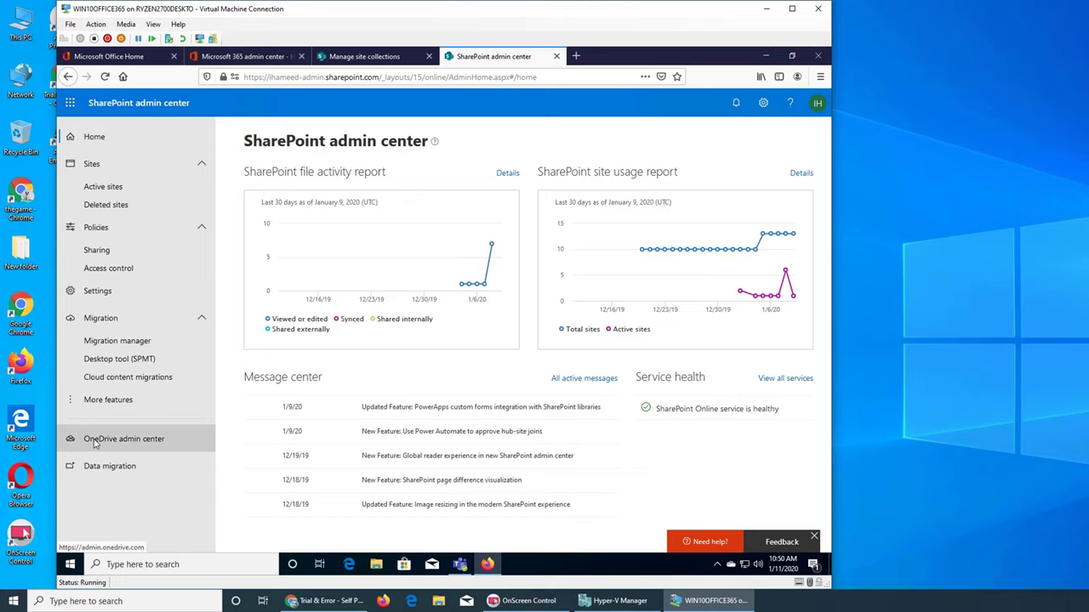
# Step: View the term store from the More features page, closing its tab when done
pyautogui.click(106, 403)
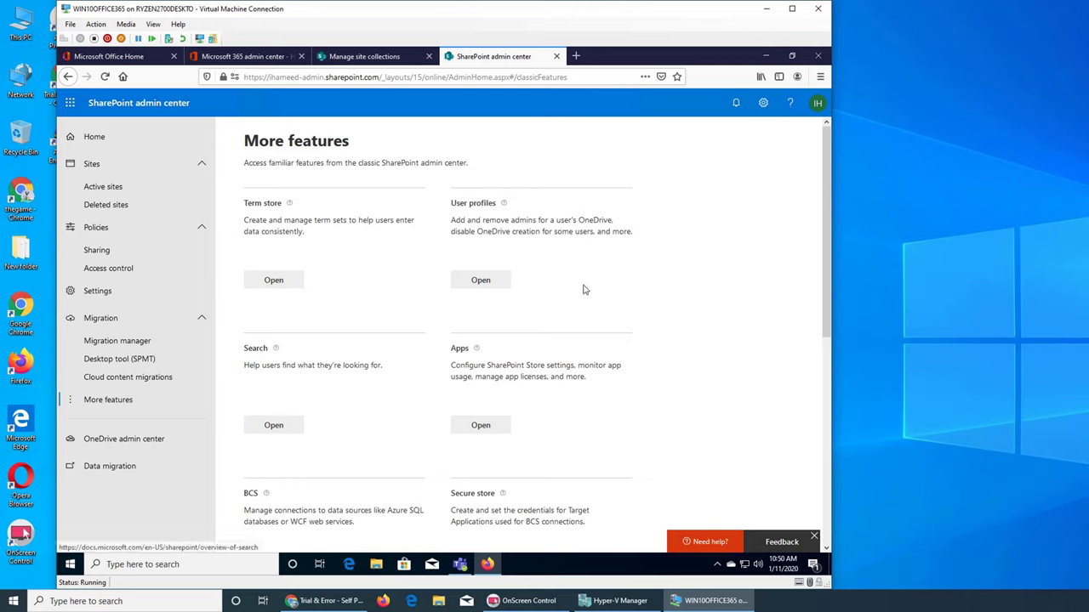
pyautogui.click(282, 287)
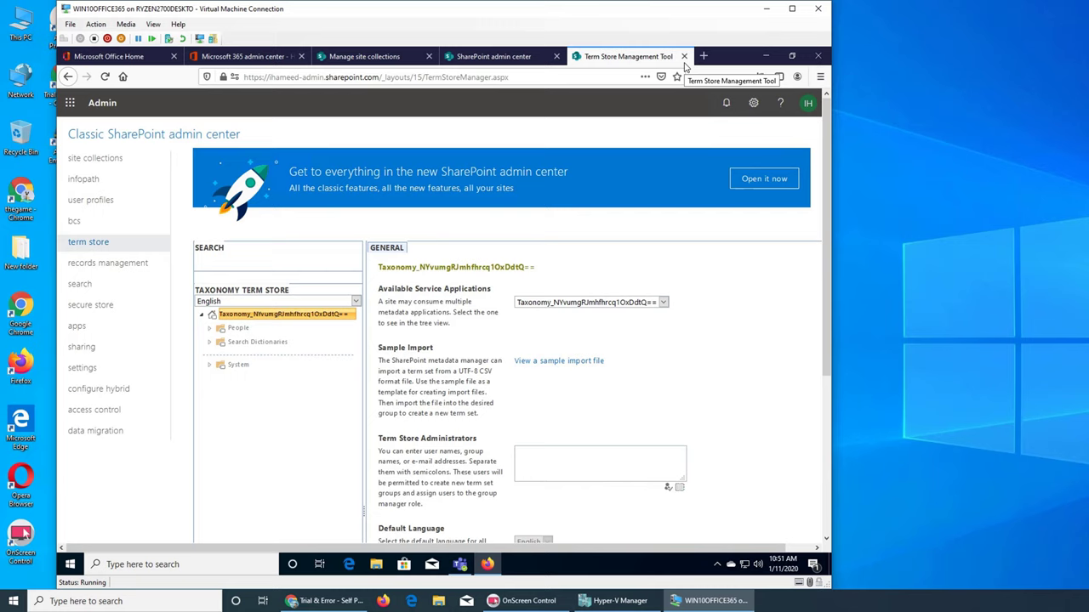
pyautogui.click(684, 56)
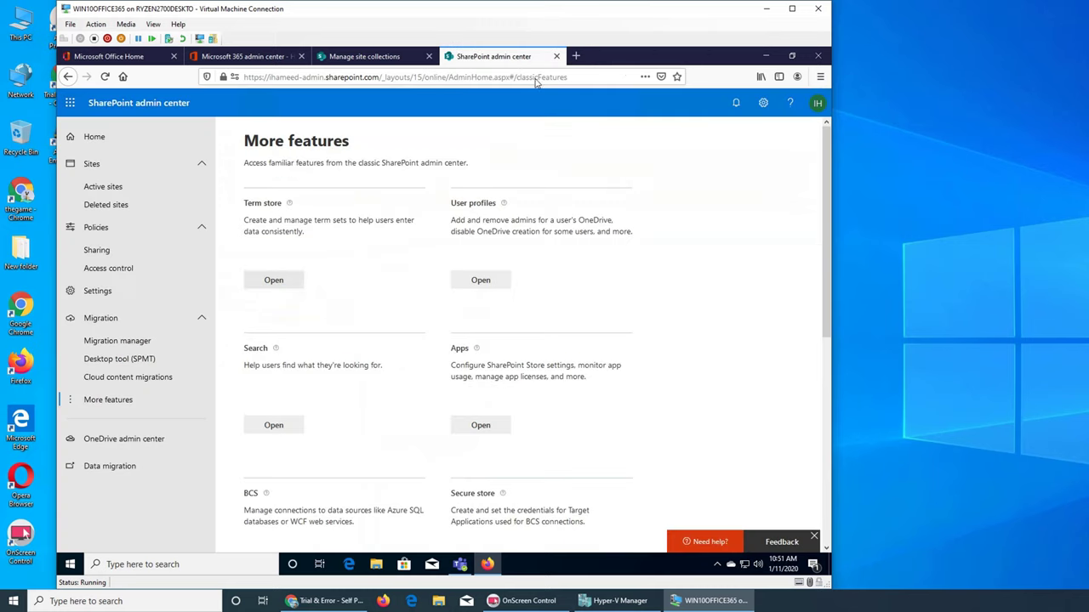
# Step: Compare the classic admin center's feature list with the new center's More features page, then close the new admin center
pyautogui.click(368, 57)
pyautogui.click(550, 58)
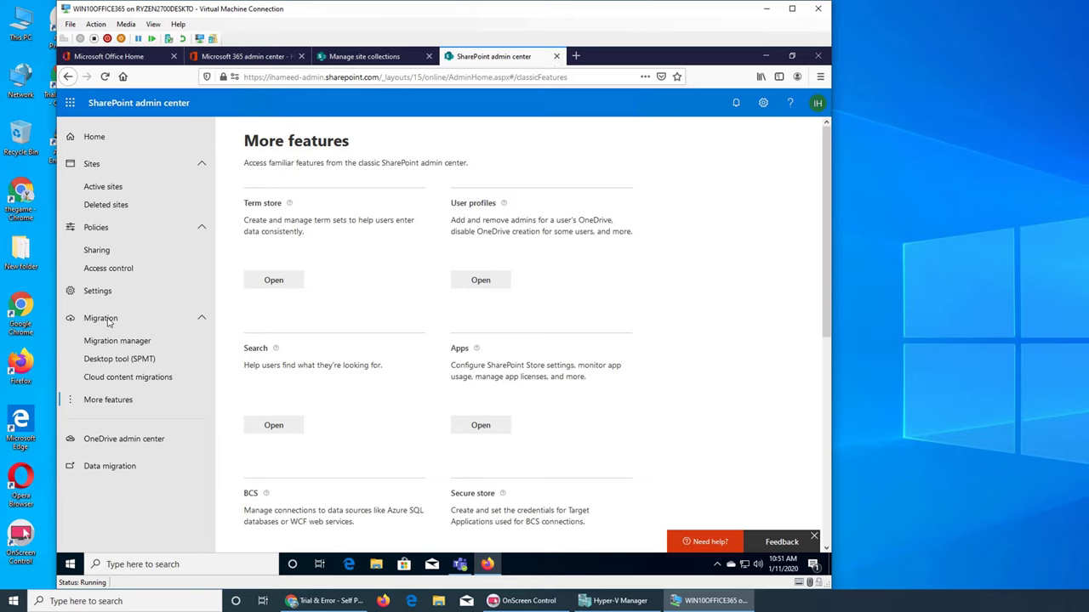
pyautogui.click(366, 57)
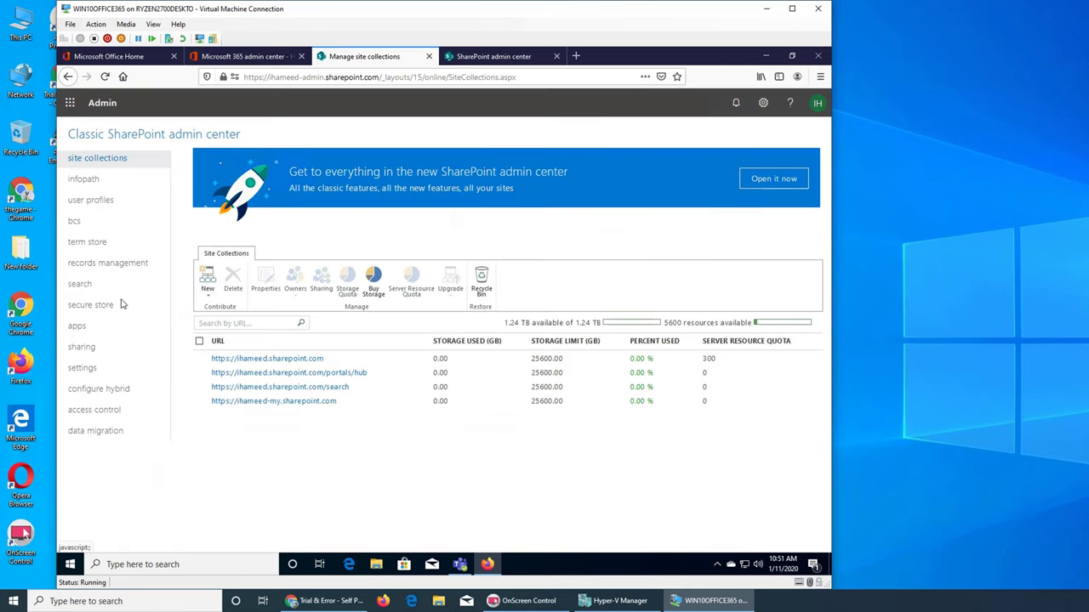
pyautogui.click(502, 56)
pyautogui.scroll(-3, 626, 368)
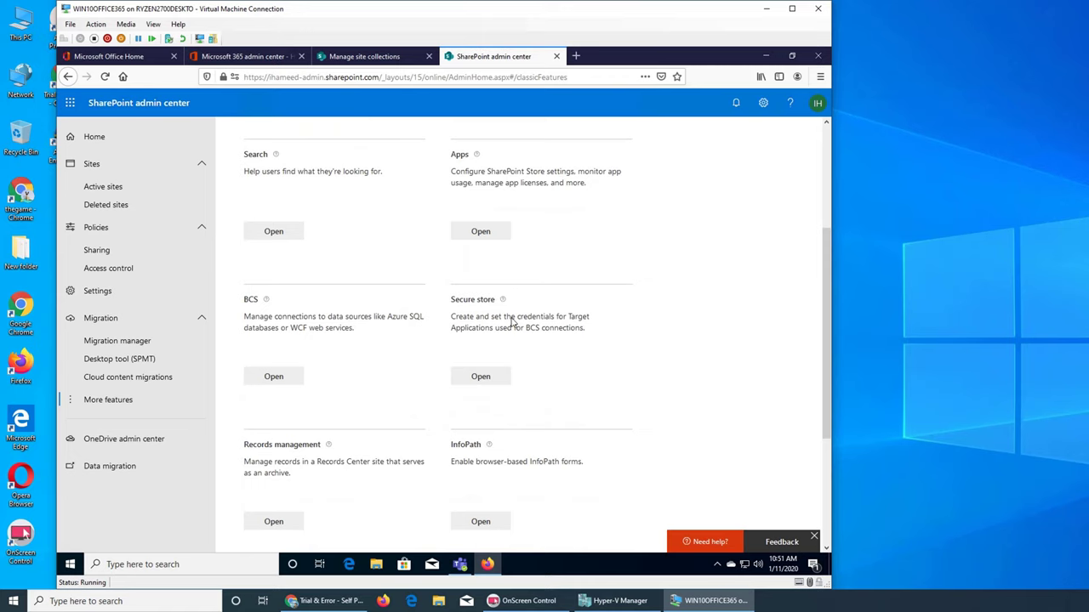
pyautogui.scroll(1, 394, 369)
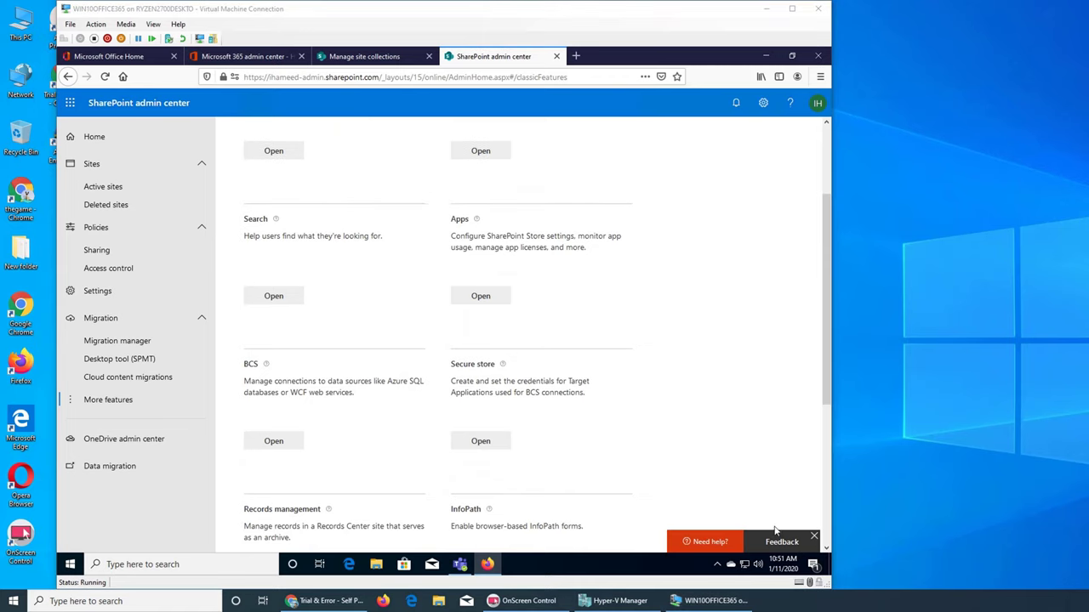
pyautogui.click(605, 457)
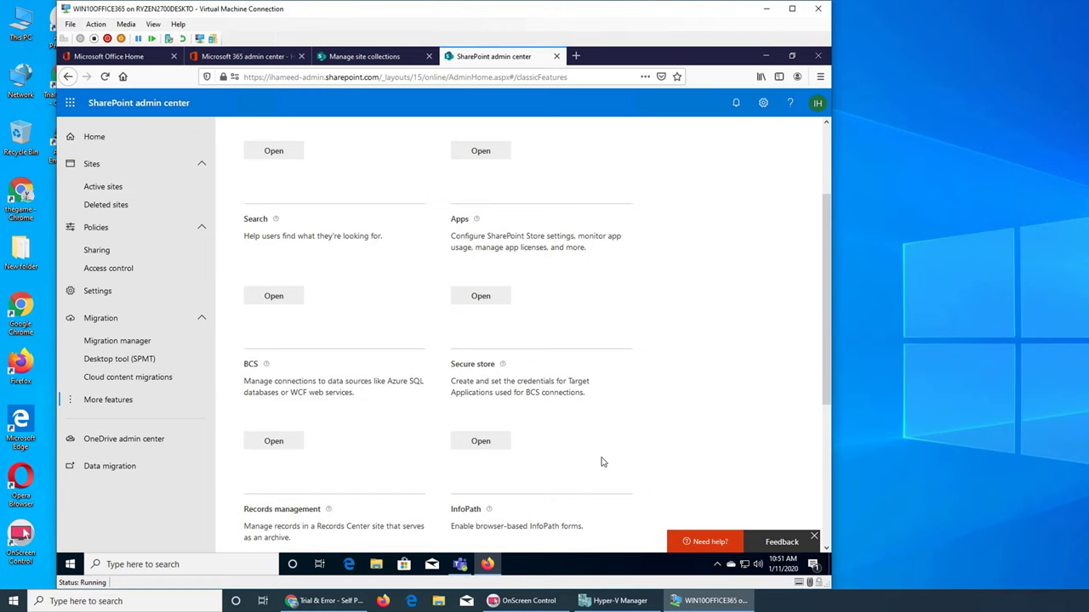
pyautogui.scroll(-4, 601, 463)
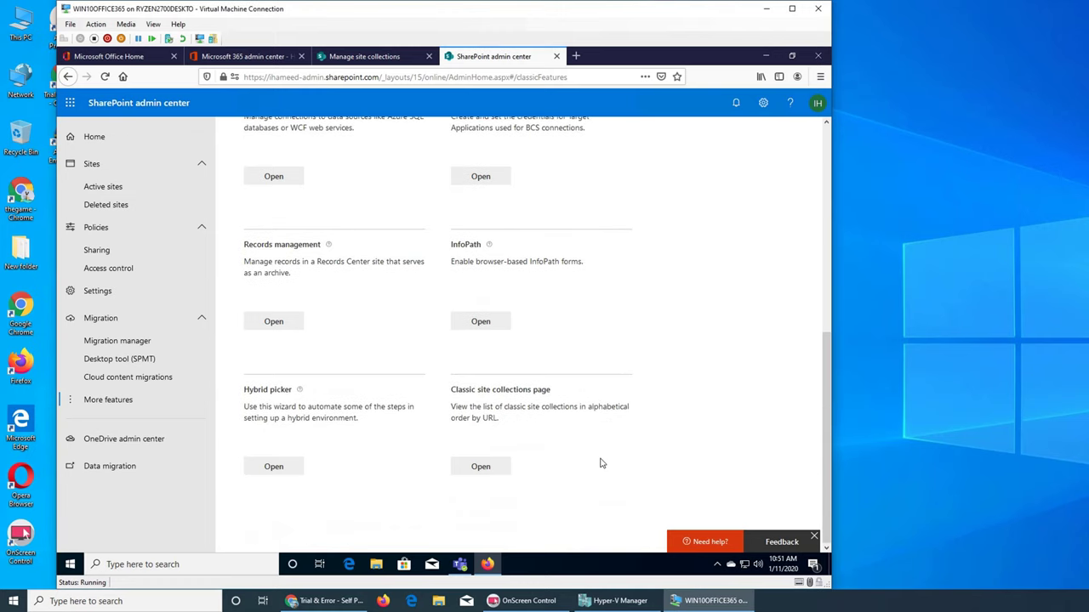
pyautogui.click(556, 57)
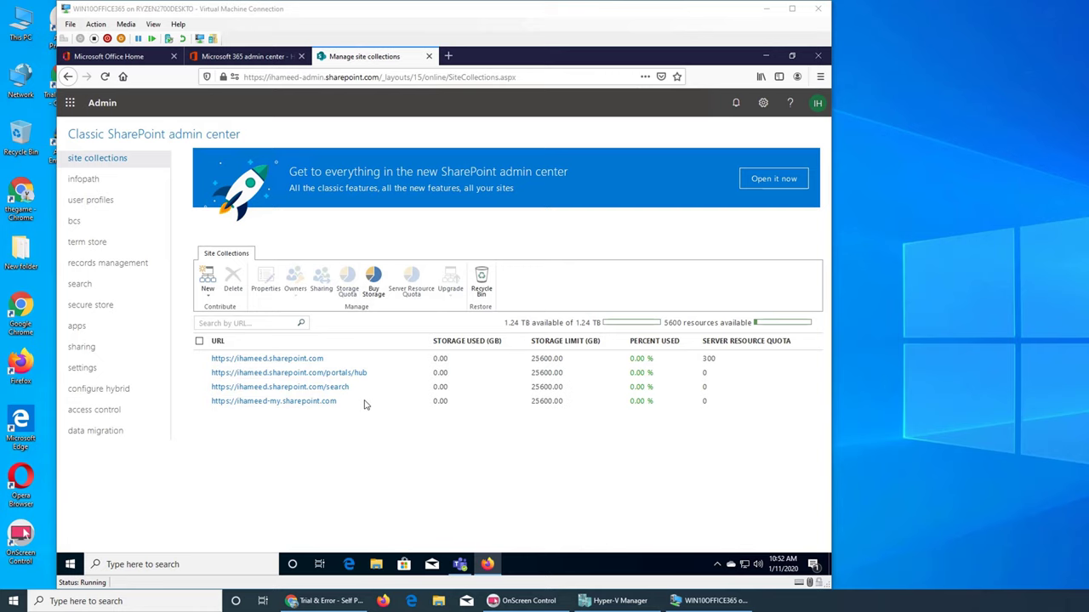
# Step: View the properties of the root site collection and close them
pyautogui.click(301, 360)
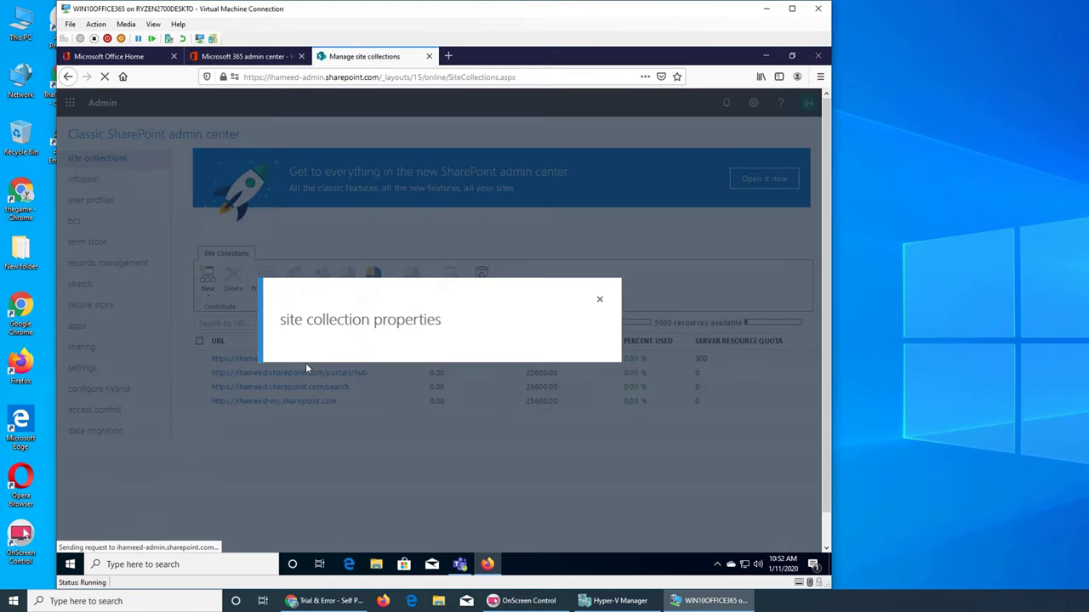
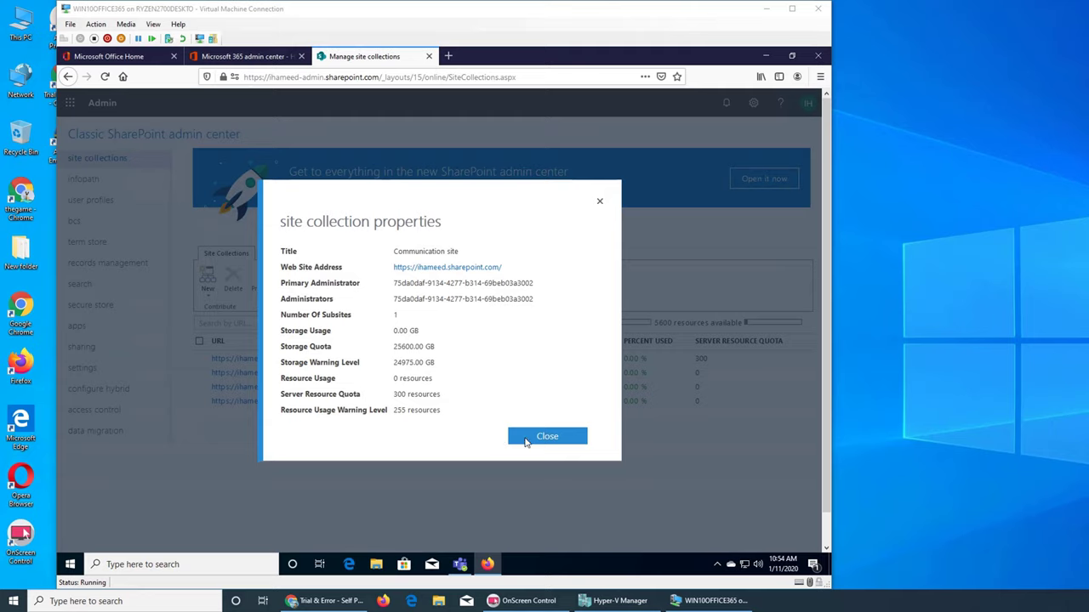
pyautogui.click(599, 202)
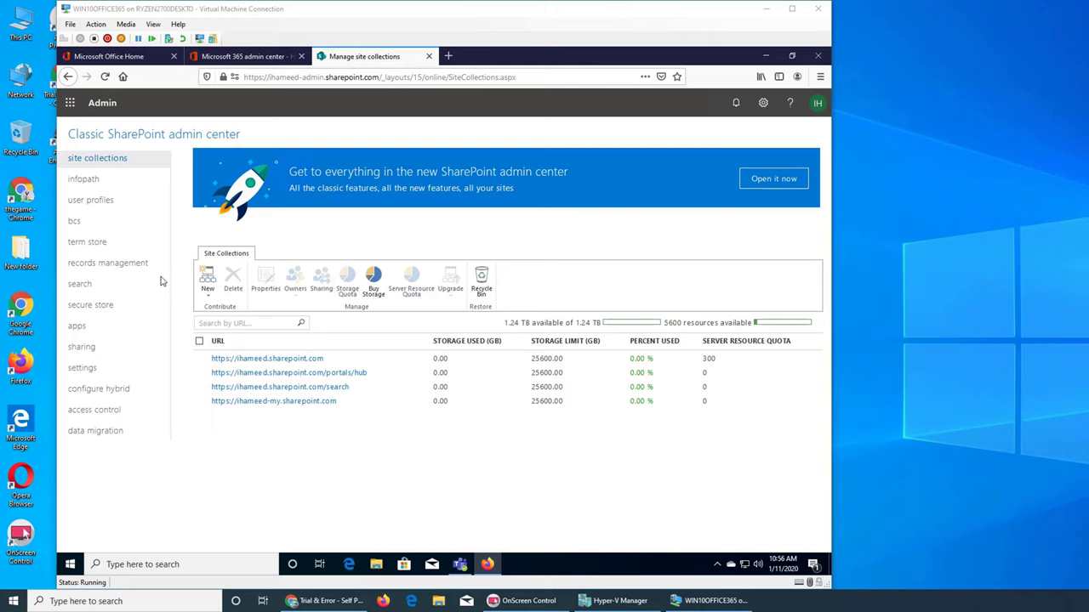
pyautogui.rightClick(302, 404)
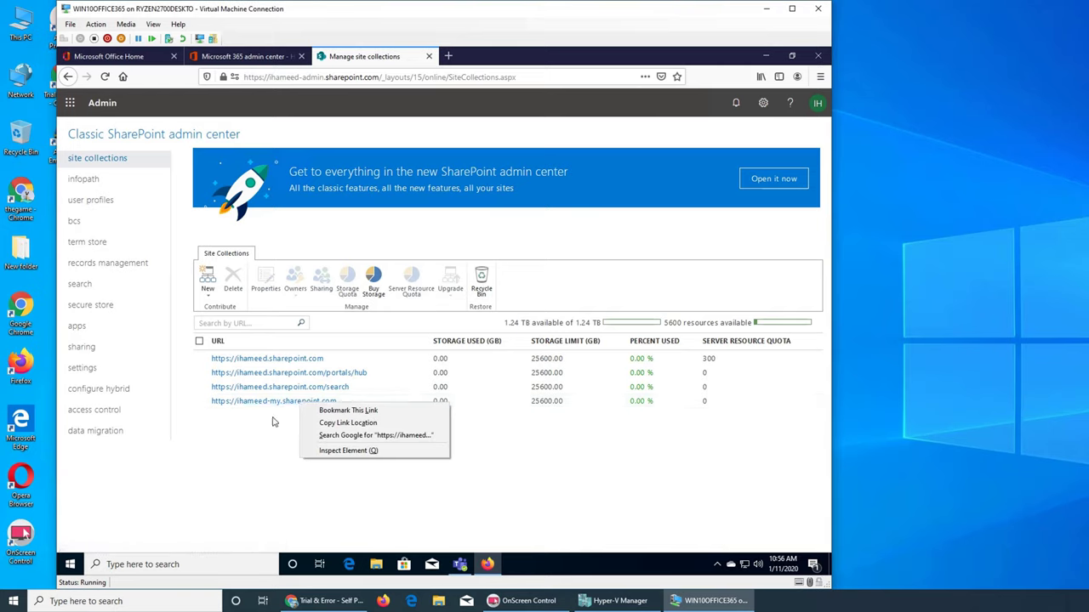
pyautogui.click(273, 436)
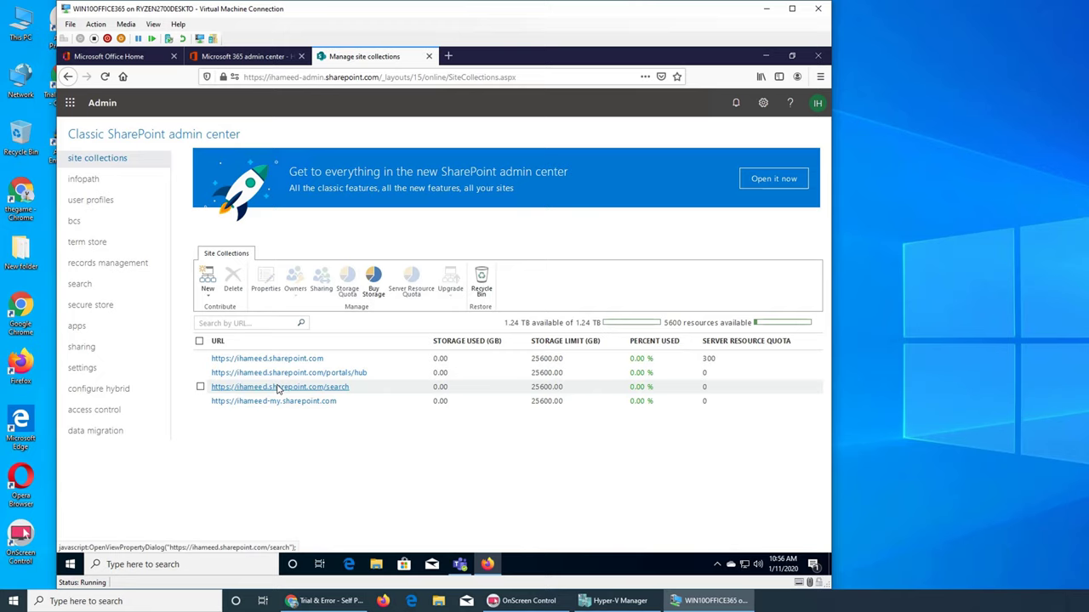
# Step: View the properties of the search site collection and of the "-my" site collection, closing each when done
pyautogui.click(333, 390)
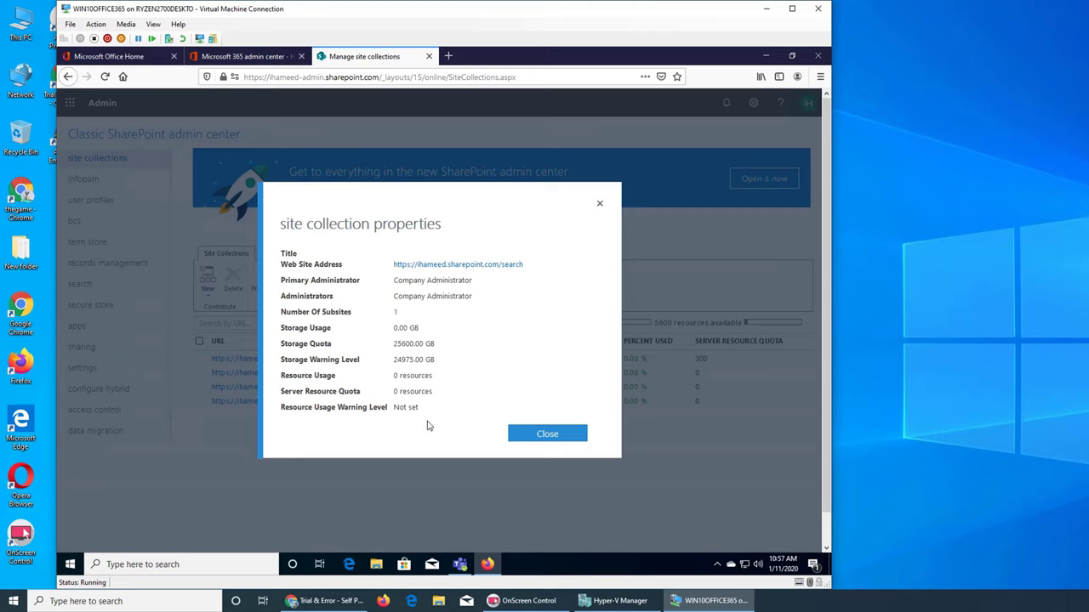
pyautogui.click(541, 436)
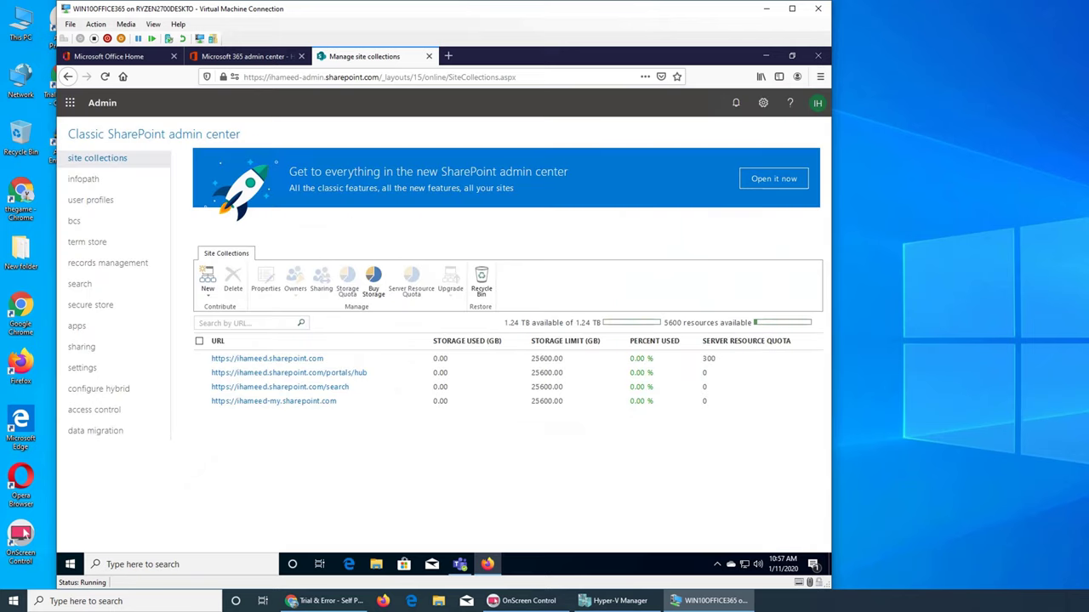
pyautogui.click(323, 401)
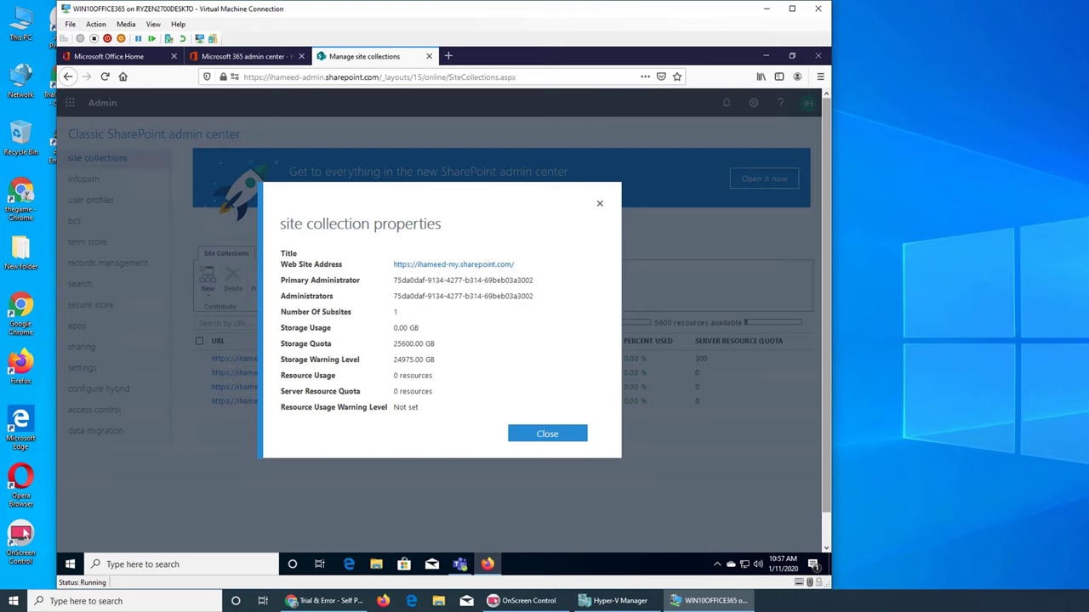
pyautogui.click(558, 435)
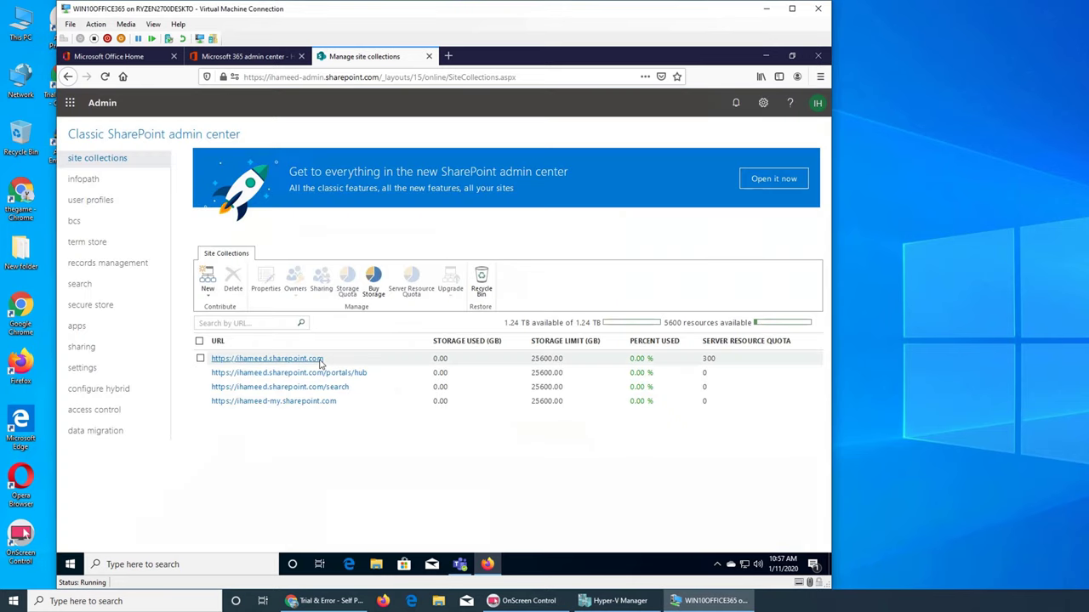
# Step: Select the root site collection and review its properties through the Properties command
pyautogui.click(200, 358)
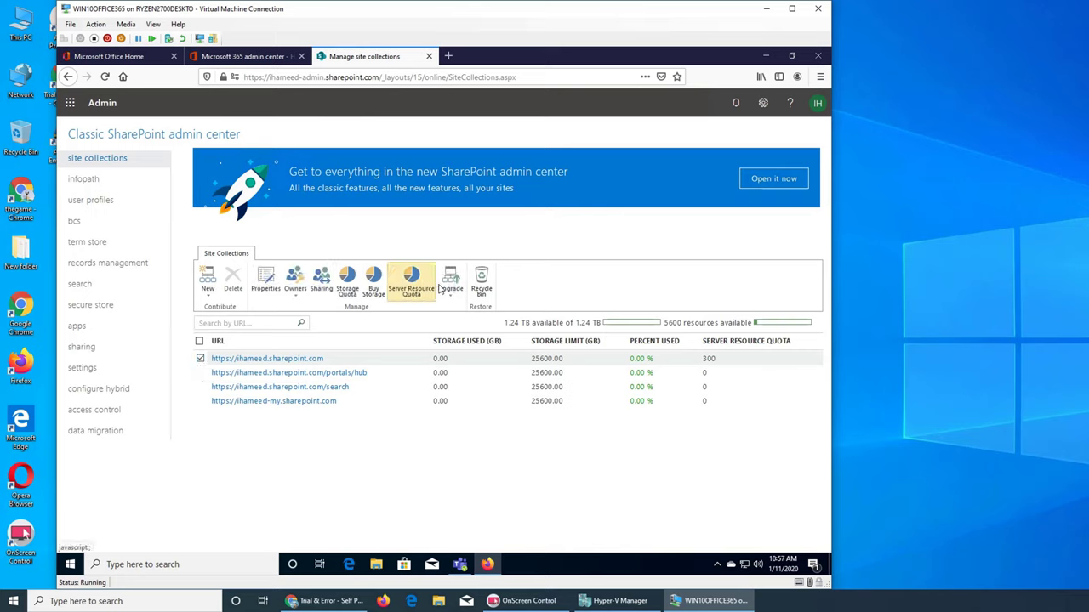
pyautogui.click(201, 358)
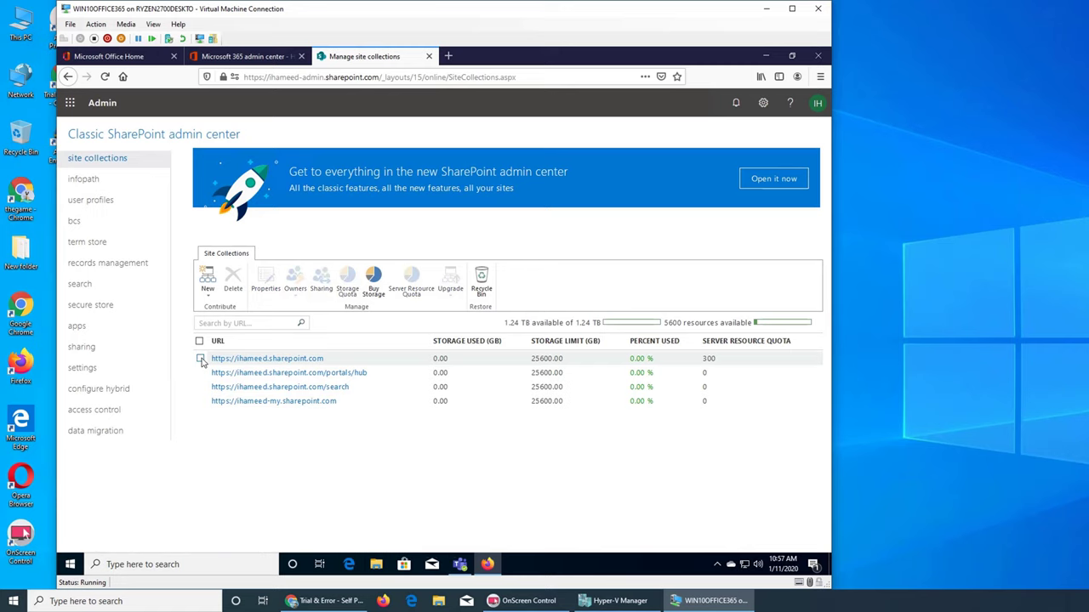
pyautogui.click(200, 358)
pyautogui.click(265, 281)
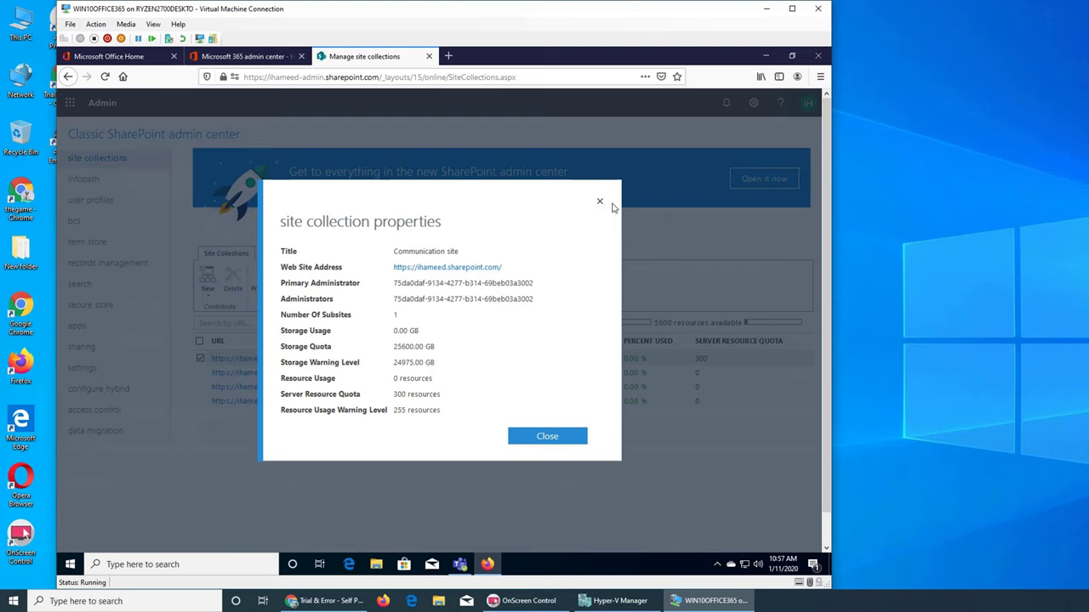
pyautogui.click(599, 202)
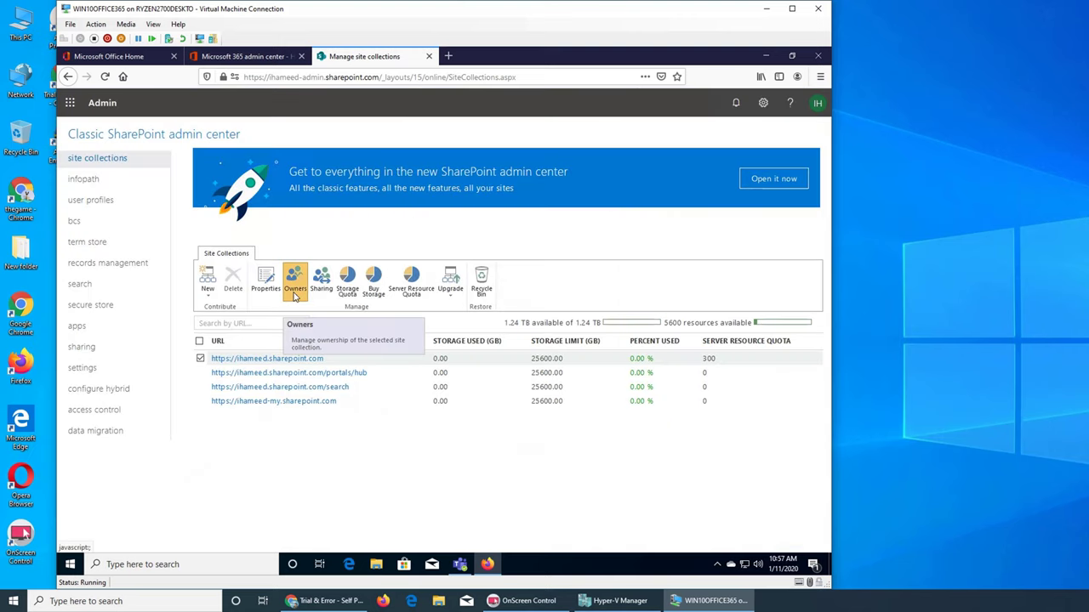
# Step: Open Manage Administrators for the selected root site collection
pyautogui.click(295, 295)
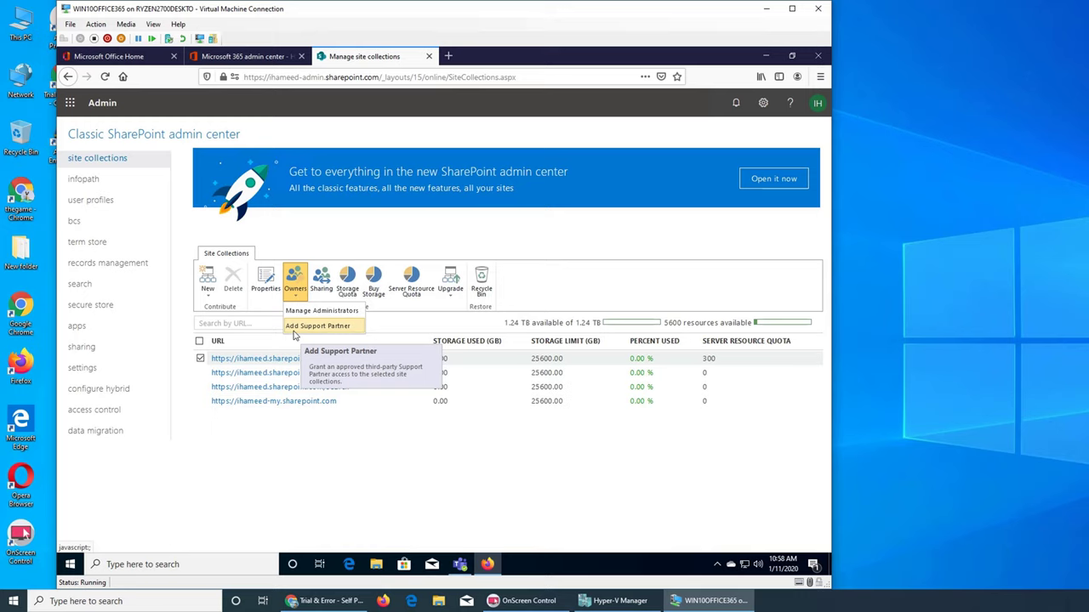
pyautogui.click(295, 311)
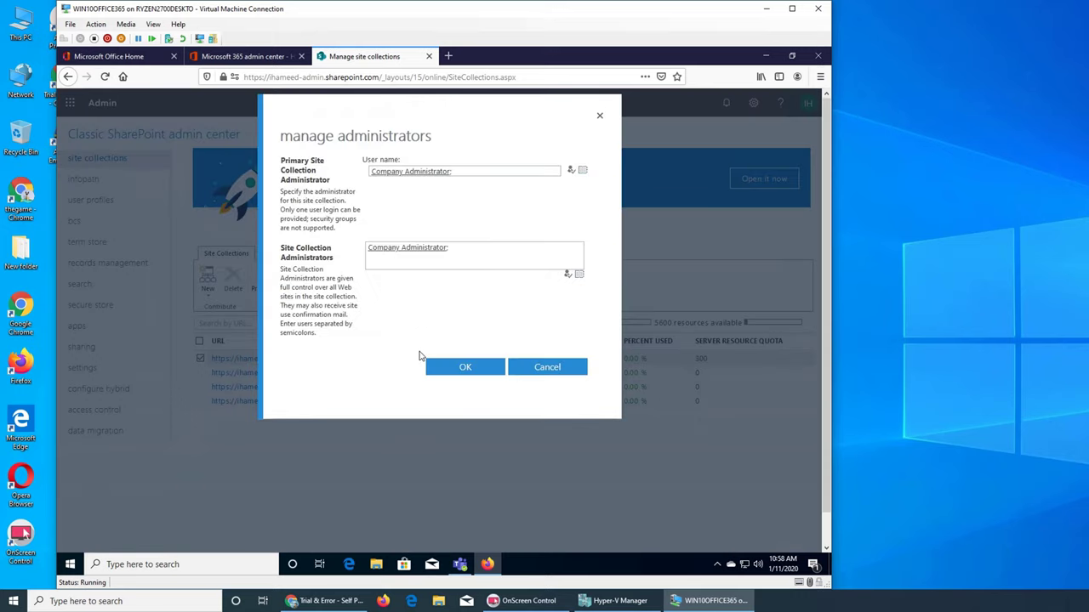
# Step: Try to find a primary administrator in the people picker by browsing All Users and searching for the user's name
pyautogui.click(583, 171)
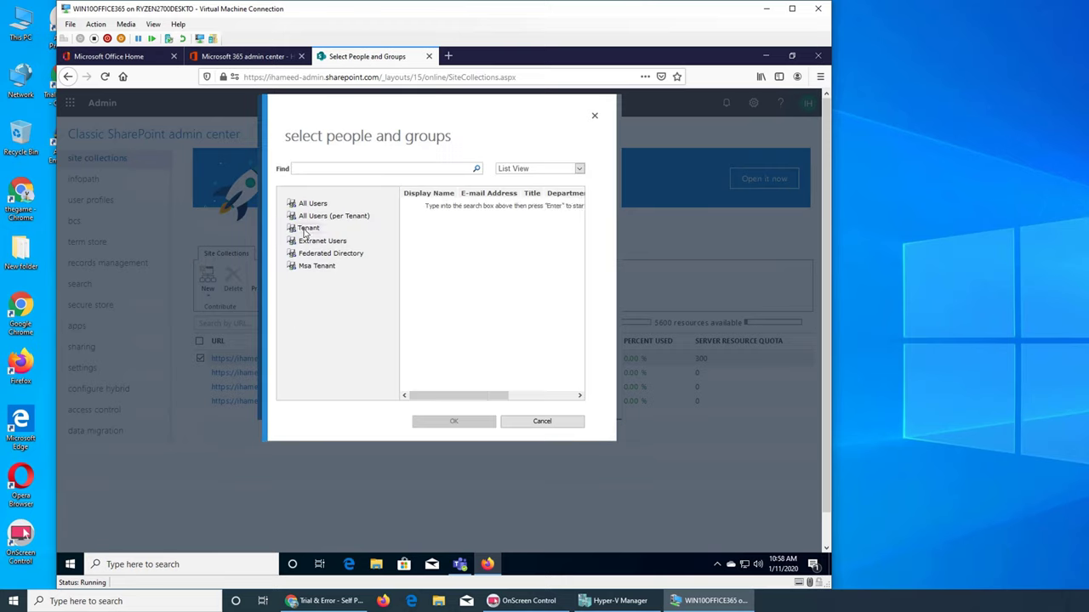
pyautogui.click(310, 203)
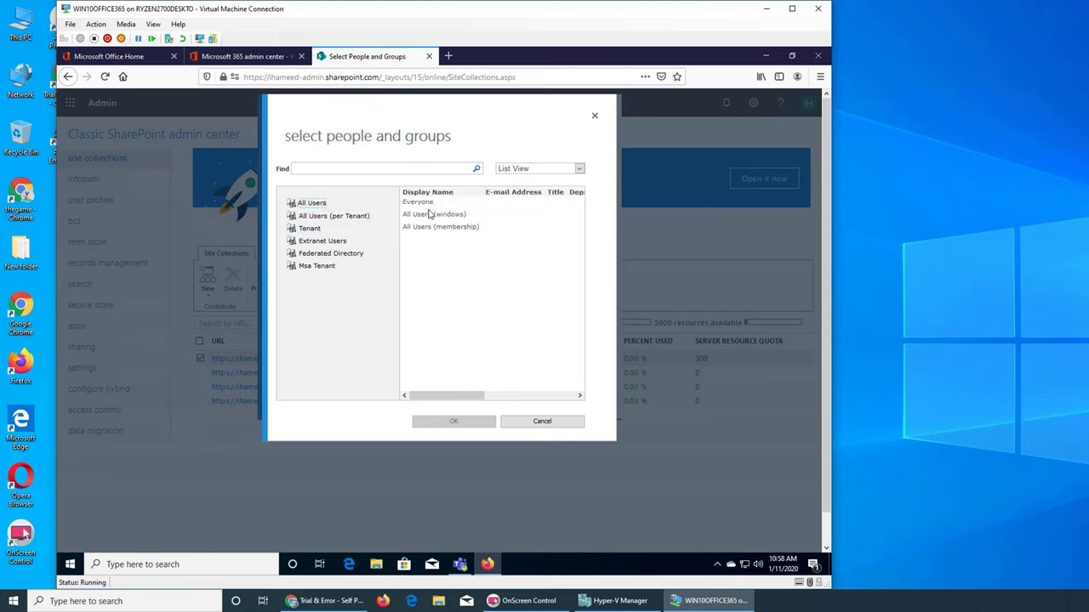
pyautogui.click(412, 215)
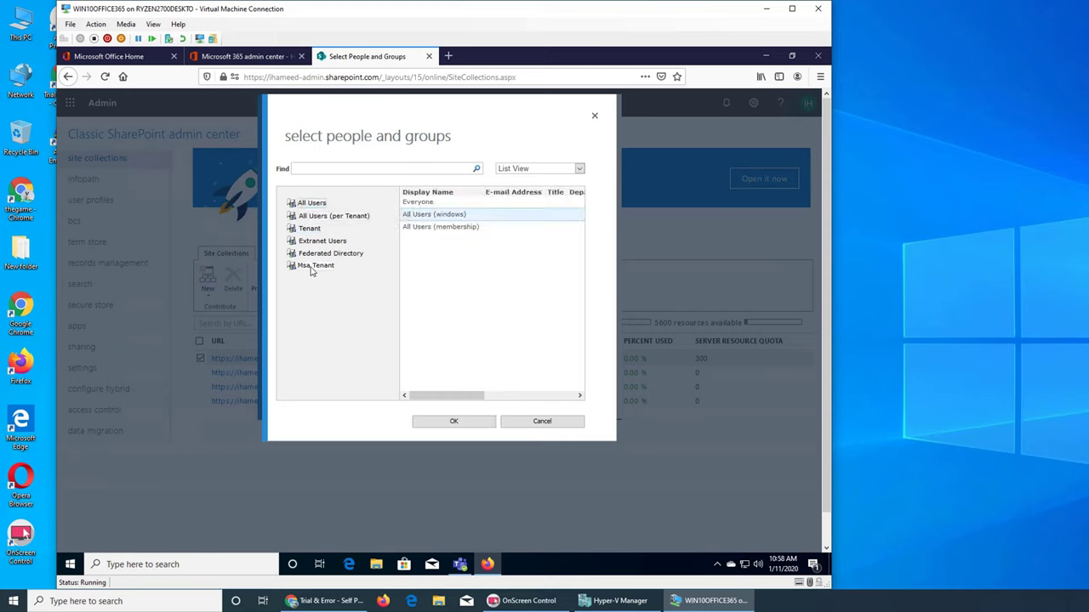
pyautogui.click(434, 171)
pyautogui.press('BackSpace')
pyautogui.press('BackSpace')
pyautogui.press('BackSpace')
pyautogui.press('Return')
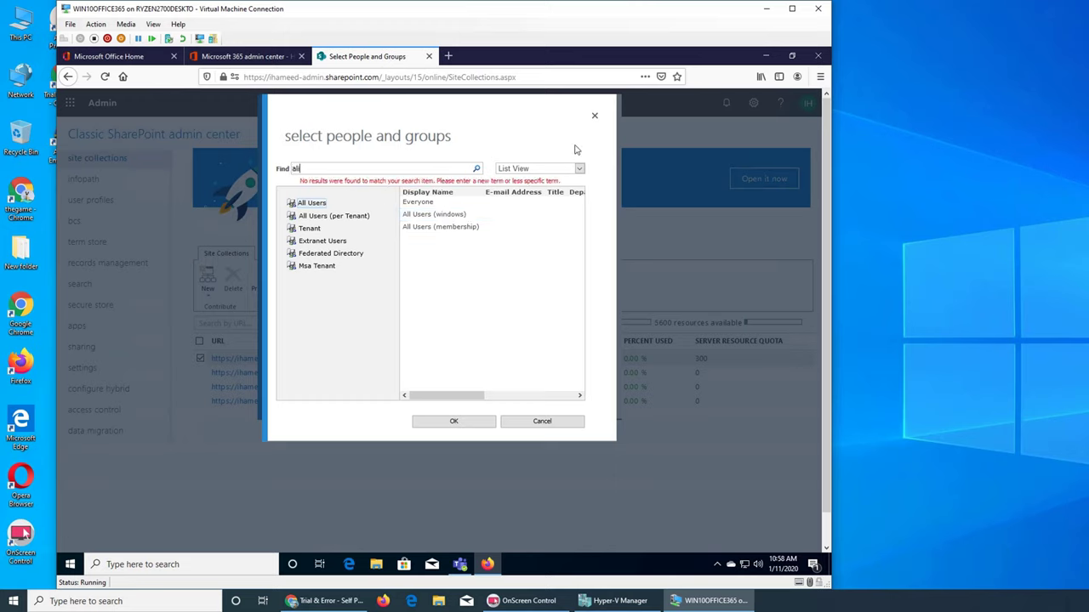
pyautogui.click(595, 115)
# Step: Add the user's name to the Site Collection Administrators after Company Administrator and resolve it
pyautogui.click(500, 254)
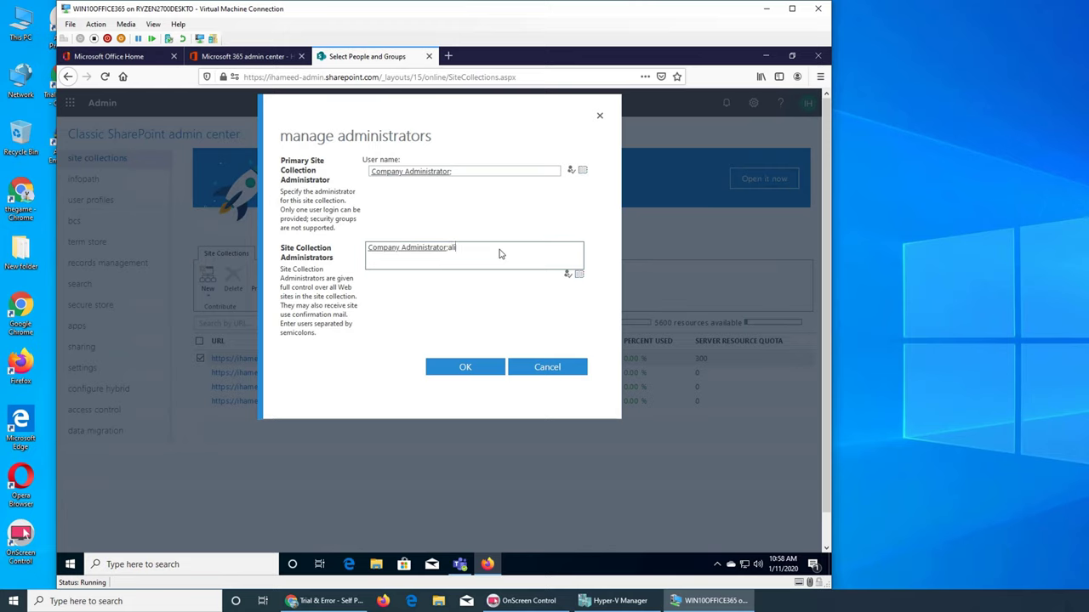
pyautogui.write('ali')
pyautogui.hotkey('ctrl', 'k')
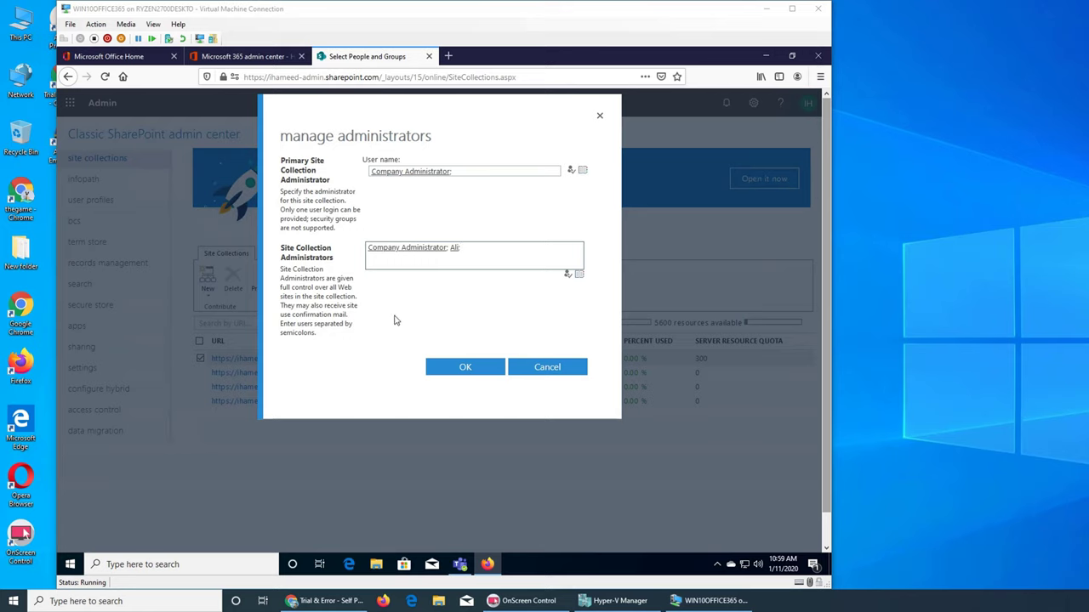
# Step: Try to add a second user as Primary Site Collection Administrator after Company Administrator, clear the extra entry, and submit the administrators
pyautogui.click(465, 178)
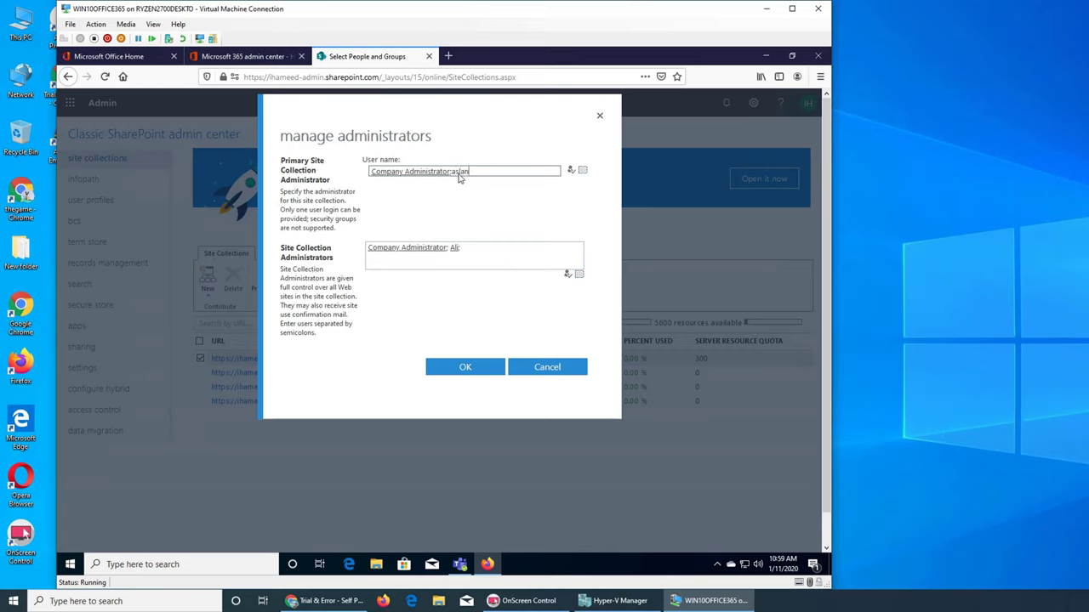
pyautogui.hotkey('ctrl', 'k')
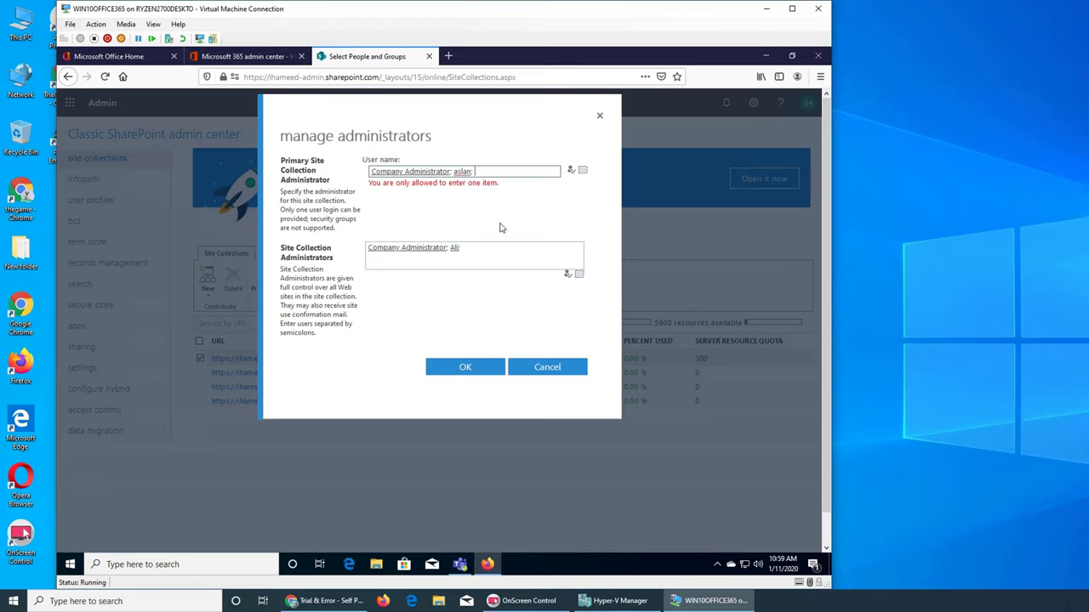
pyautogui.press('BackSpace')
pyautogui.press('BackSpace')
pyautogui.press('BackSpace')
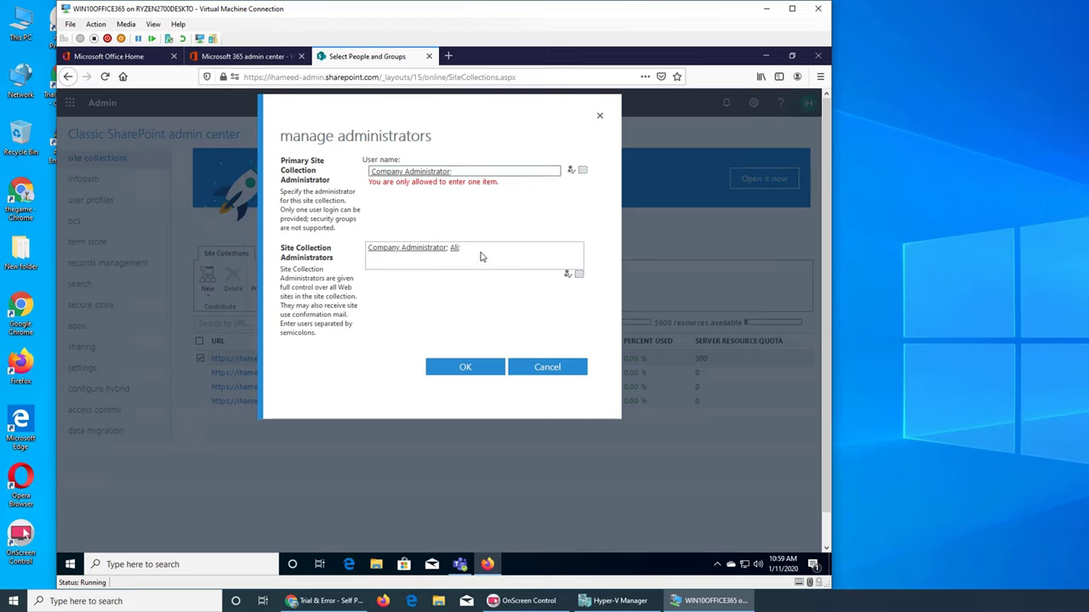
pyautogui.click(484, 251)
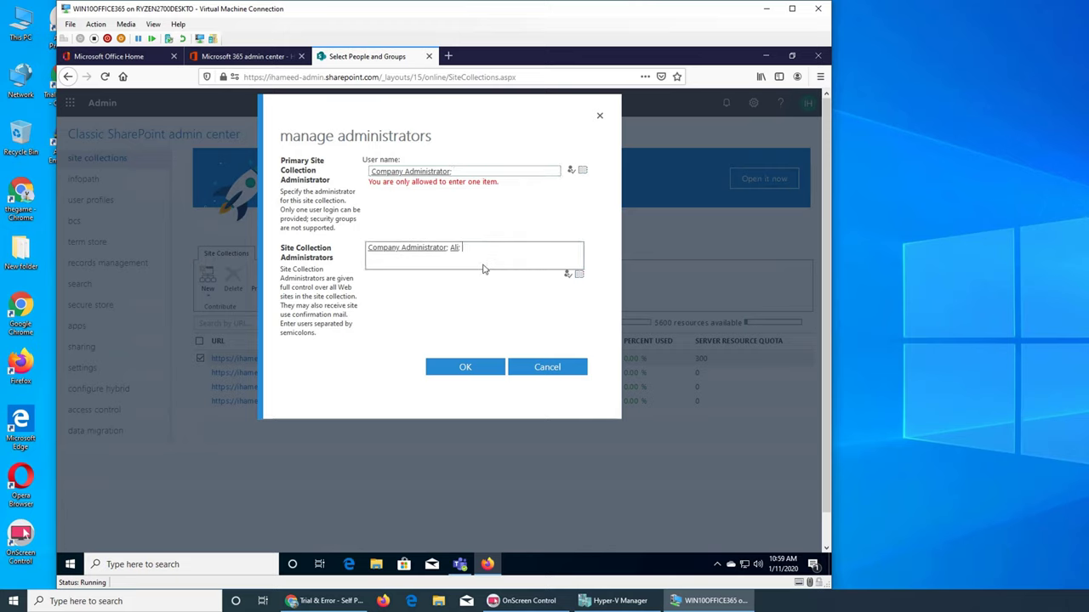
pyautogui.click(482, 371)
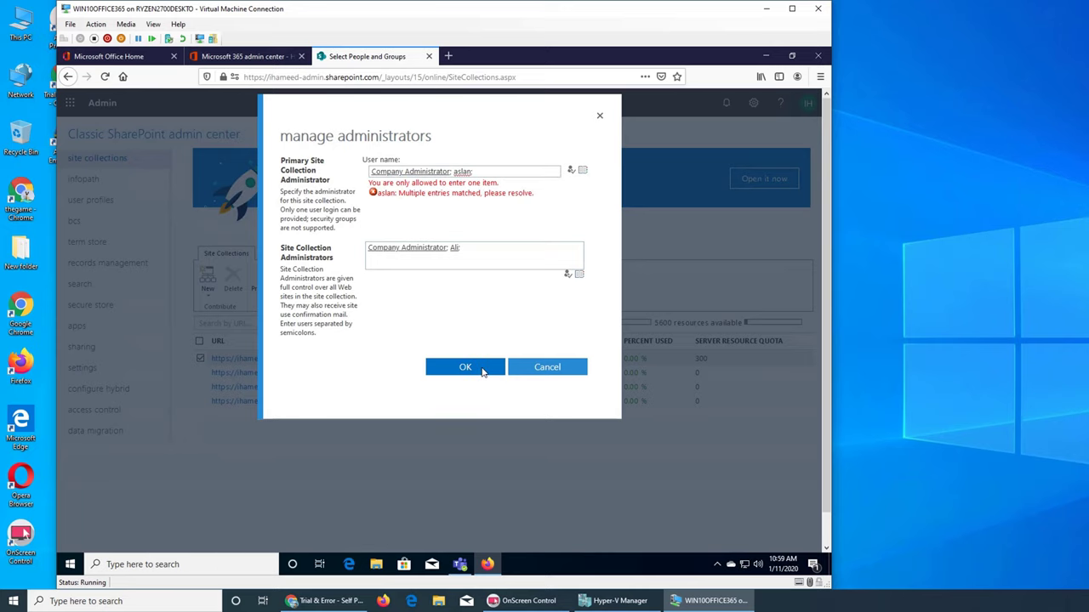
# Step: Remove the extra user from the Primary Site Collection Administrator entry, keeping Company Administrator, and submit and close the administrator settings
pyautogui.click(497, 174)
pyautogui.press('BackSpace')
pyautogui.press('BackSpace')
pyautogui.press('BackSpace')
pyautogui.press('BackSpace')
pyautogui.press('BackSpace')
pyautogui.press('BackSpace')
pyautogui.write('aslan;')
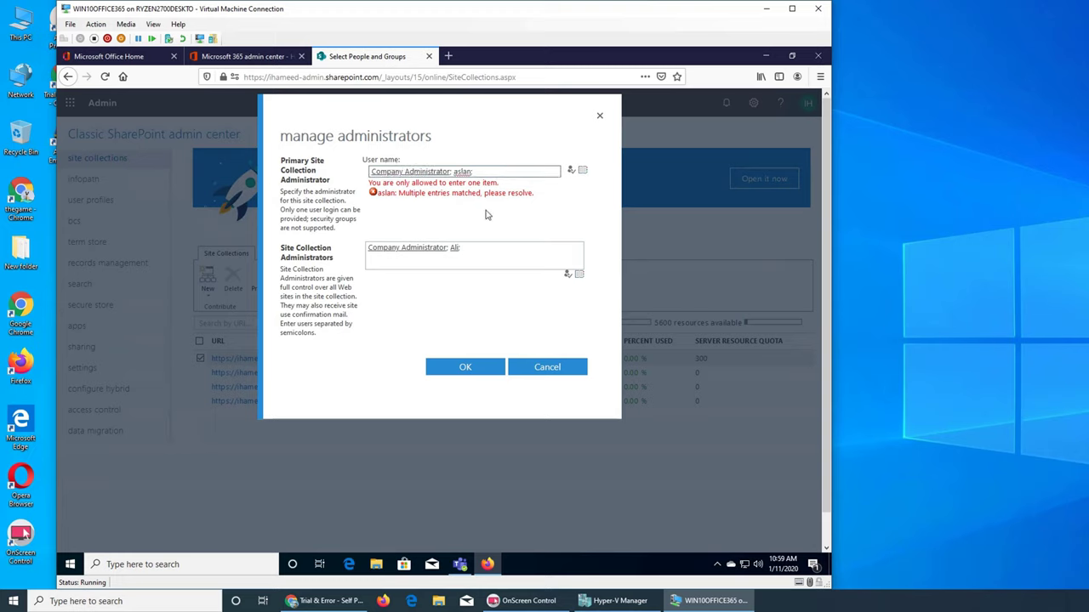
pyautogui.press('BackSpace')
pyautogui.press('BackSpace')
pyautogui.press('BackSpace')
pyautogui.press('BackSpace')
pyautogui.press('BackSpace')
pyautogui.press('BackSpace')
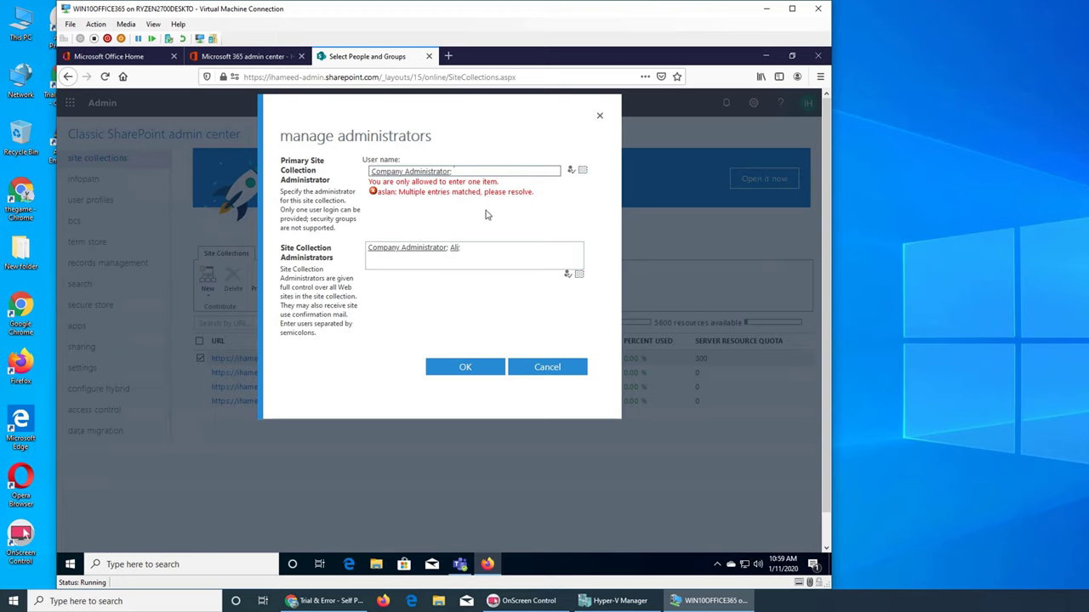
pyautogui.click(476, 367)
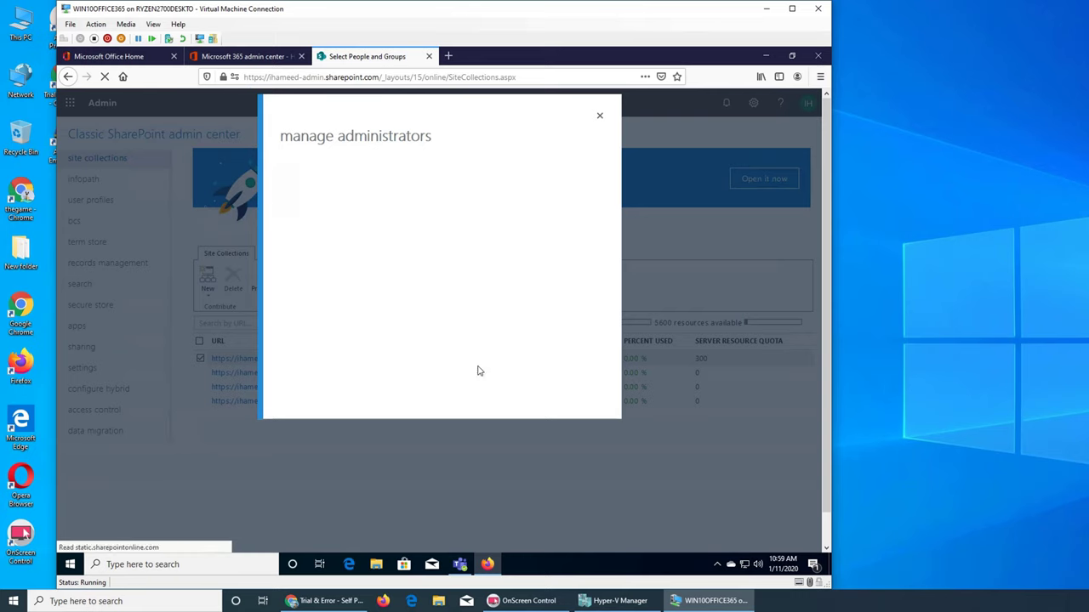
pyautogui.click(545, 368)
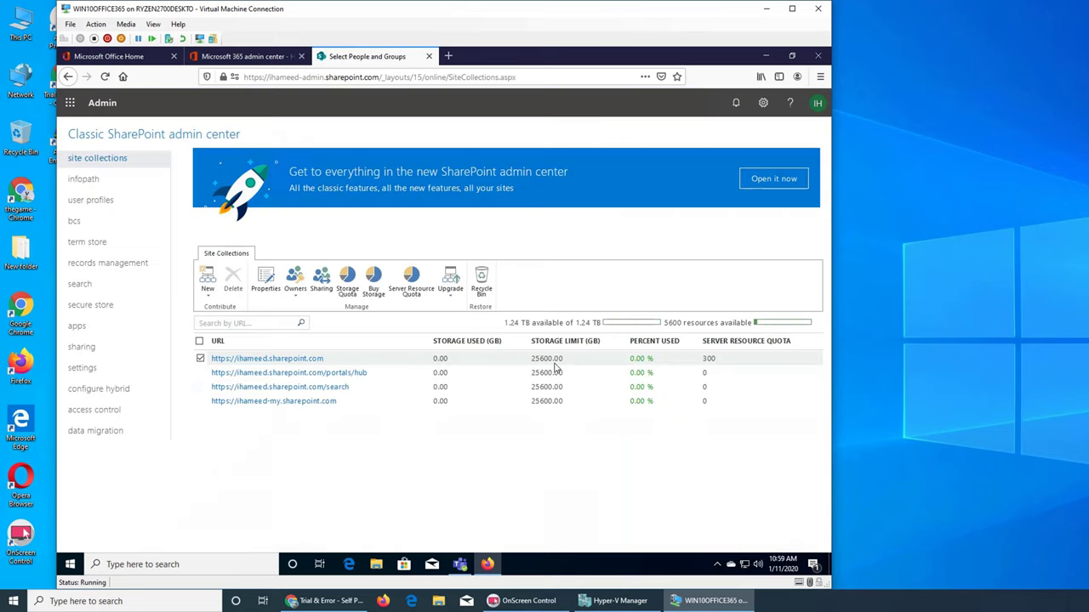
# Step: Check the administrators listed in the root site collection's properties and close them
pyautogui.click(260, 281)
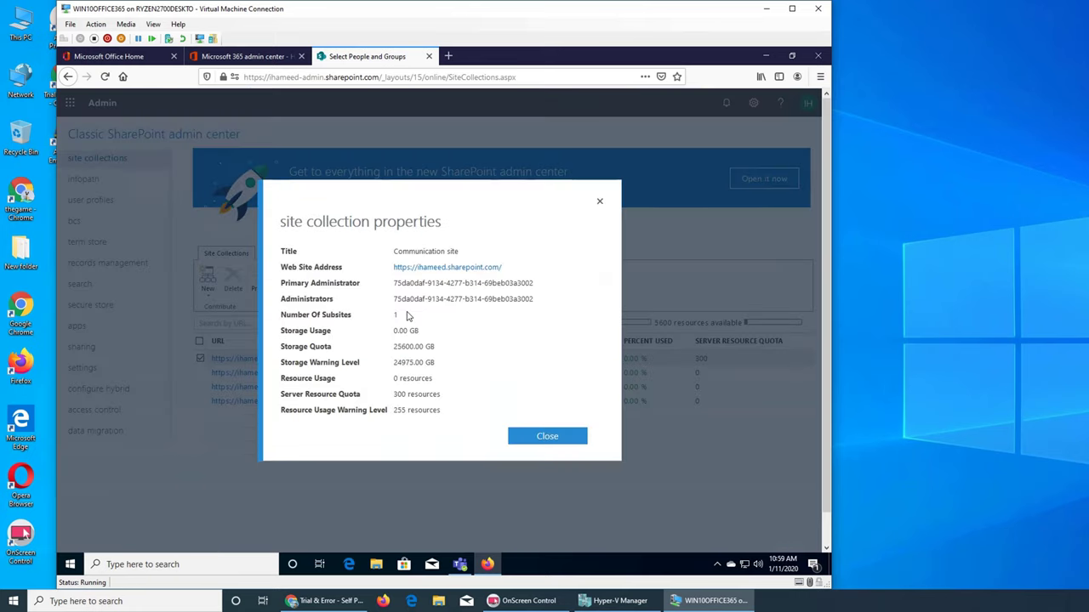
pyautogui.press('Escape')
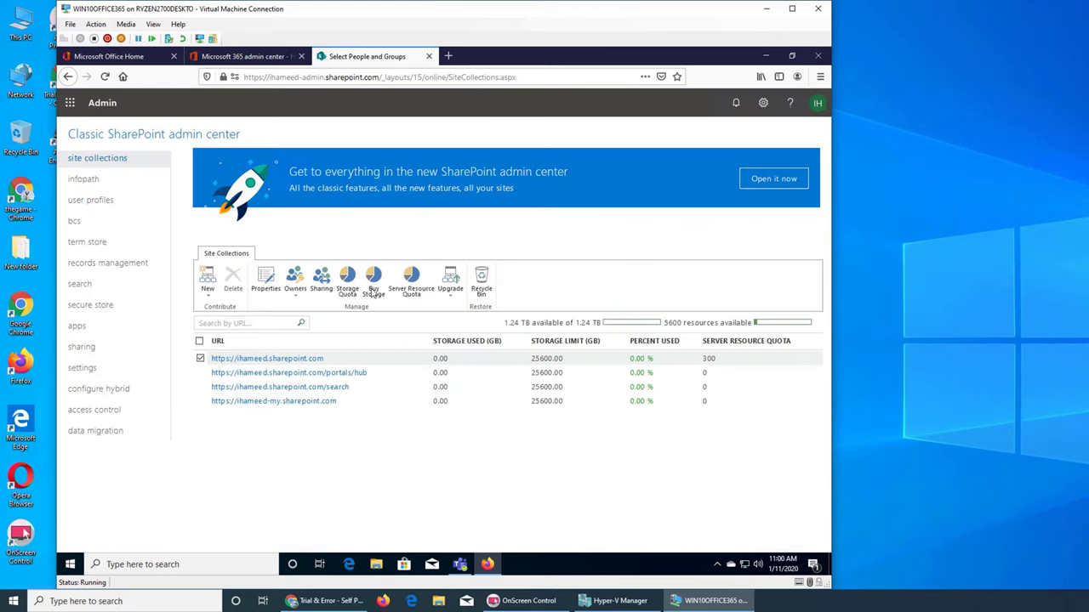
# Step: Reopen Manage Administrators for the root site collection and try to add another user to the Site Collection Administrators
pyautogui.click(294, 283)
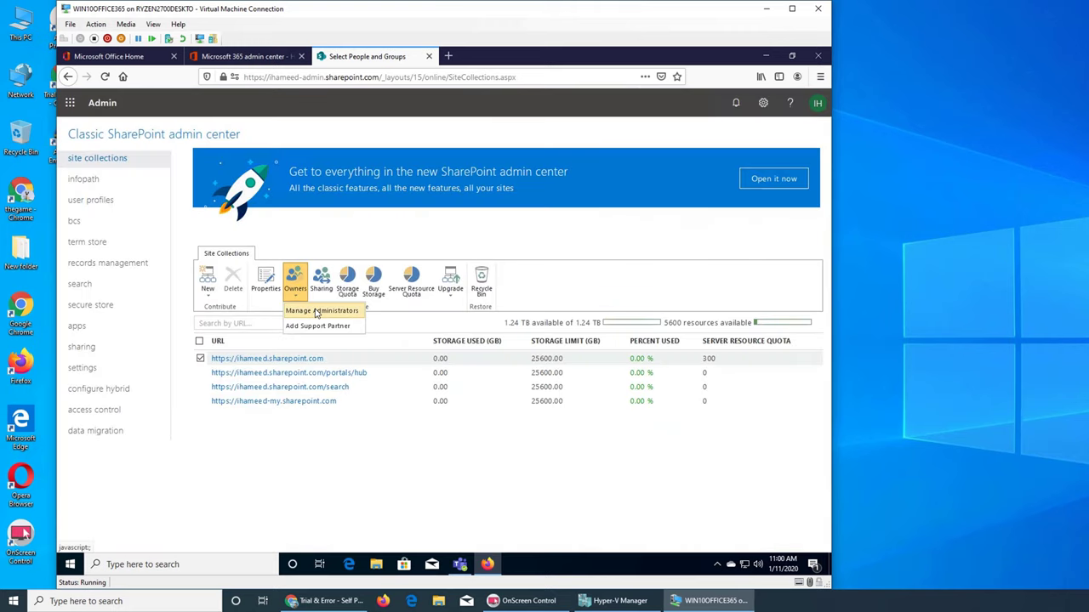
pyautogui.click(316, 312)
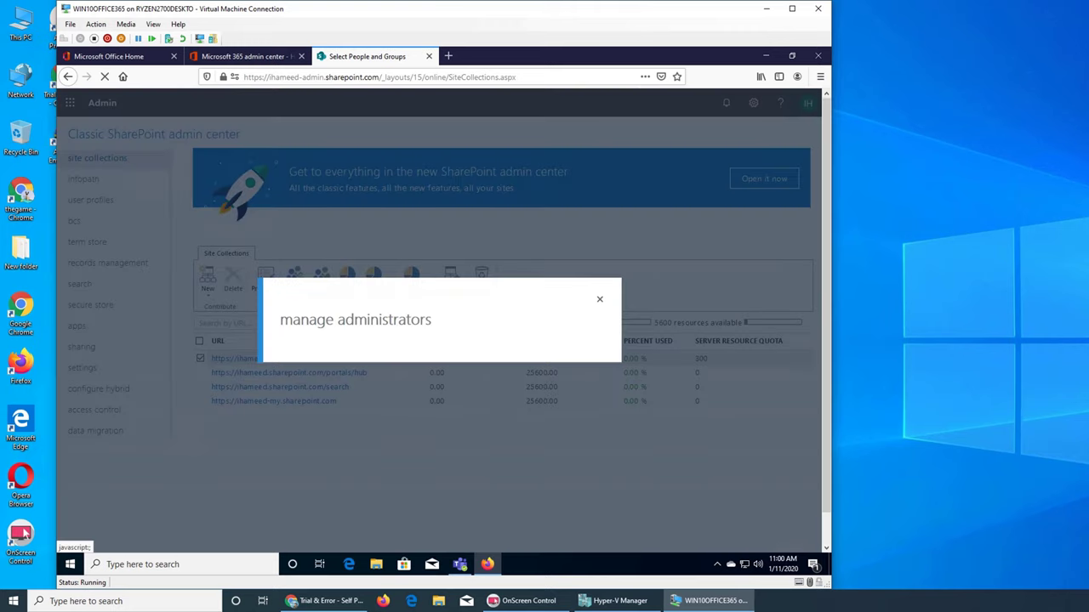
pyautogui.click(517, 261)
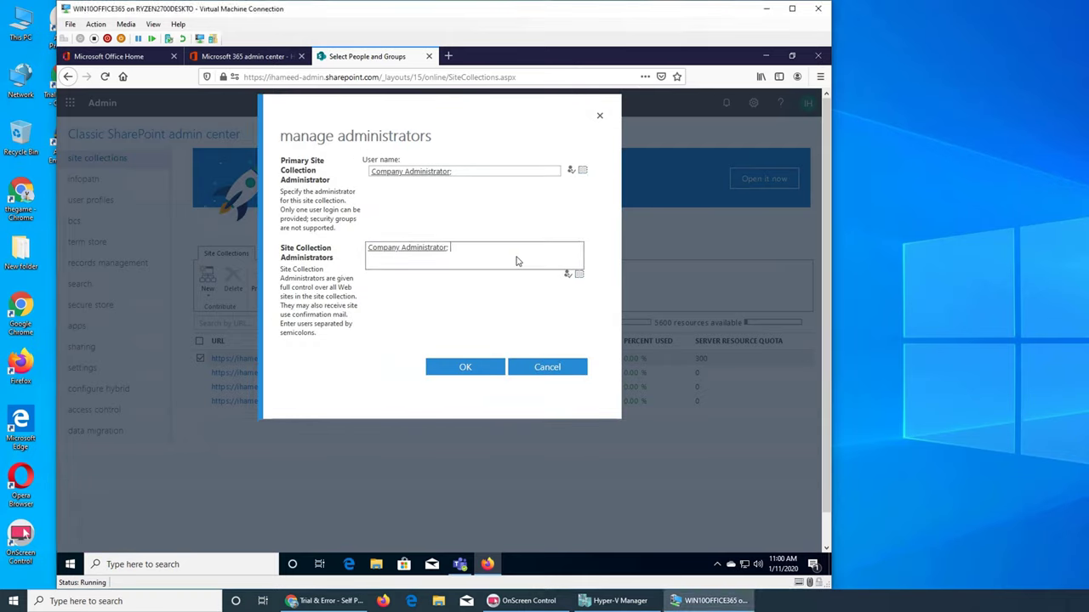
pyautogui.write('aslan')
pyautogui.hotkey('ctrl', 'k')
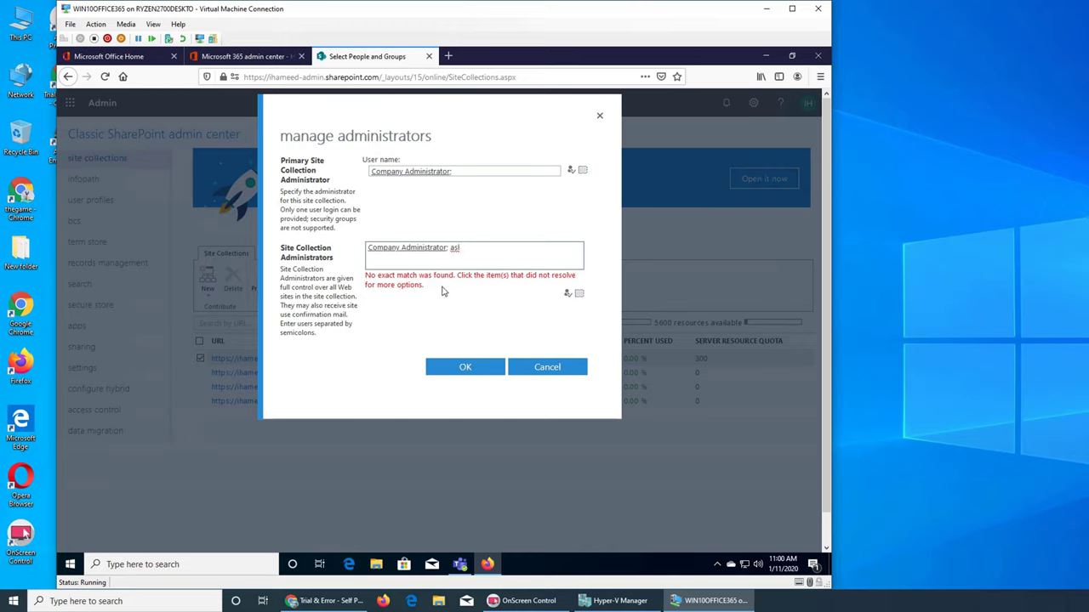
pyautogui.press('BackSpace')
pyautogui.write('slan;')
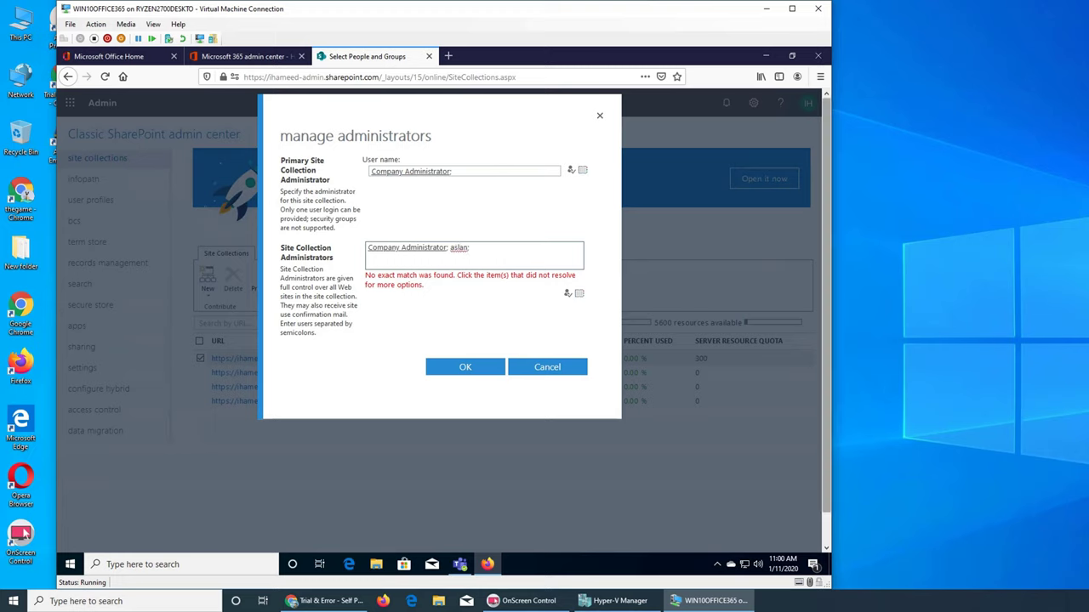
pyautogui.click(460, 371)
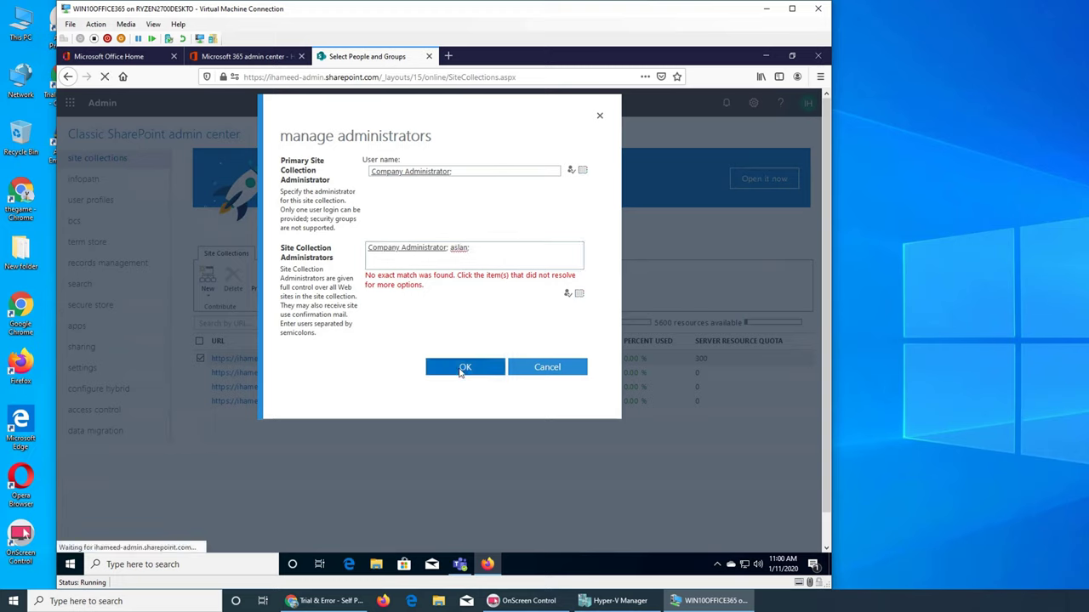
# Step: Re-enter the user's name after Company Administrator in the Site Collection Administrators, and cancel the administrator changes
pyautogui.click(493, 258)
pyautogui.press('BackSpace')
pyautogui.press('BackSpace')
pyautogui.press('BackSpace')
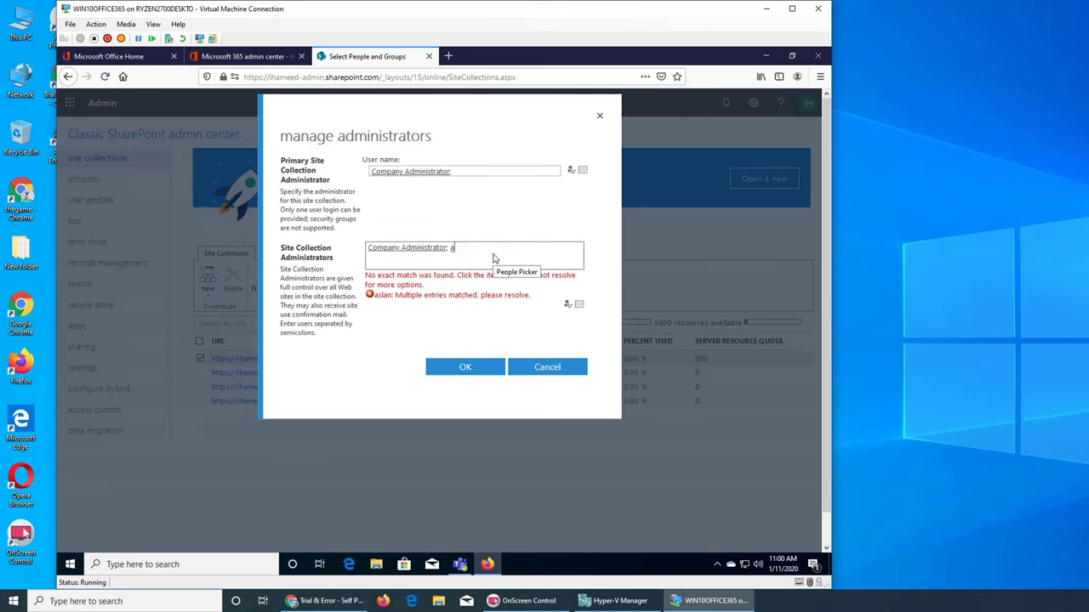
pyautogui.write('aslan;')
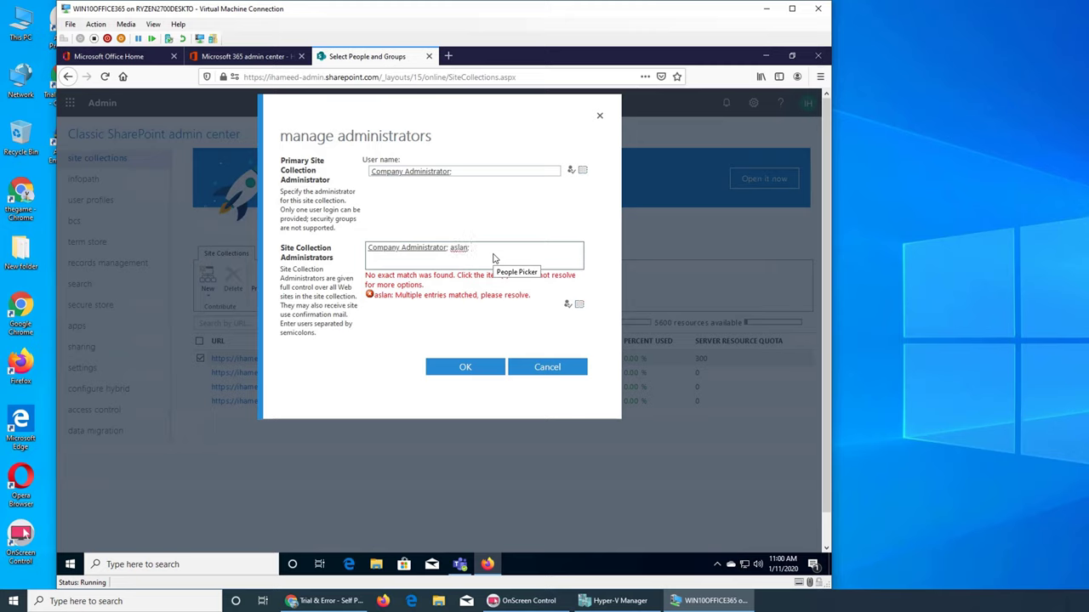
pyautogui.click(553, 372)
# Step: Open Manage Administrators again, add the first user's name after Company Administrator in the Site Collection Administrators, and confirm
pyautogui.click(296, 286)
pyautogui.click(314, 311)
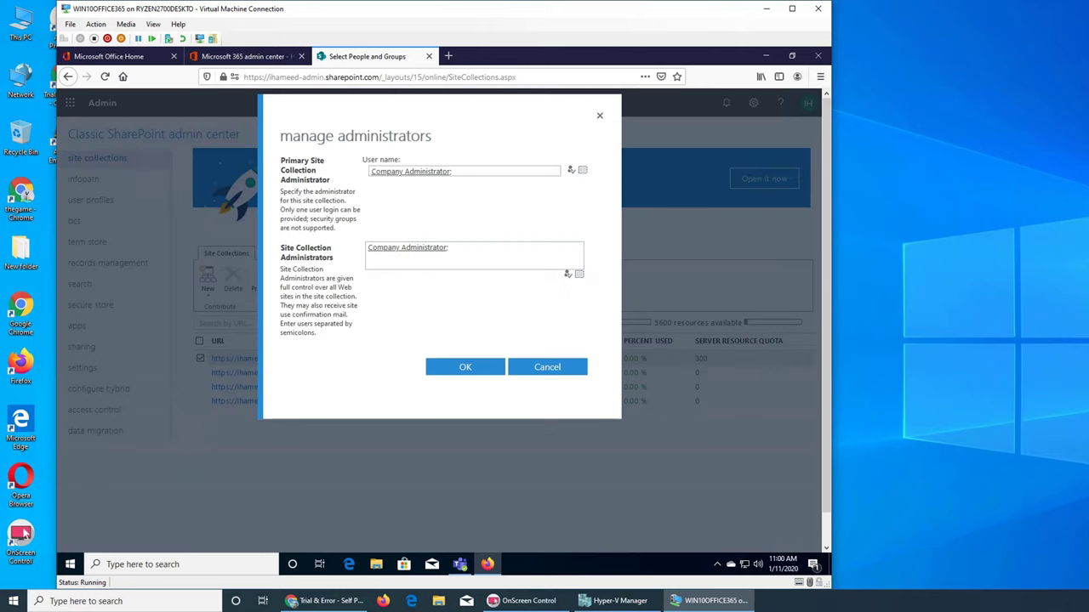
pyautogui.click(468, 250)
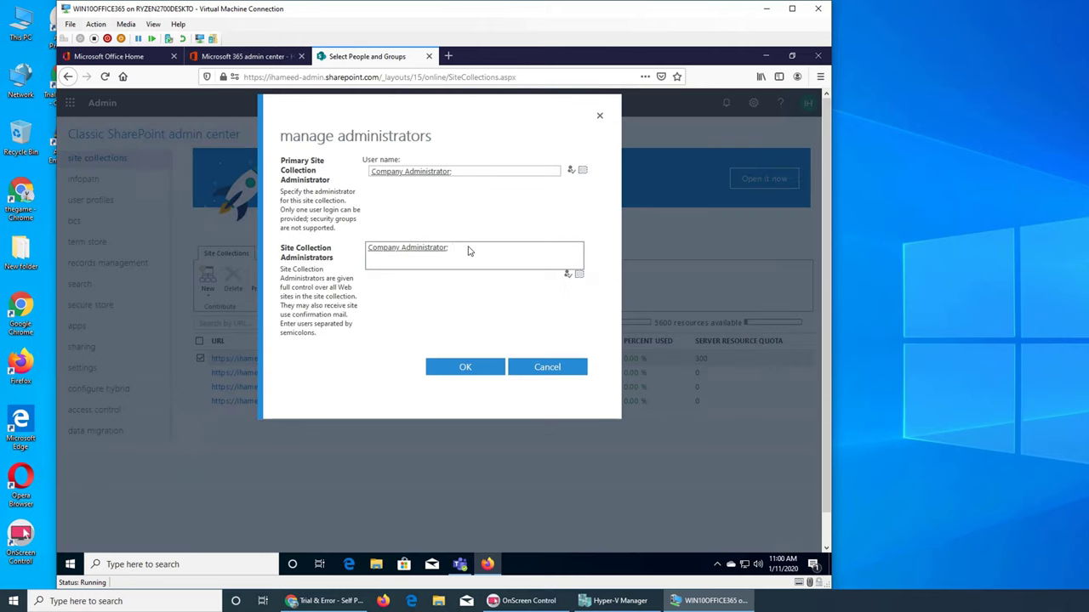
pyautogui.write('ali')
pyautogui.click(470, 367)
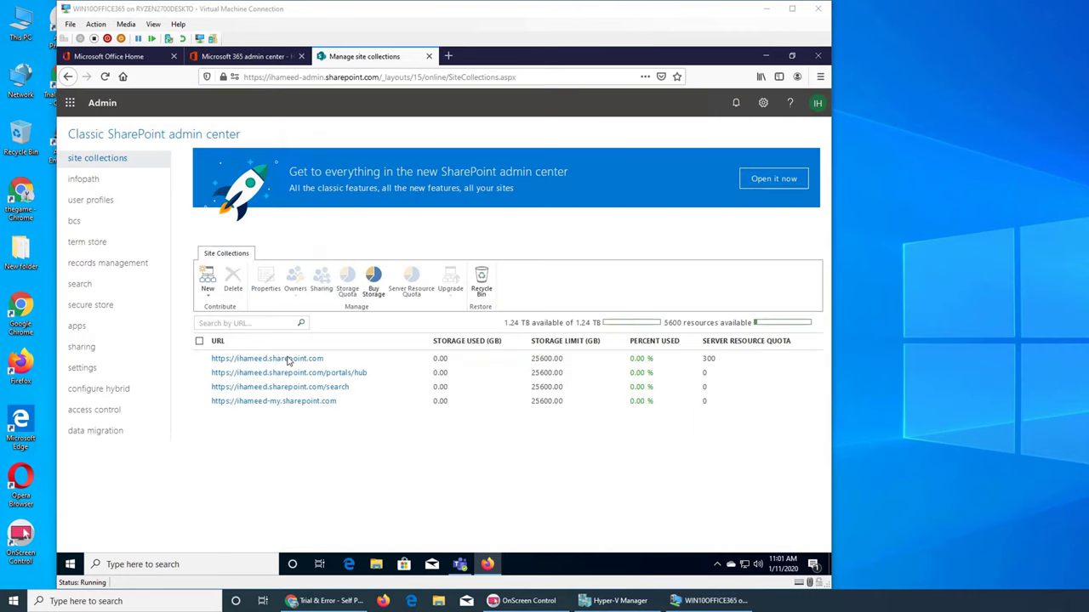
# Step: Select the root site collection, check which partners Add Support Partner offers for it, and cancel without adding one
pyautogui.click(200, 358)
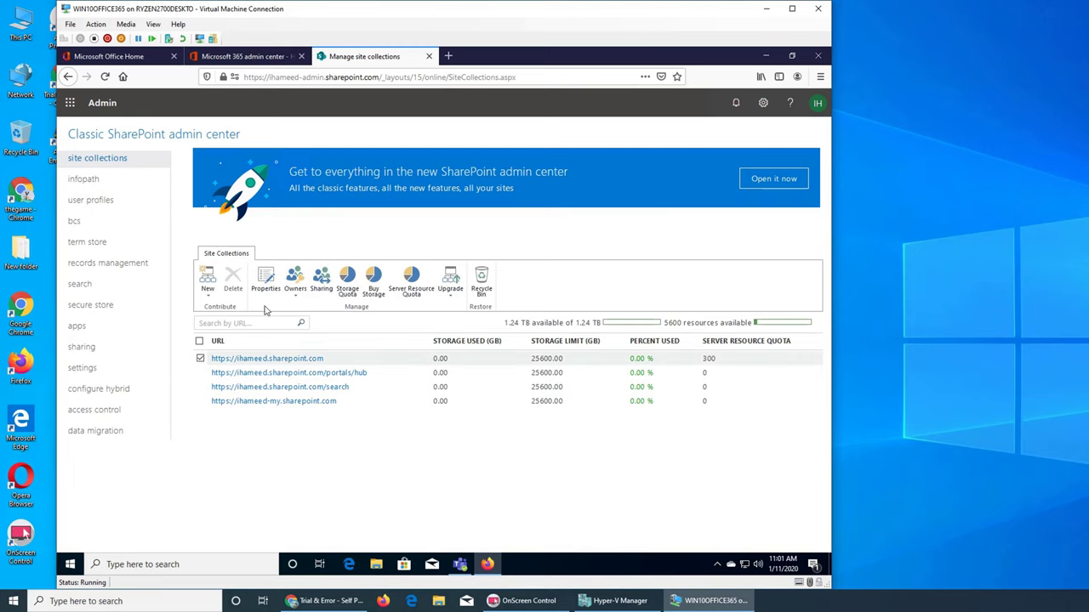
pyautogui.click(294, 283)
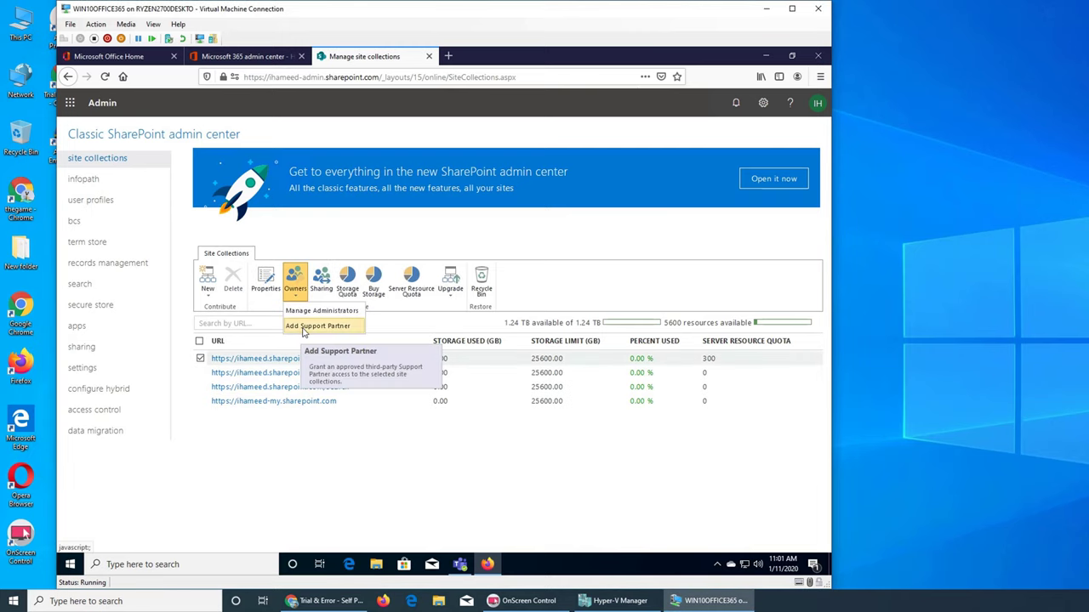
pyautogui.click(316, 326)
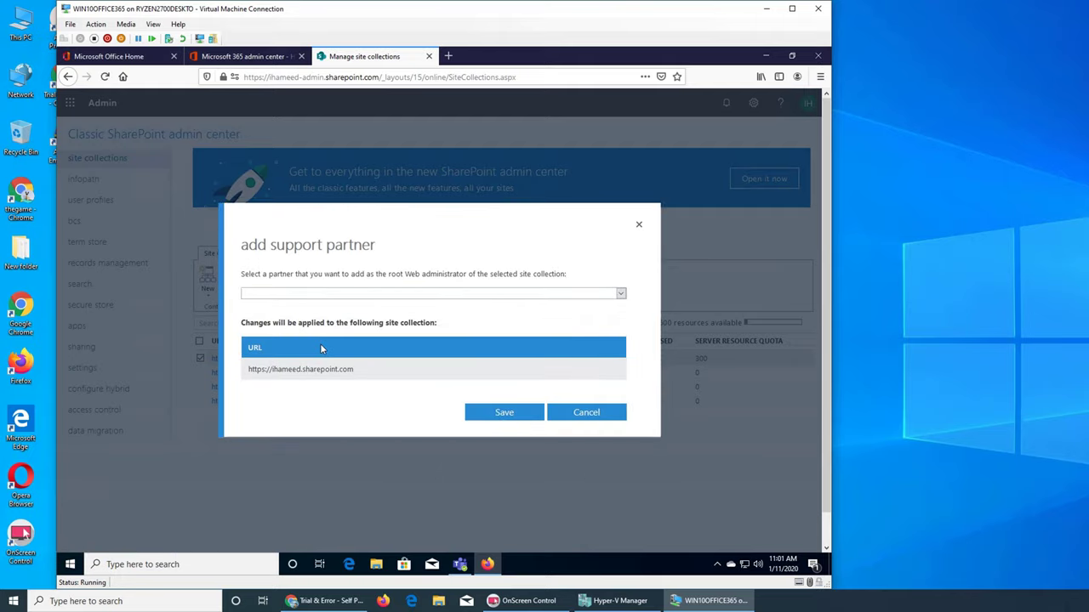
pyautogui.click(614, 295)
pyautogui.click(615, 295)
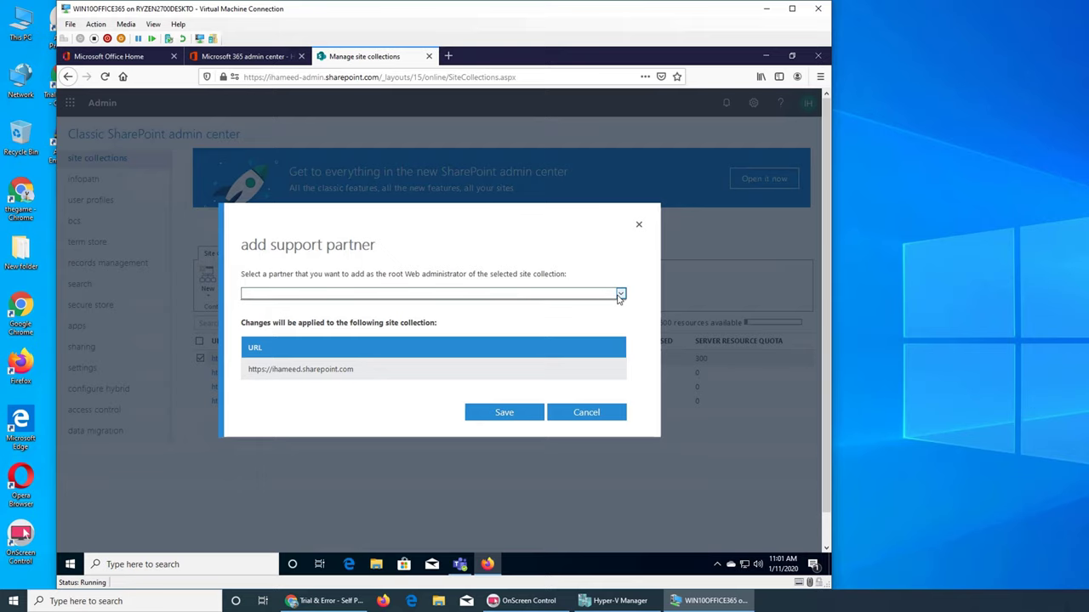
pyautogui.click(609, 414)
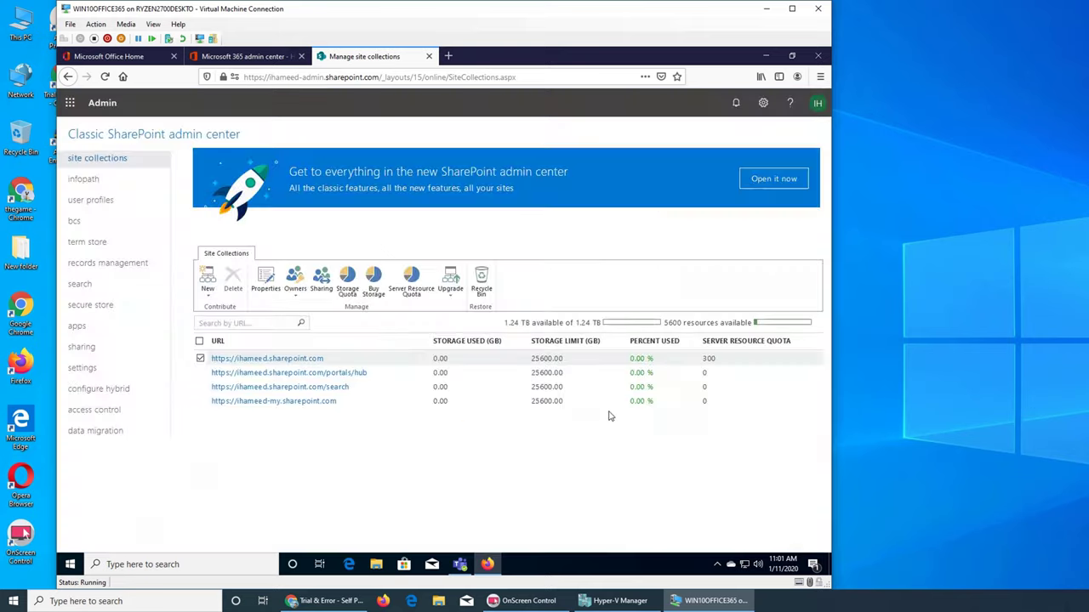
# Step: Review the root site collection's sharing settings, including the help on limiting external sharing by domain, and save them
pyautogui.click(322, 288)
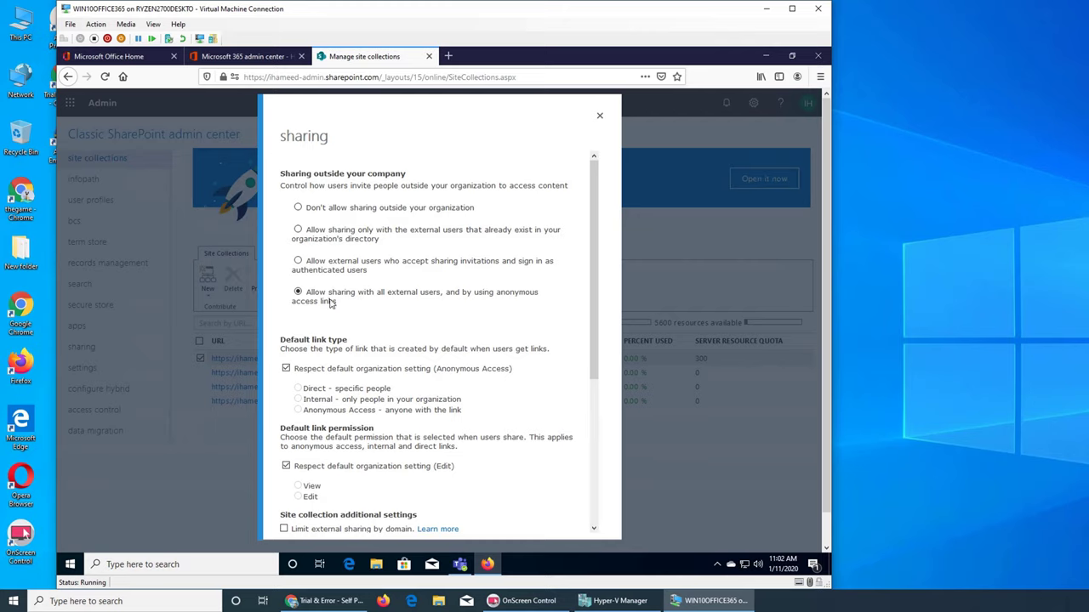
pyautogui.scroll(-4, 339, 306)
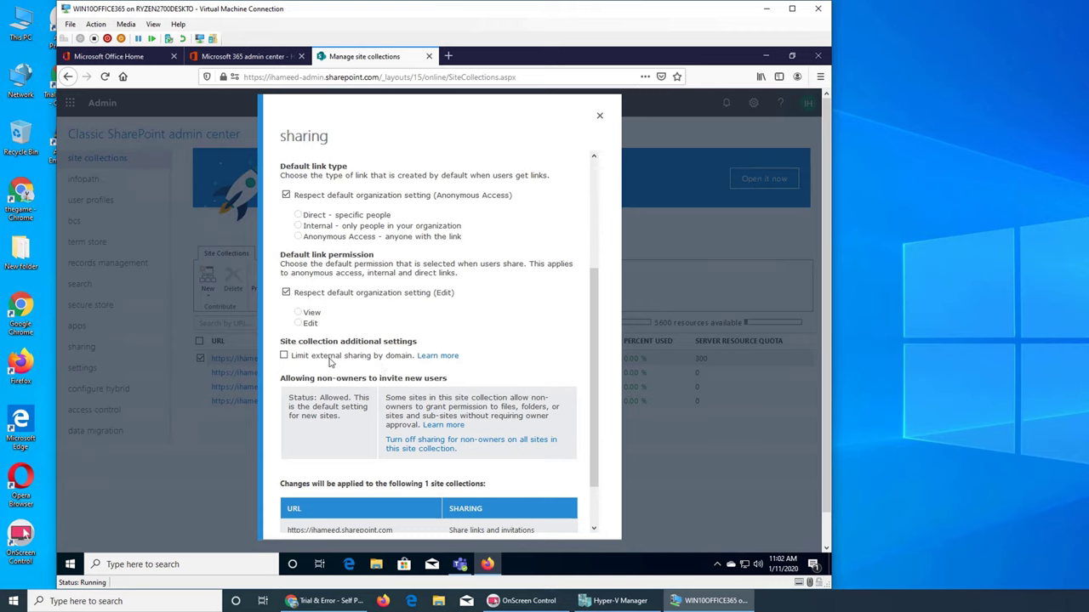
pyautogui.scroll(-1, 332, 343)
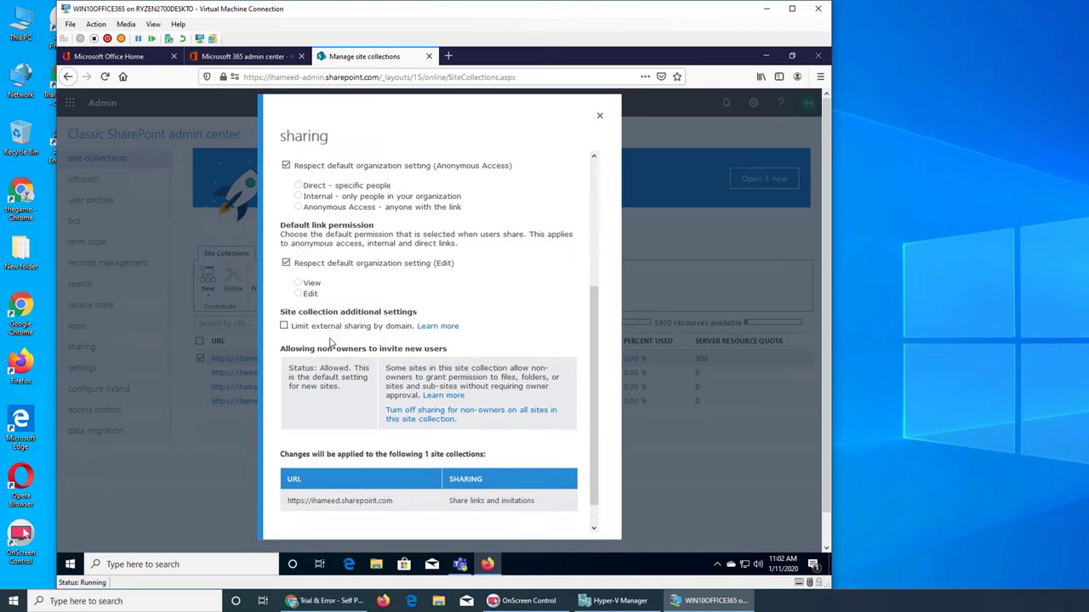
pyautogui.scroll(-1, 332, 343)
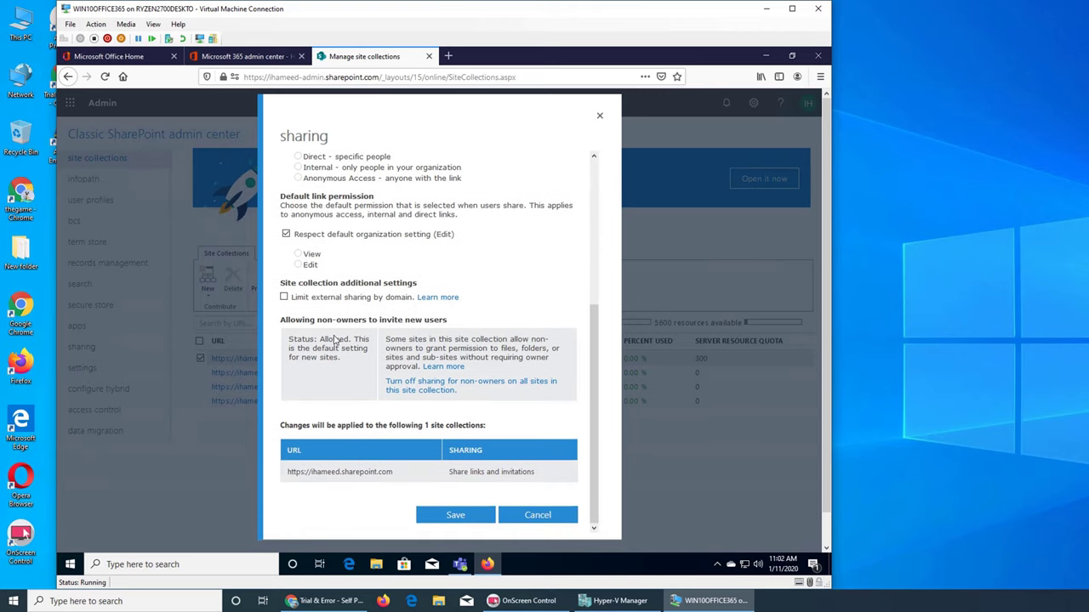
pyautogui.click(439, 298)
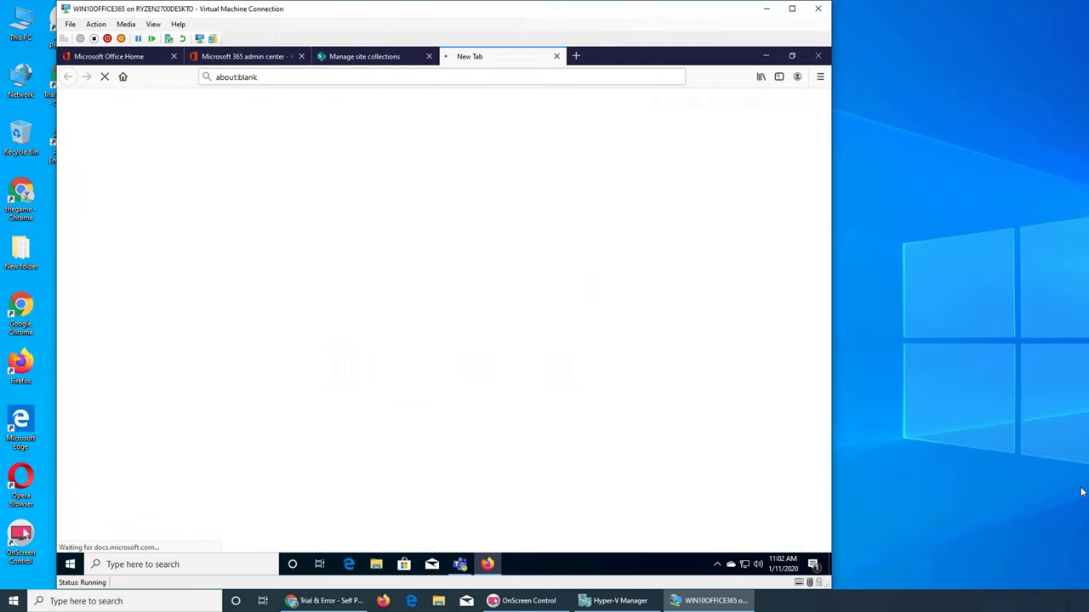
pyautogui.hotkey('ctrl', 'w')
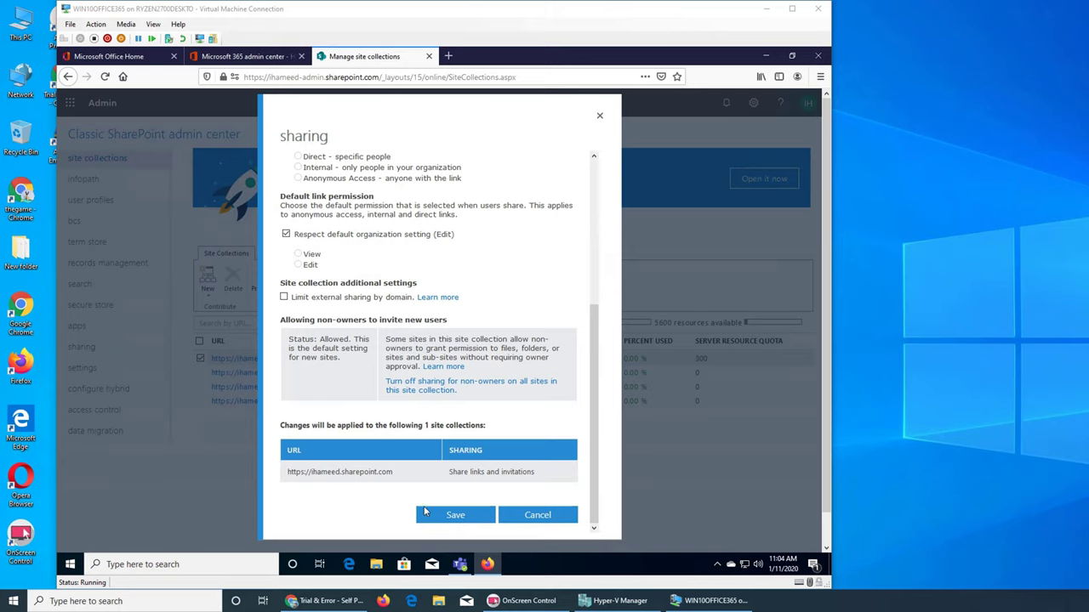
pyautogui.click(473, 515)
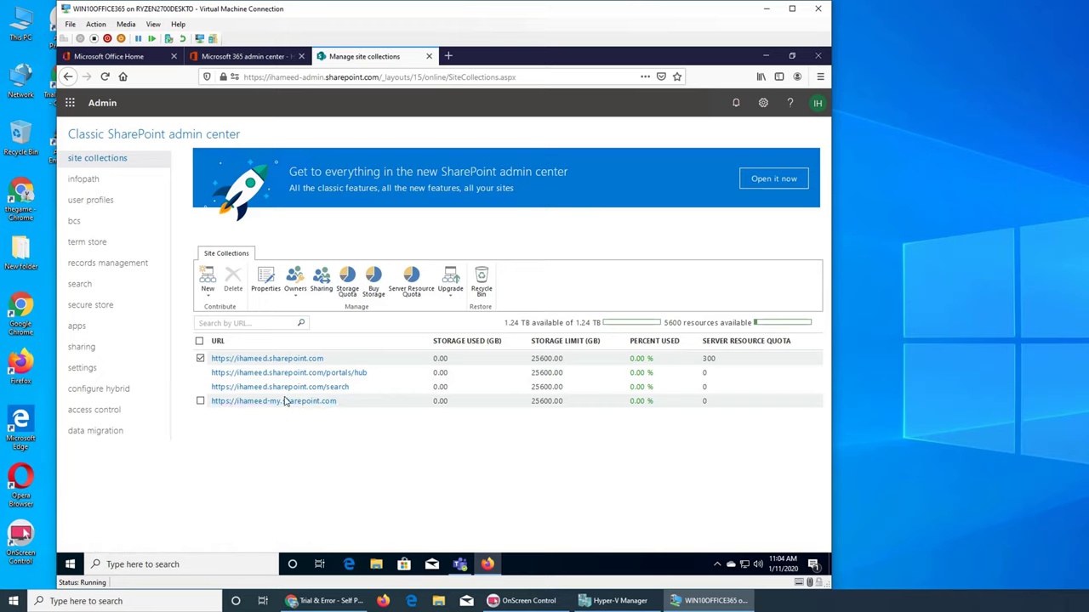
# Step: Limit the root site collection's storage quota to 10600 GB and save the change
pyautogui.click(347, 298)
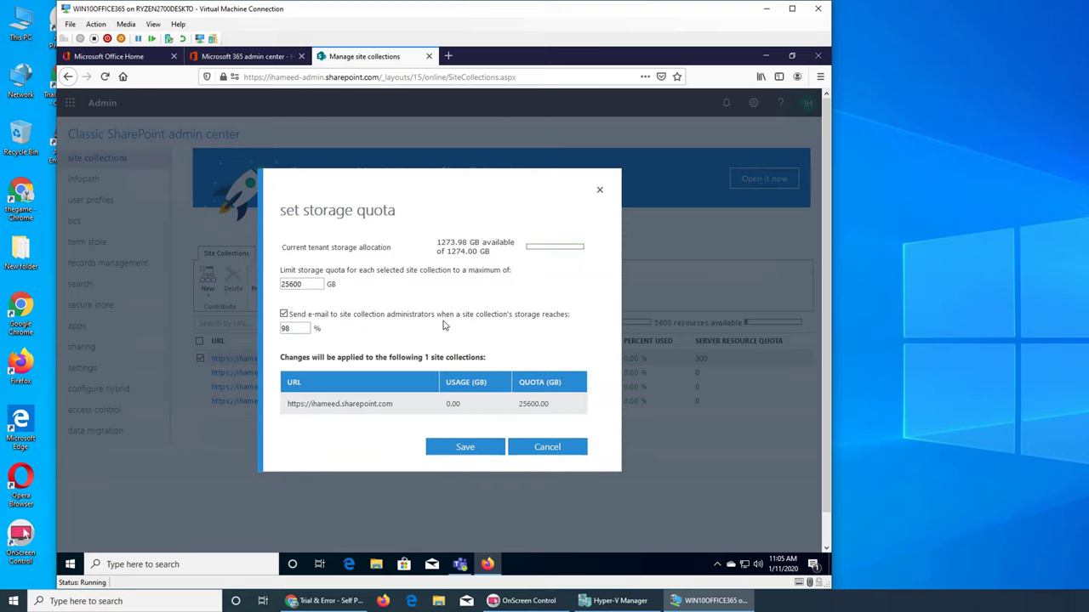
pyautogui.click(317, 289)
pyautogui.doubleClick(297, 288)
pyautogui.press('End')
pyautogui.press('Home')
pyautogui.press('Delete')
pyautogui.press('Delete')
pyautogui.write('10')
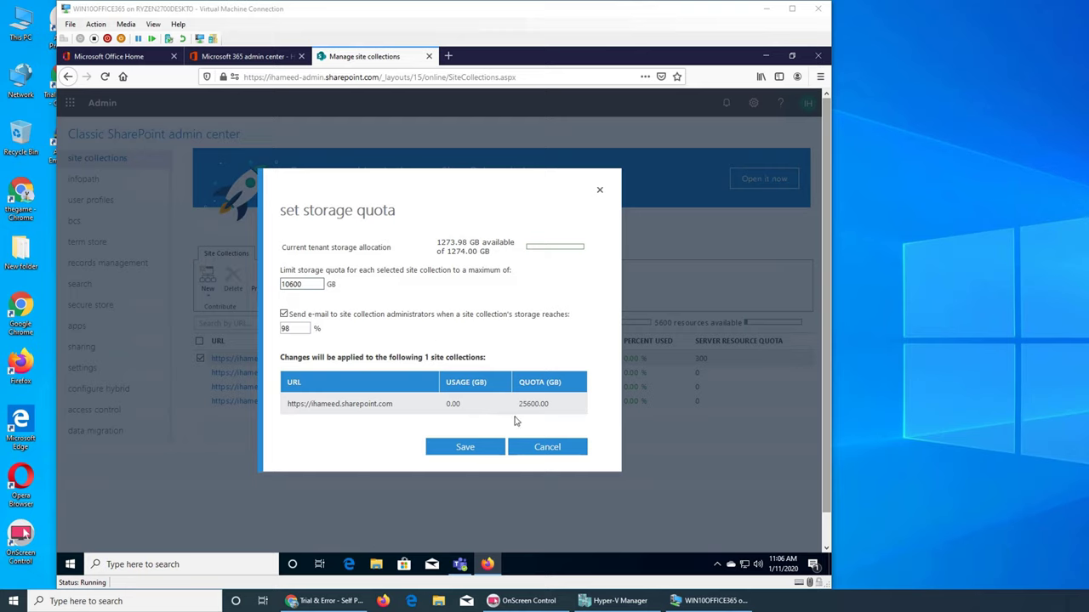
pyautogui.click(481, 455)
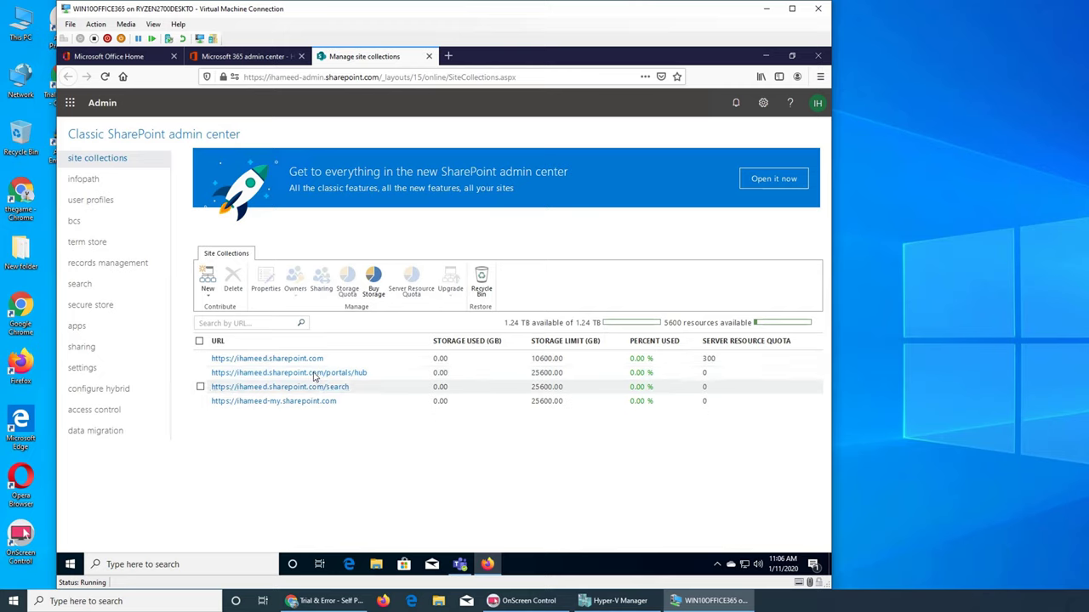
# Step: Select the root site collection, review its storage quota settings again, and cancel without changes
pyautogui.click(201, 359)
pyautogui.click(353, 286)
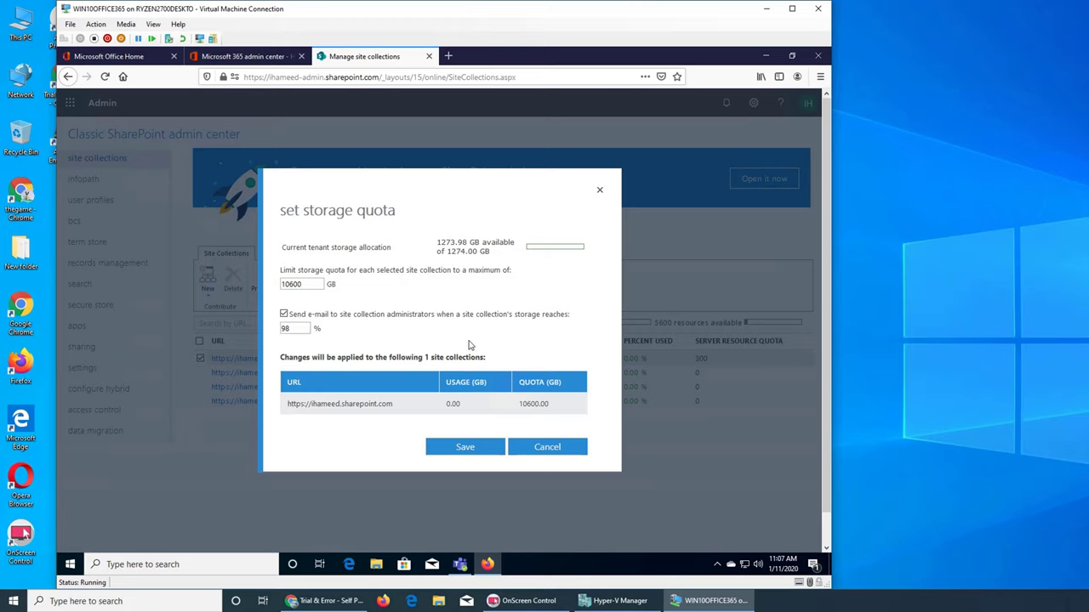
pyautogui.click(515, 453)
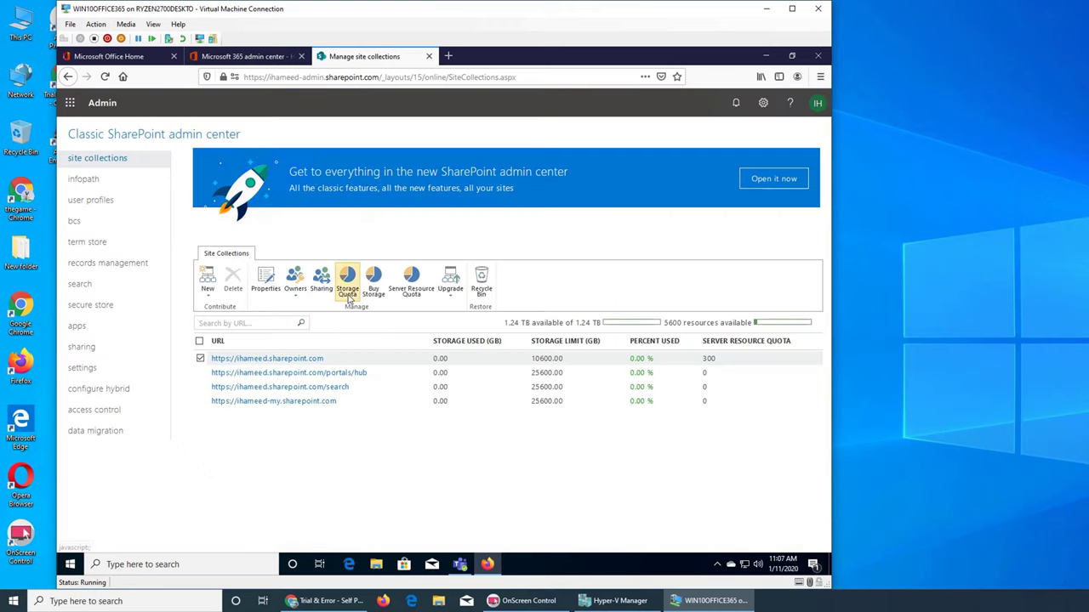
# Step: Open the Buy Storage page, reload it, try assigning to users, and open the catalog for adding subscriptions
pyautogui.click(372, 292)
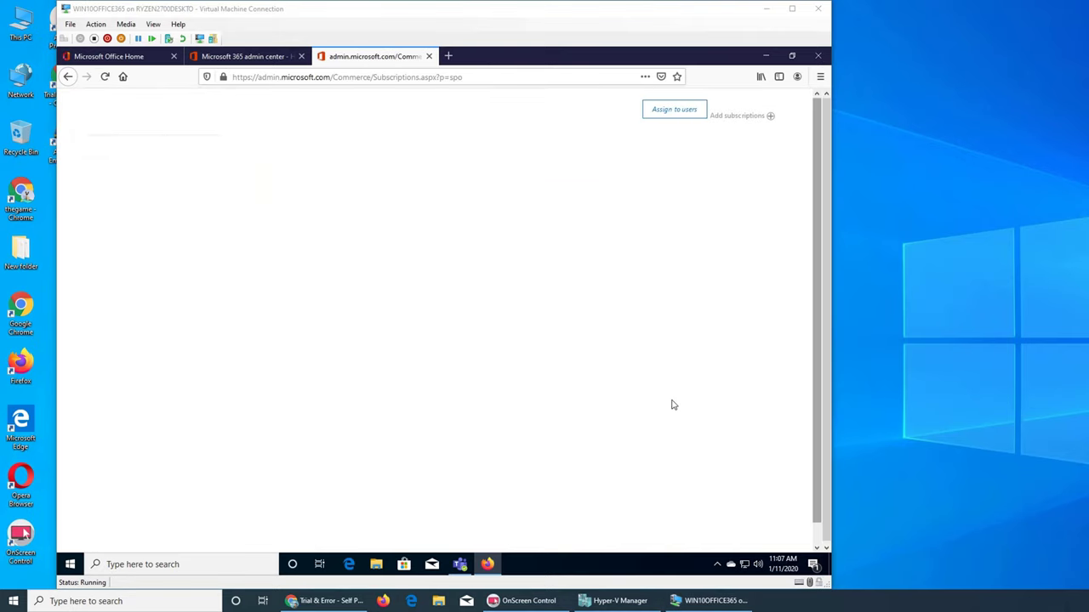
pyautogui.click(105, 77)
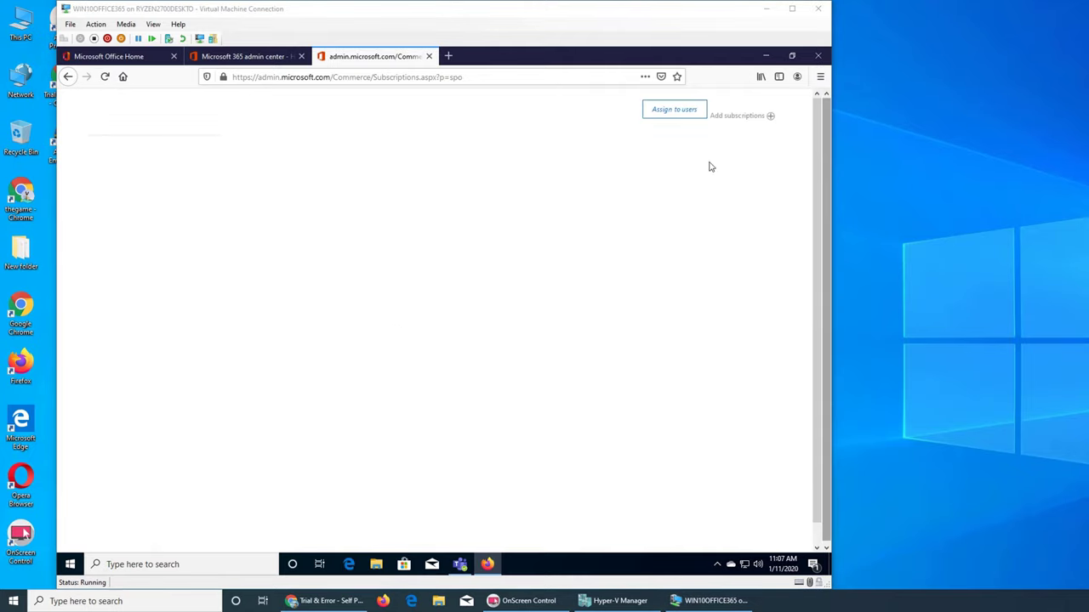
pyautogui.click(669, 112)
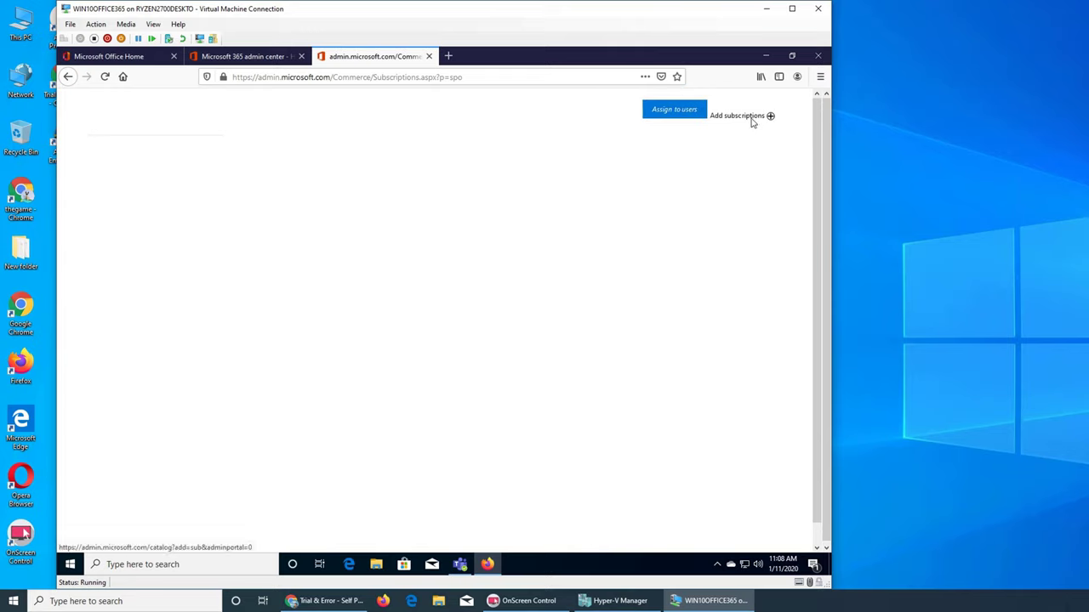
pyautogui.click(752, 119)
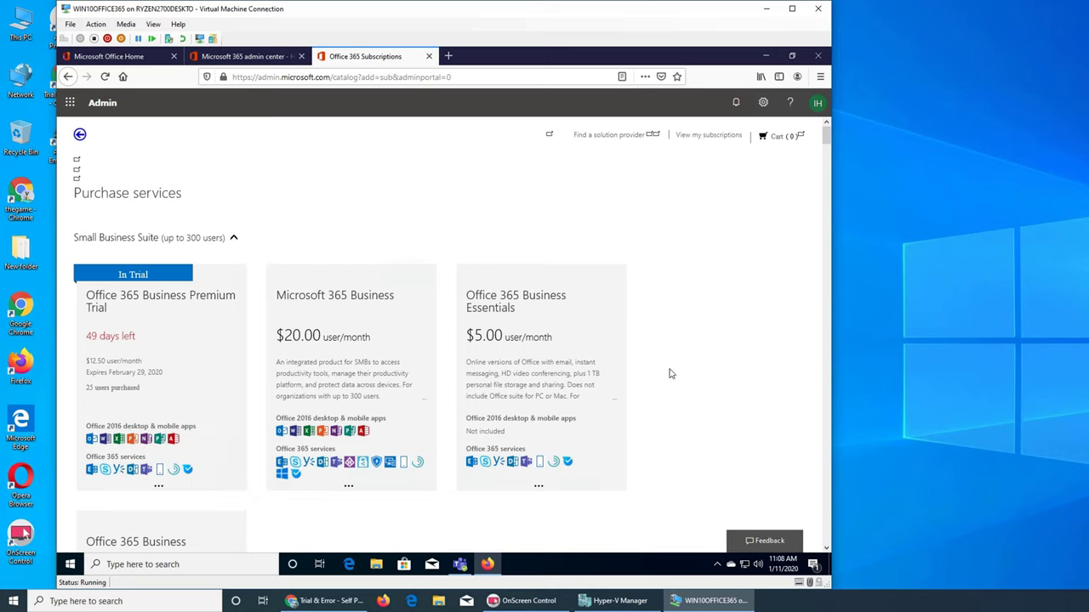
# Step: Examine the plans and prices in the Purchase services catalog, from the Small Business Suite down to the Add-on subscriptions
pyautogui.scroll(-2, 670, 374)
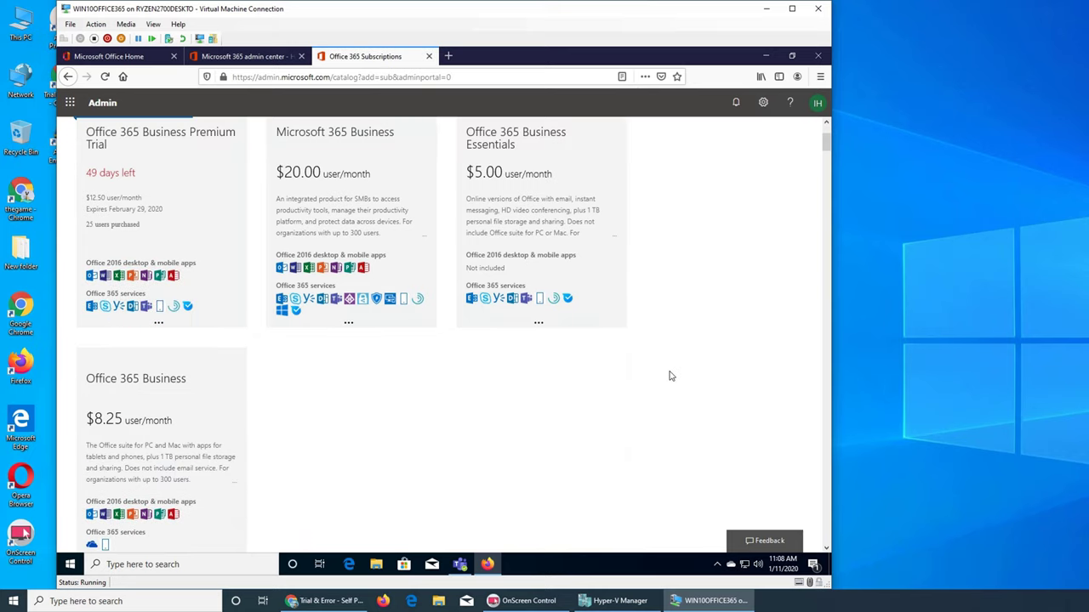
pyautogui.scroll(-1, 670, 375)
pyautogui.scroll(-3, 667, 383)
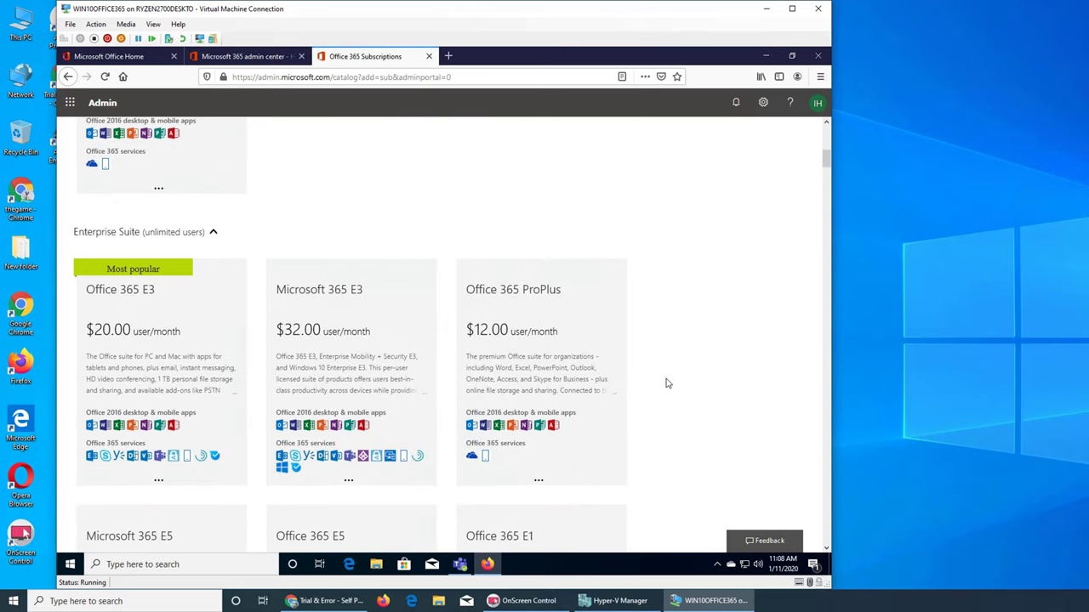
pyautogui.scroll(-2, 667, 384)
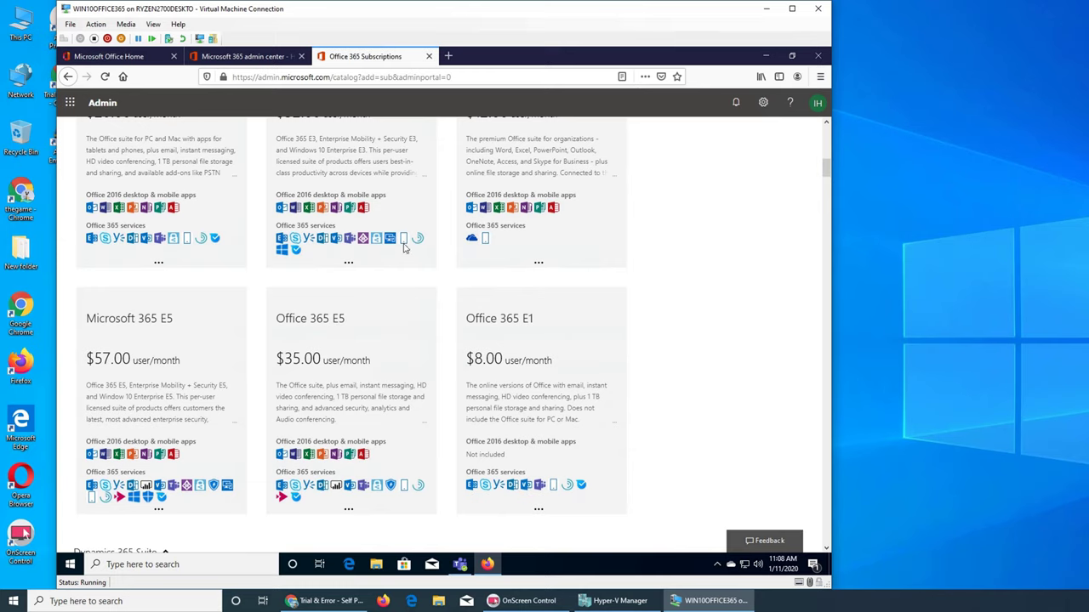
pyautogui.moveTo(405, 247)
pyautogui.scroll(-2, 748, 328)
pyautogui.scroll(-1, 748, 328)
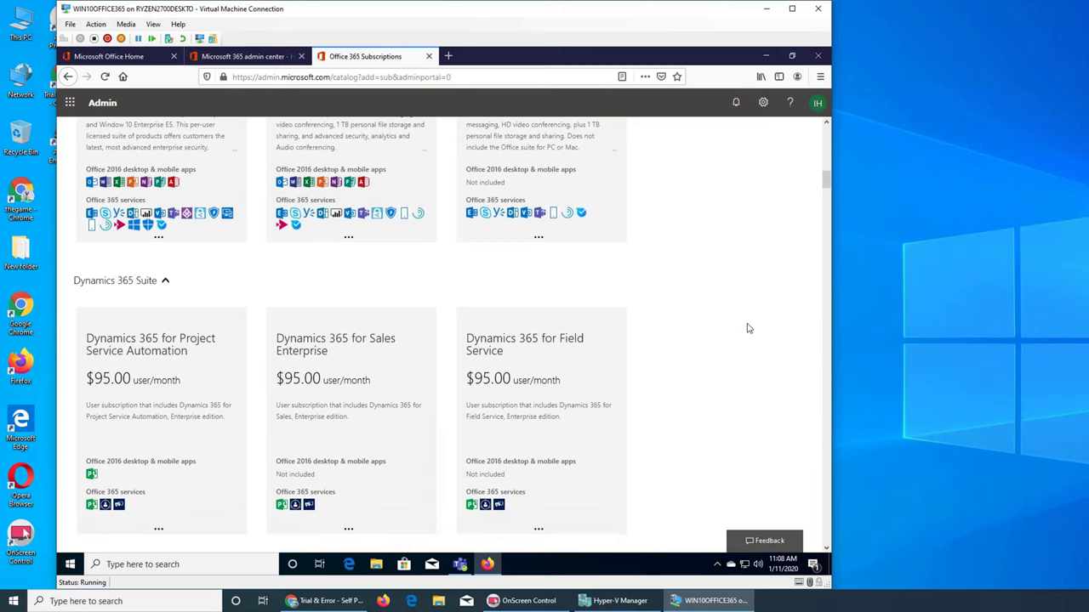
pyautogui.scroll(-2, 749, 328)
pyautogui.scroll(-5, 749, 329)
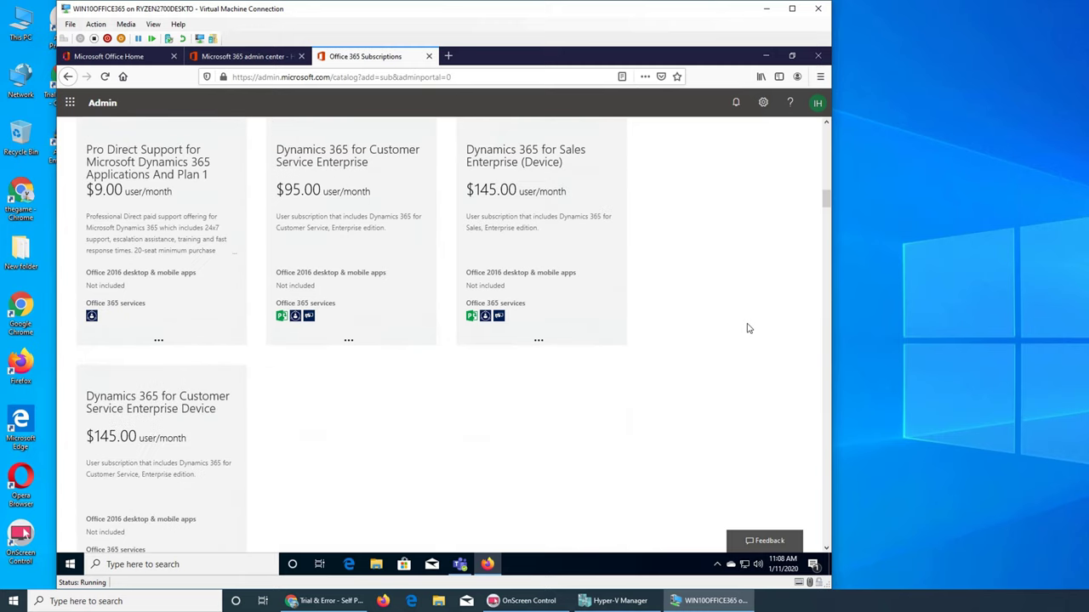
pyautogui.scroll(-2, 742, 335)
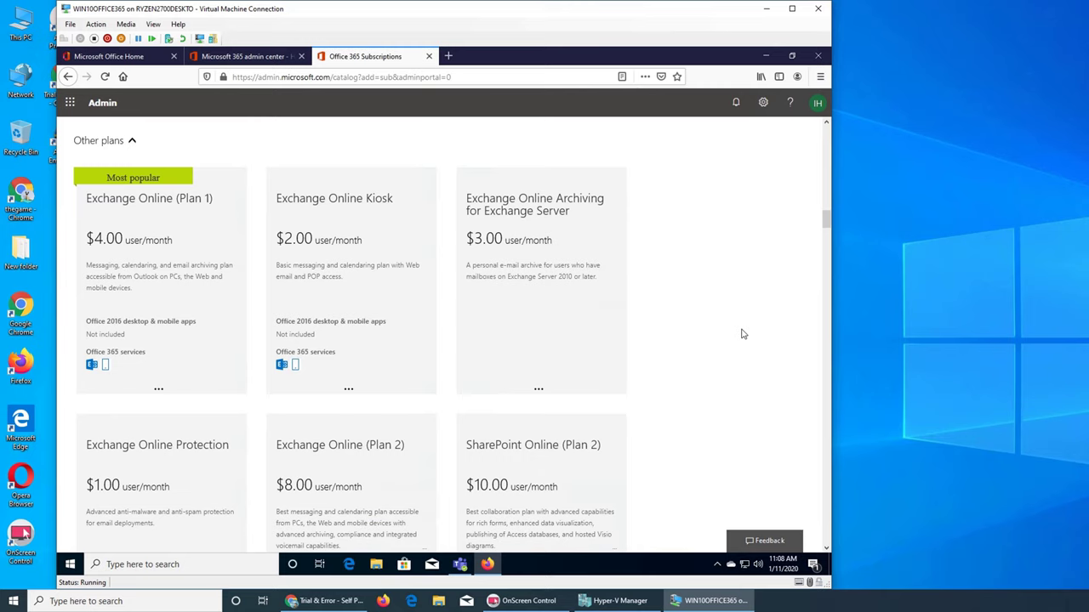
pyautogui.scroll(-1, 741, 334)
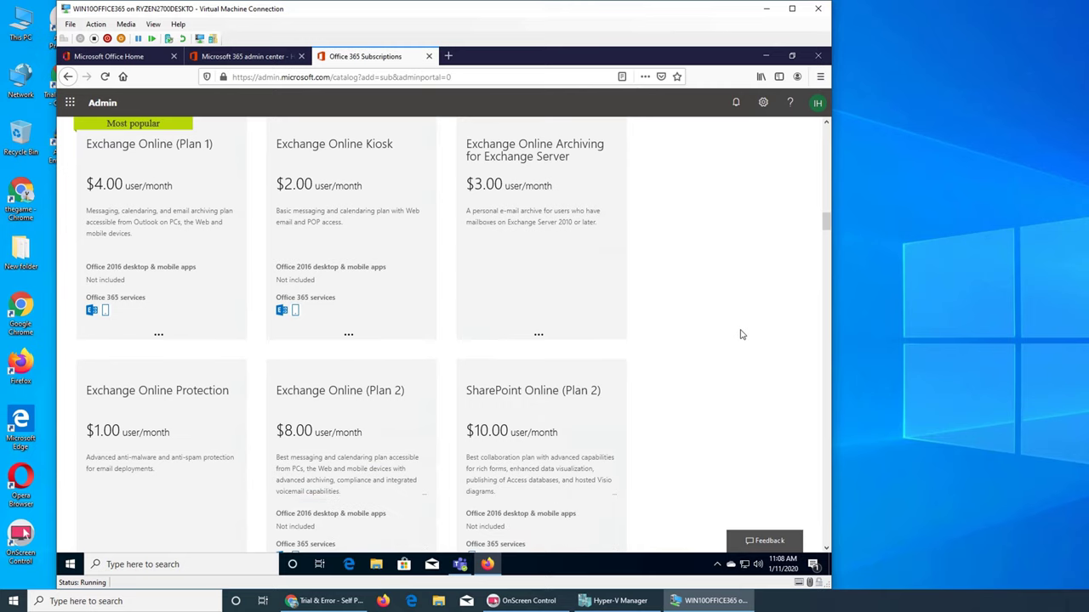
pyautogui.scroll(-2, 741, 334)
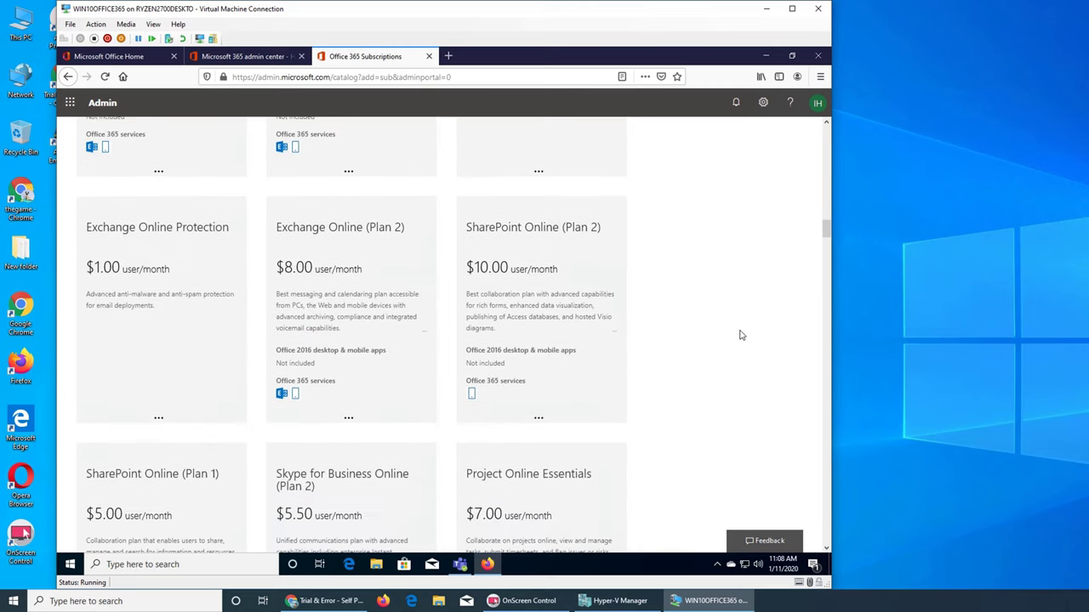
pyautogui.scroll(-3, 741, 335)
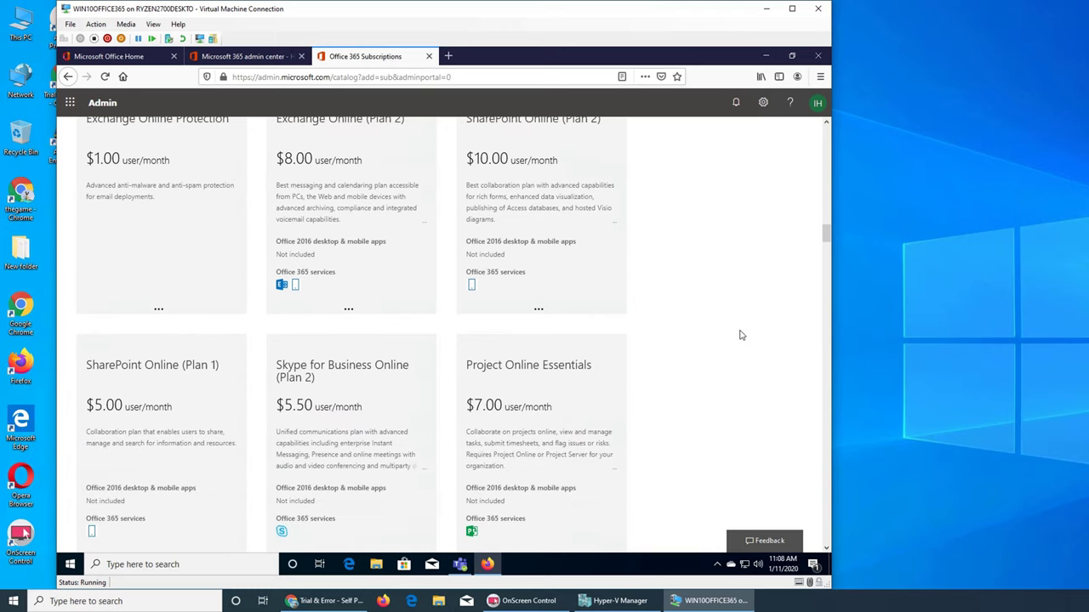
pyautogui.scroll(-3, 741, 335)
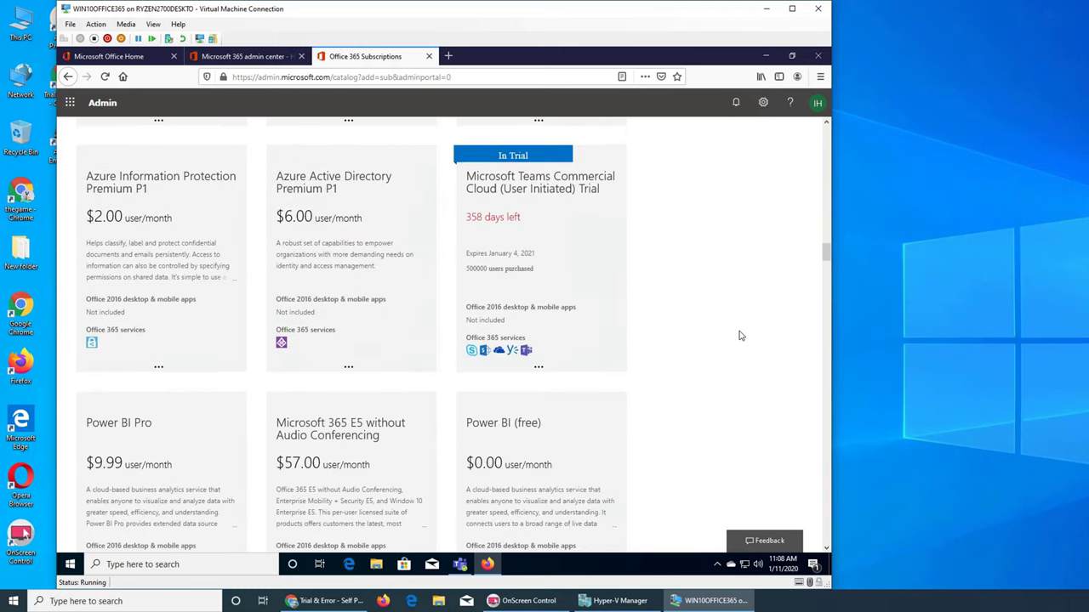
pyautogui.scroll(-1, 741, 335)
pyautogui.scroll(-5, 740, 335)
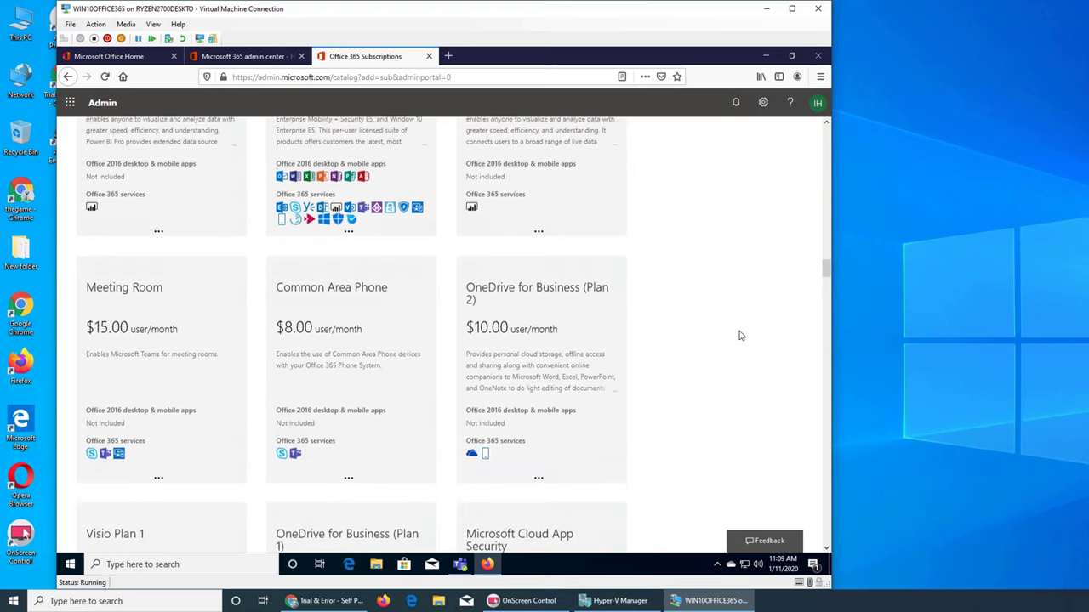
pyautogui.scroll(-3, 741, 335)
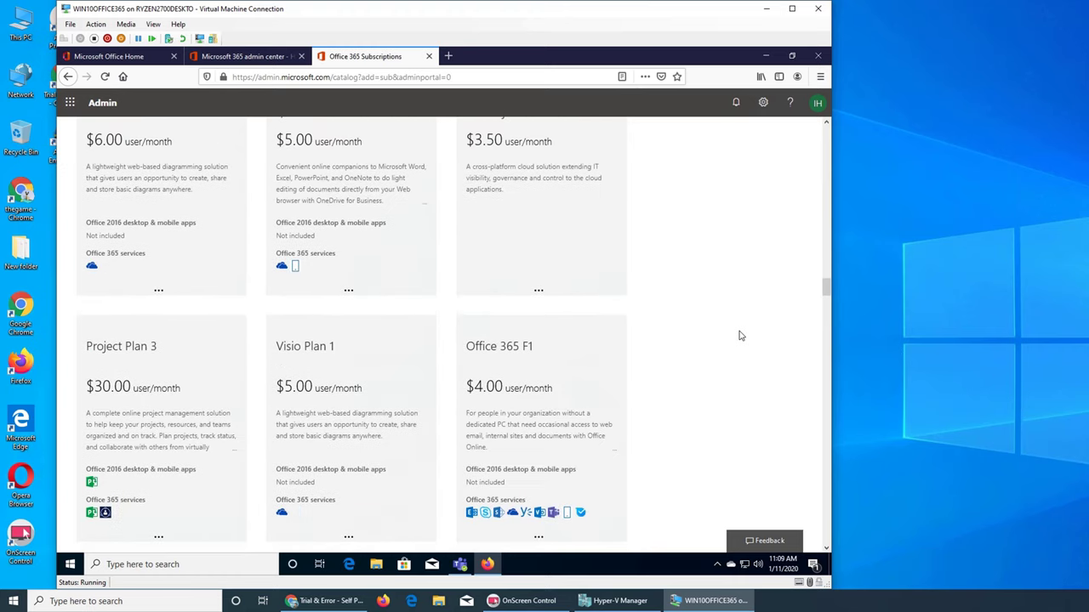
pyautogui.scroll(-2, 741, 336)
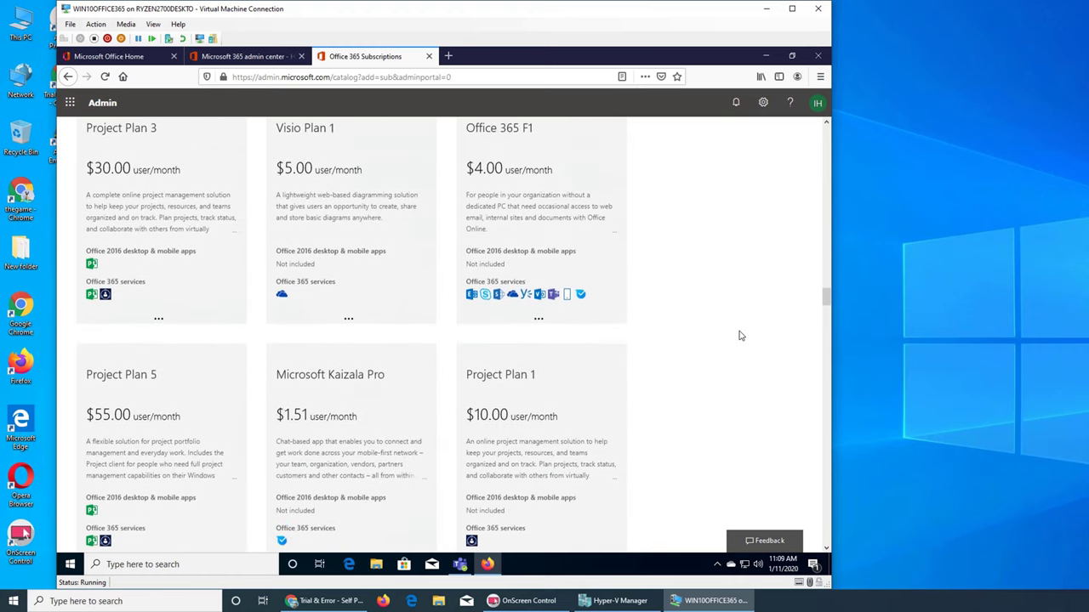
pyautogui.scroll(-2, 740, 335)
pyautogui.scroll(-4, 740, 335)
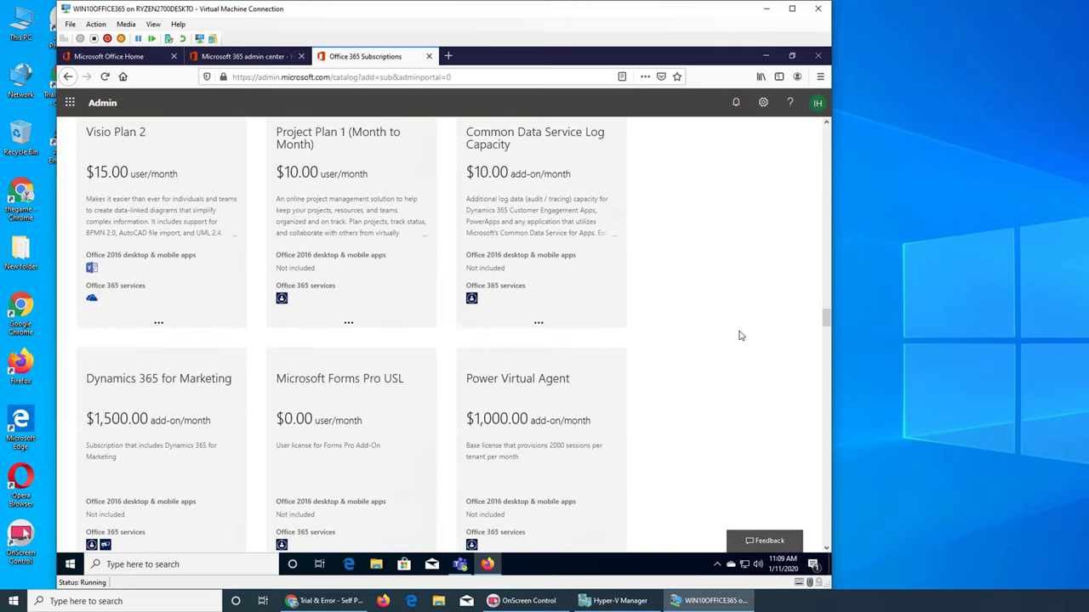
pyautogui.scroll(-3, 740, 335)
pyautogui.scroll(-3, 740, 335)
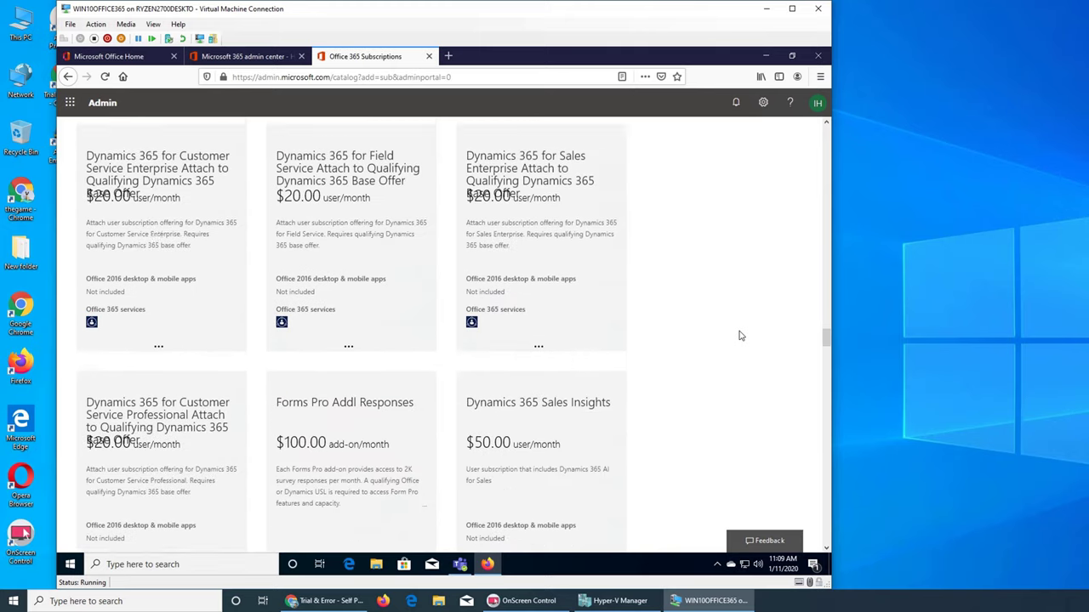
pyautogui.scroll(-3, 740, 335)
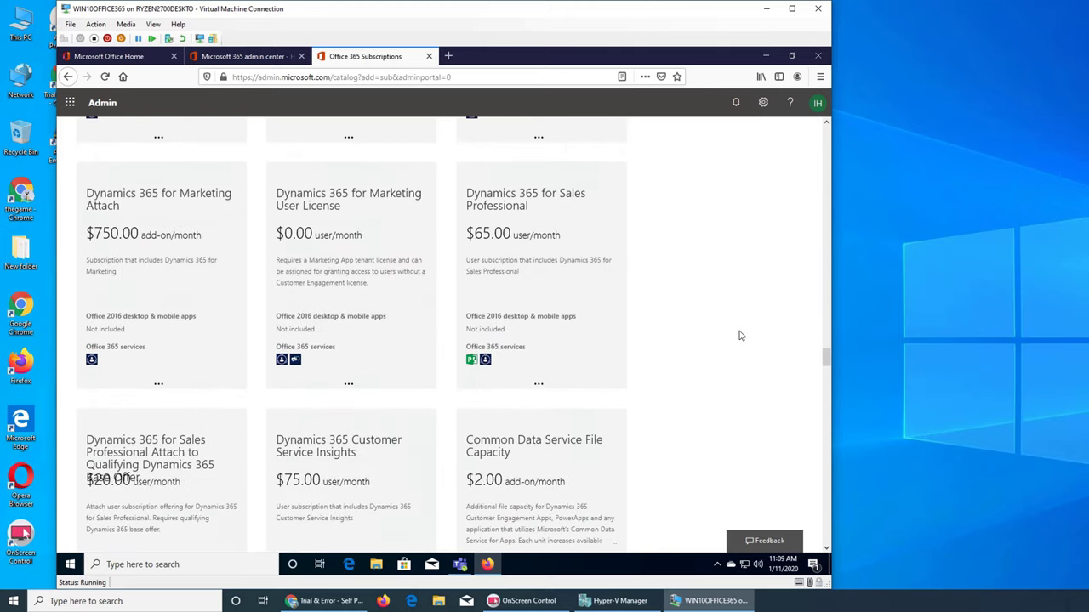
pyautogui.scroll(-3, 739, 335)
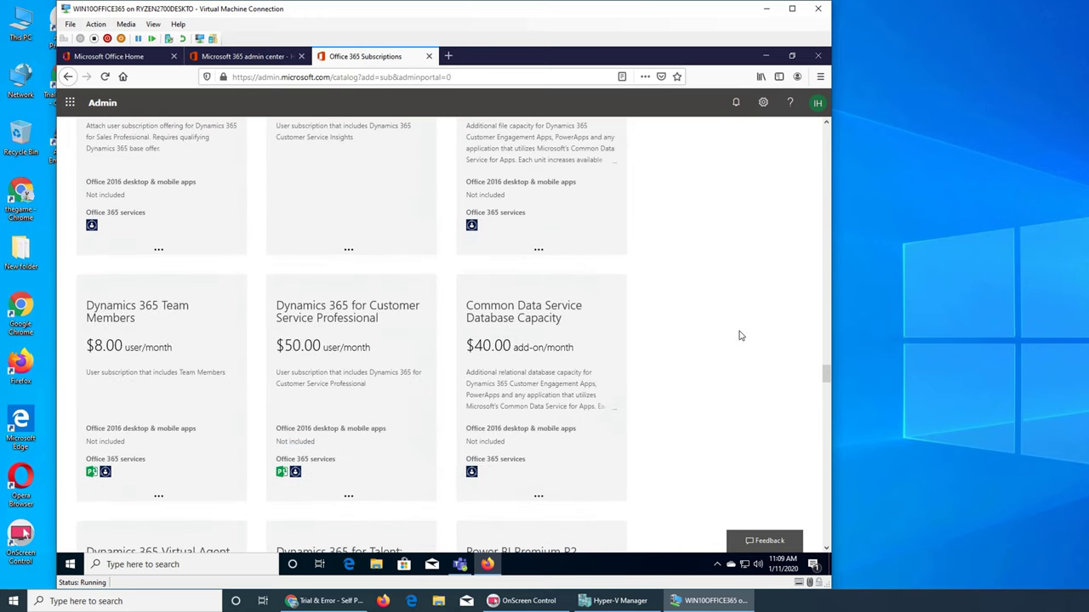
pyautogui.scroll(-3, 739, 335)
pyautogui.scroll(-4, 740, 335)
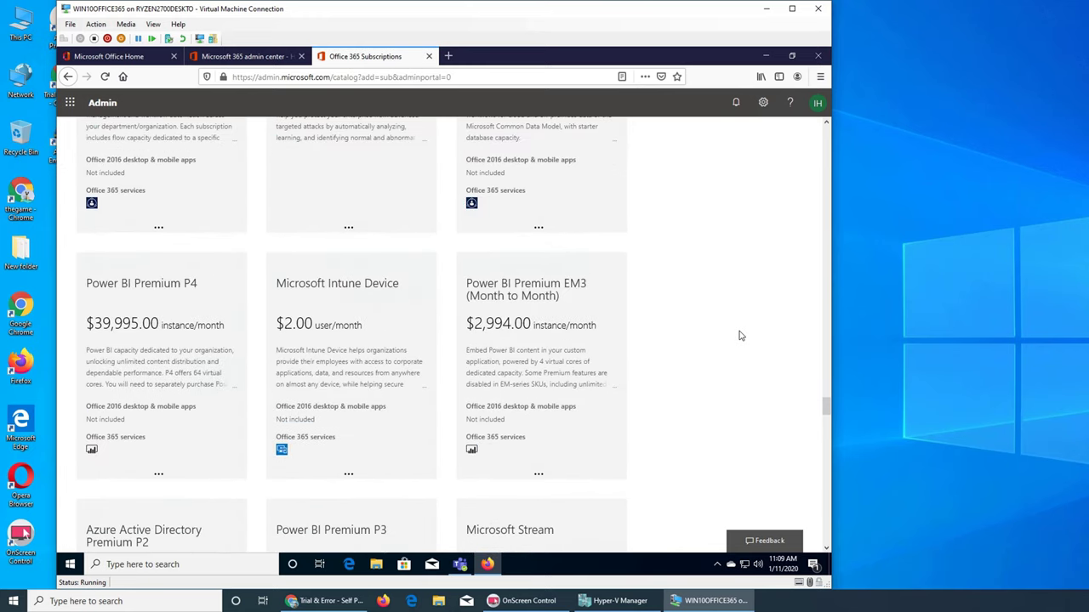
pyautogui.scroll(-2, 740, 335)
pyautogui.scroll(-1, 740, 335)
pyautogui.scroll(-4, 740, 335)
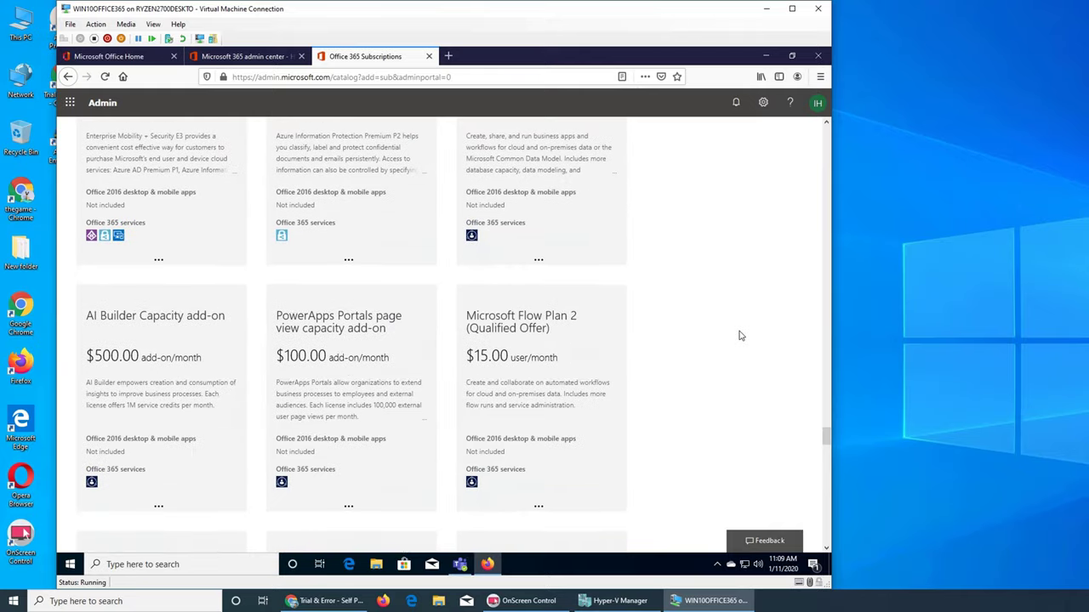
pyautogui.scroll(-3, 740, 335)
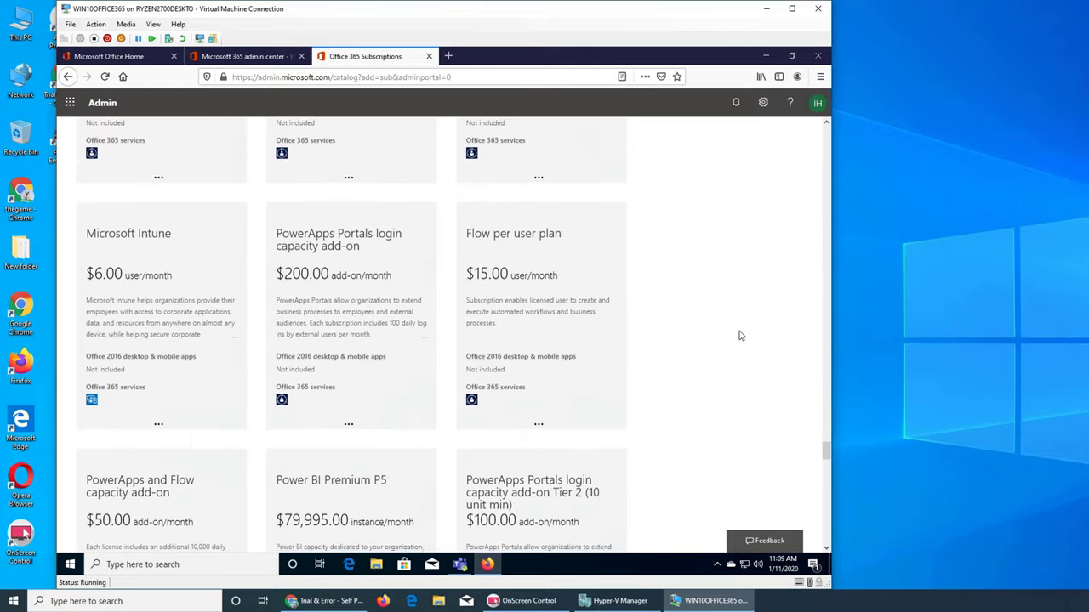
pyautogui.scroll(-3, 740, 335)
pyautogui.scroll(-5, 740, 335)
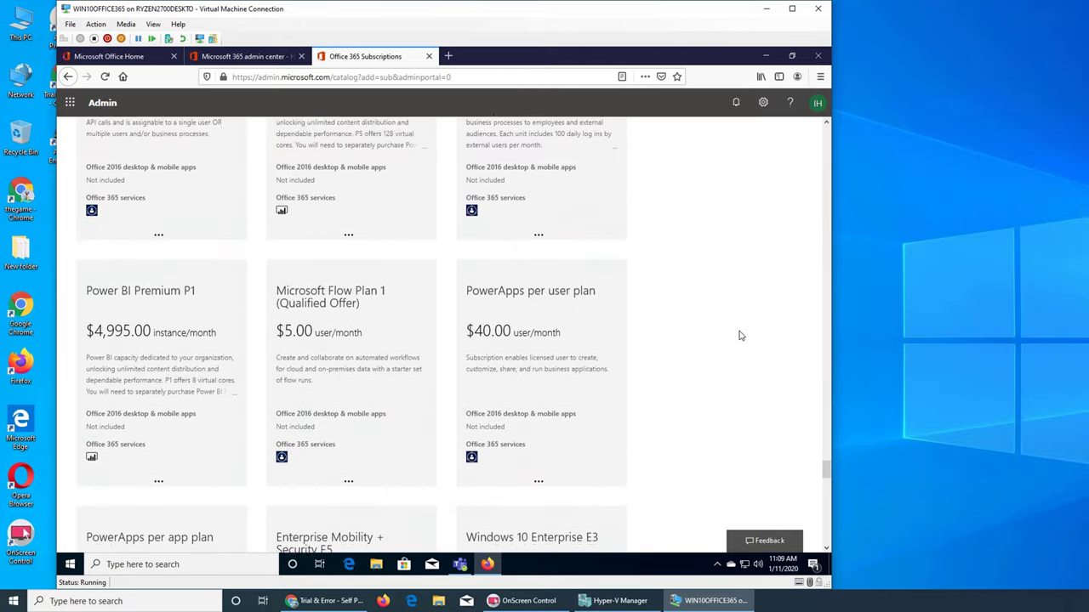
pyautogui.scroll(-2, 739, 335)
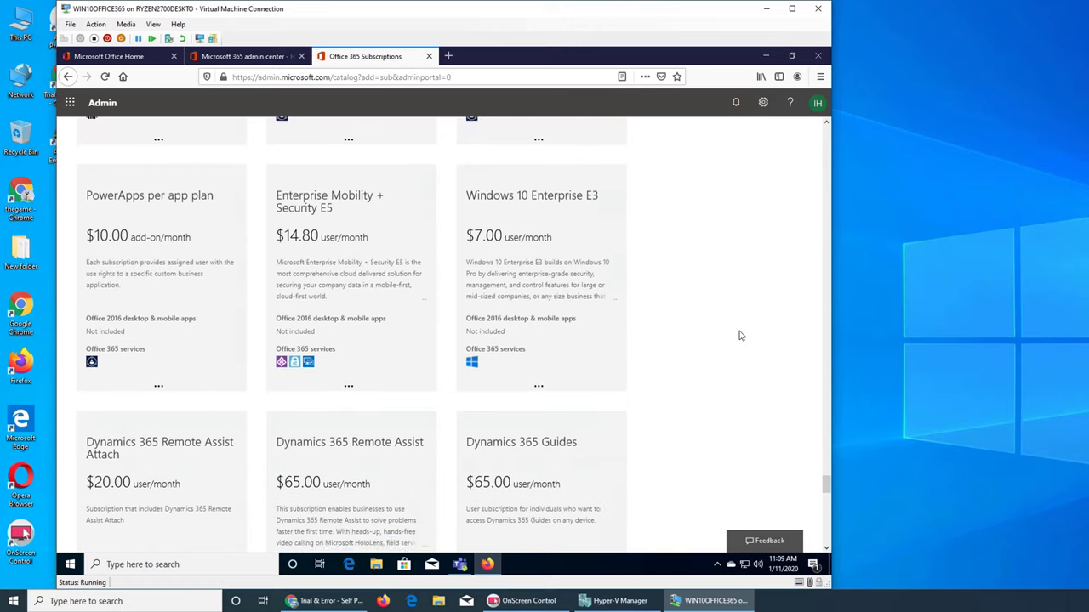
pyautogui.scroll(-2, 740, 335)
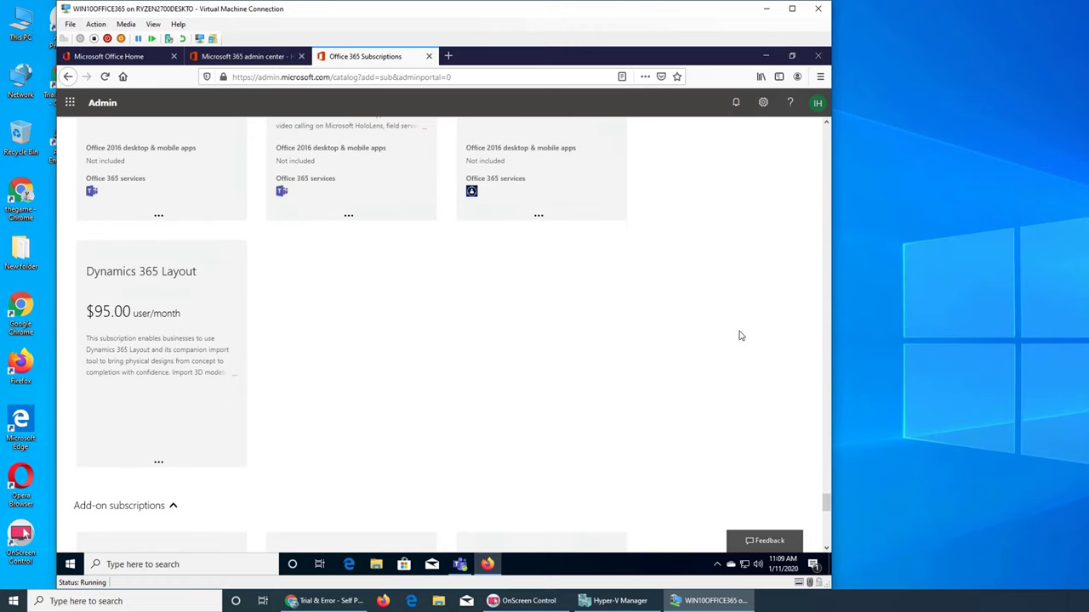
# Step: Leave the subscription catalog and return to the site collections list of the classic SharePoint admin center
pyautogui.click(247, 56)
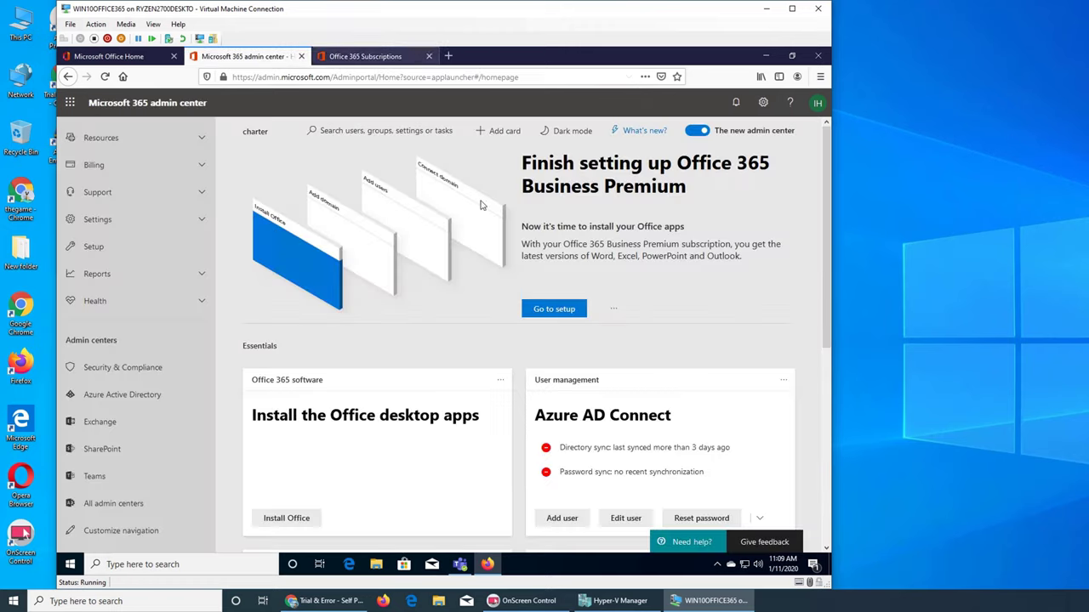
pyautogui.click(374, 56)
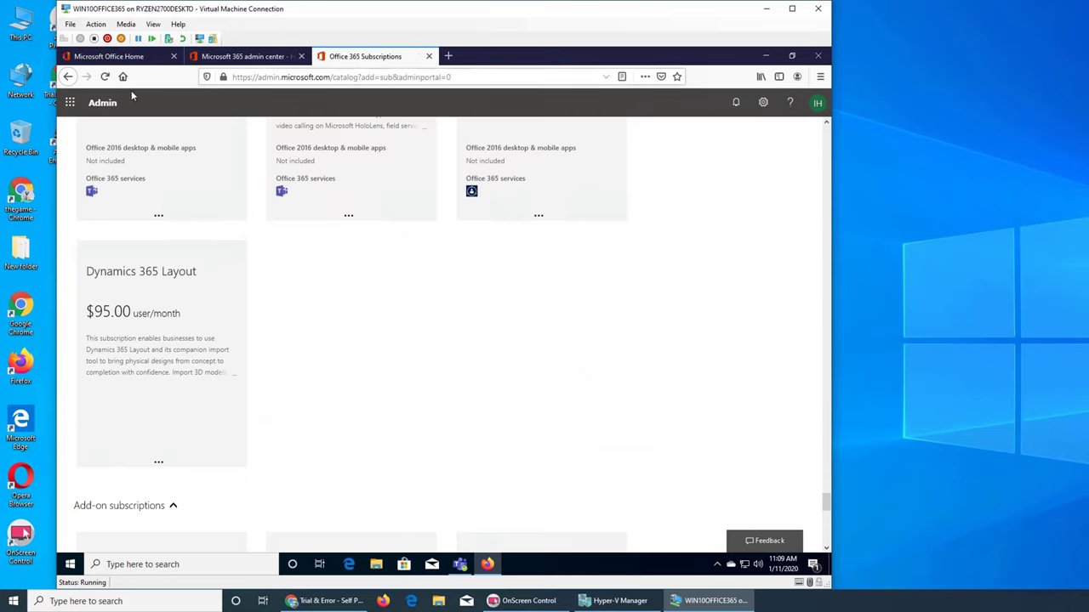
pyautogui.click(68, 76)
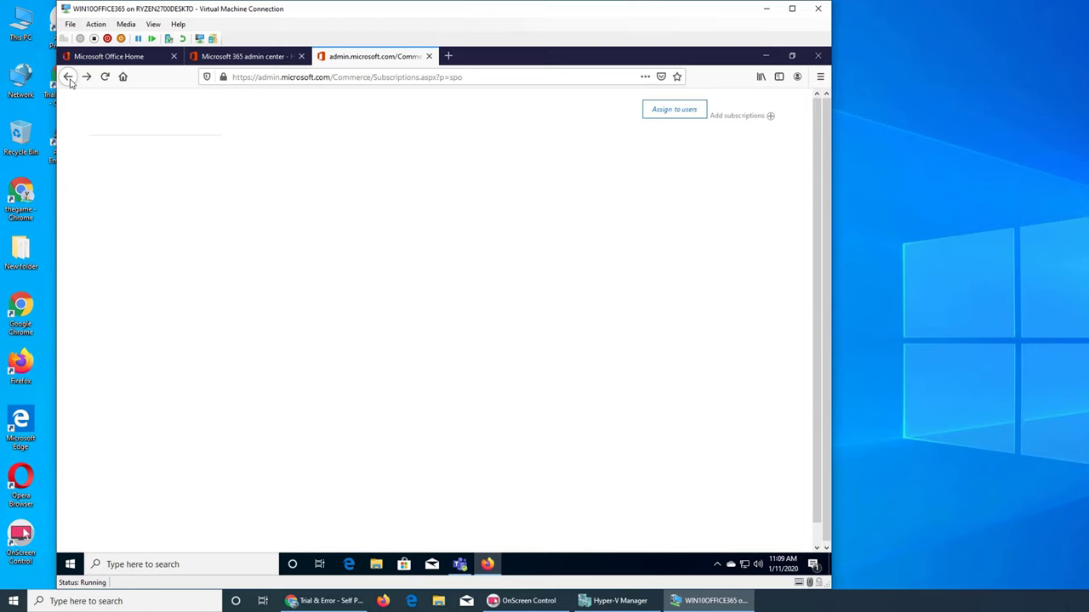
pyautogui.click(69, 78)
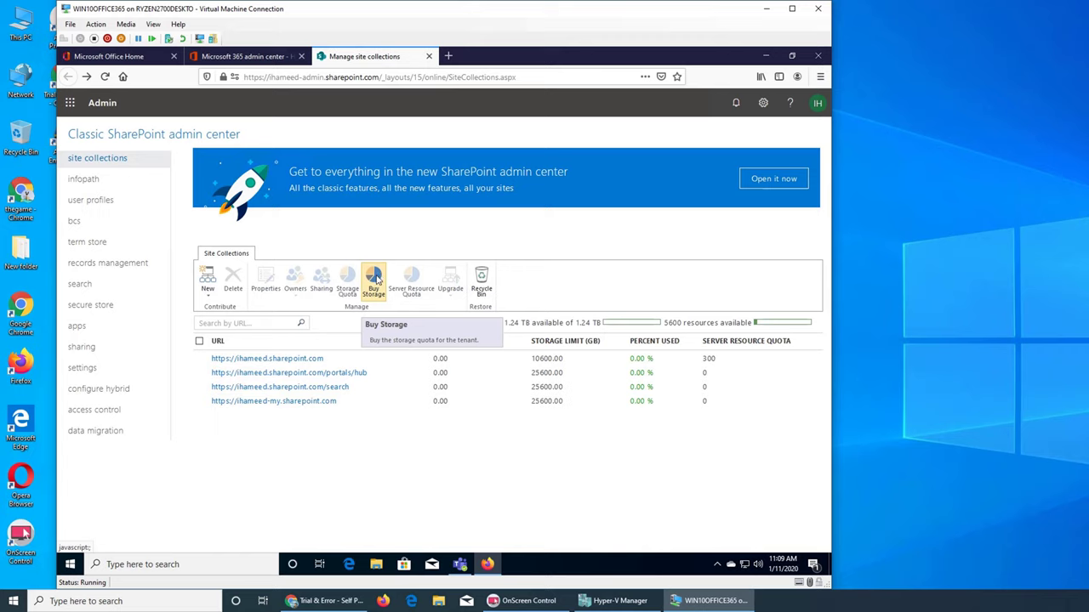
# Step: Limit the root site collection's server resource quota to 500 resources, save the change, and reload the site collections list
pyautogui.click(201, 358)
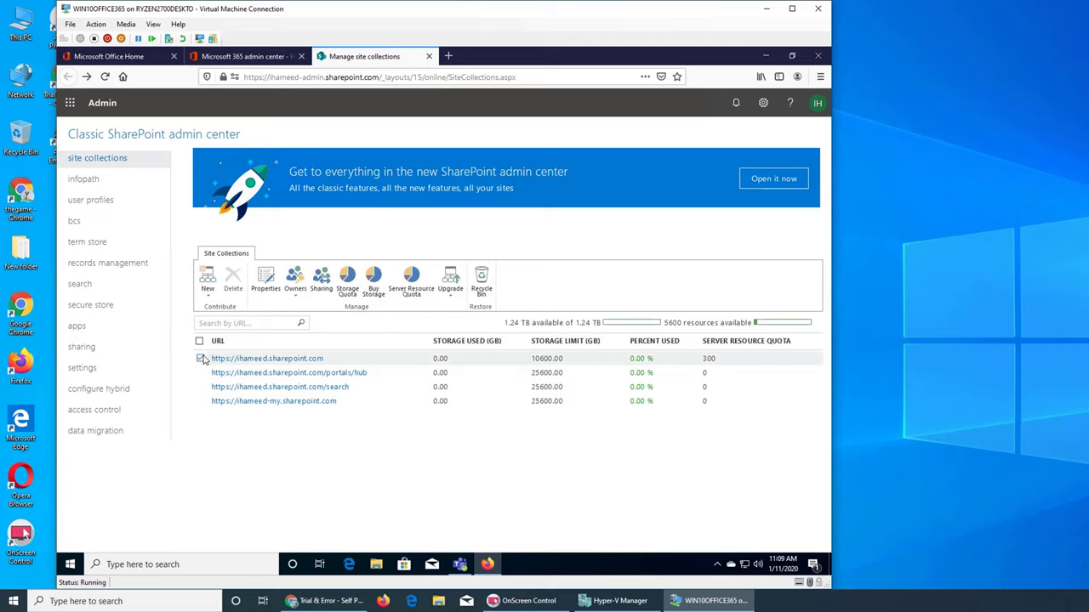
pyautogui.click(410, 282)
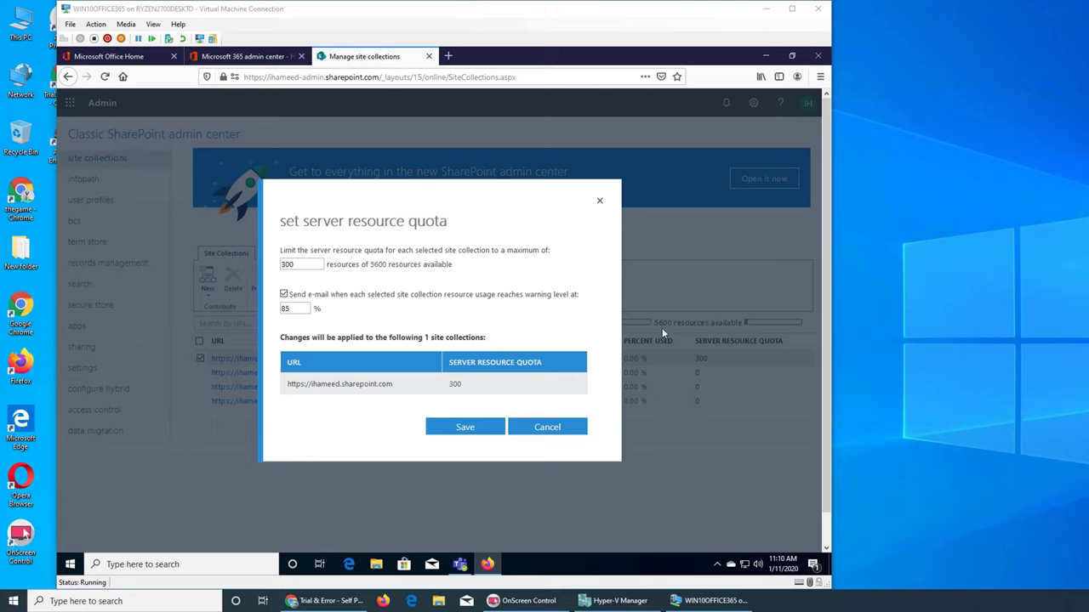
pyautogui.click(308, 266)
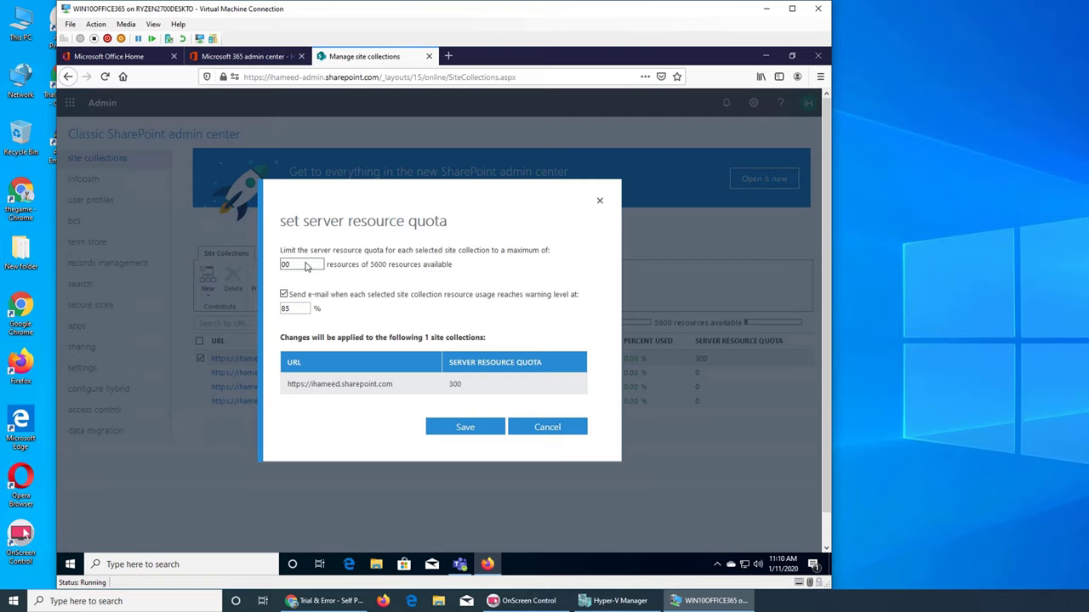
pyautogui.click(467, 435)
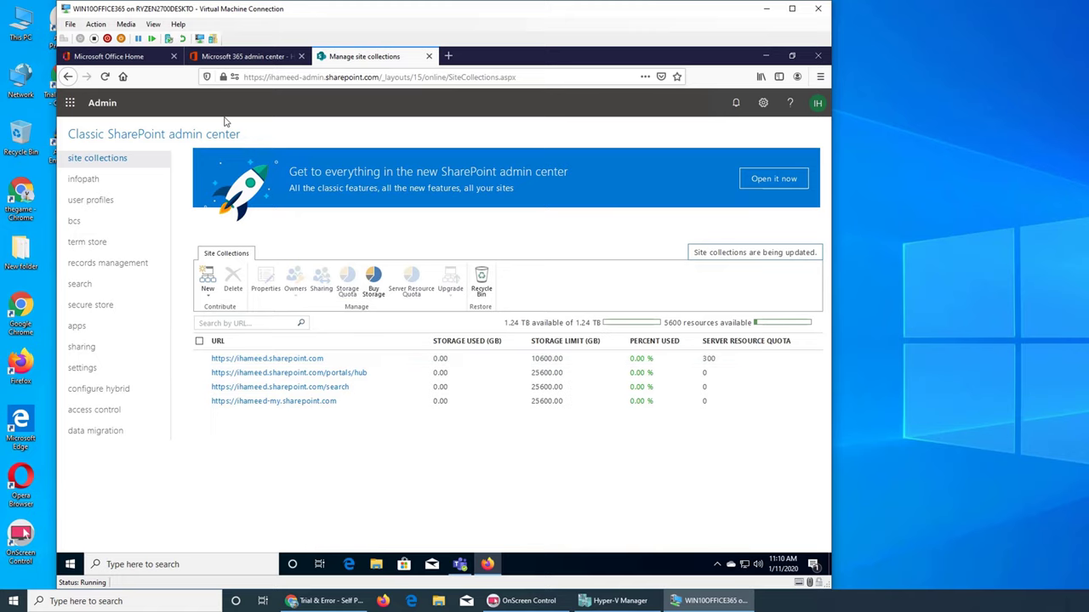
pyautogui.click(105, 76)
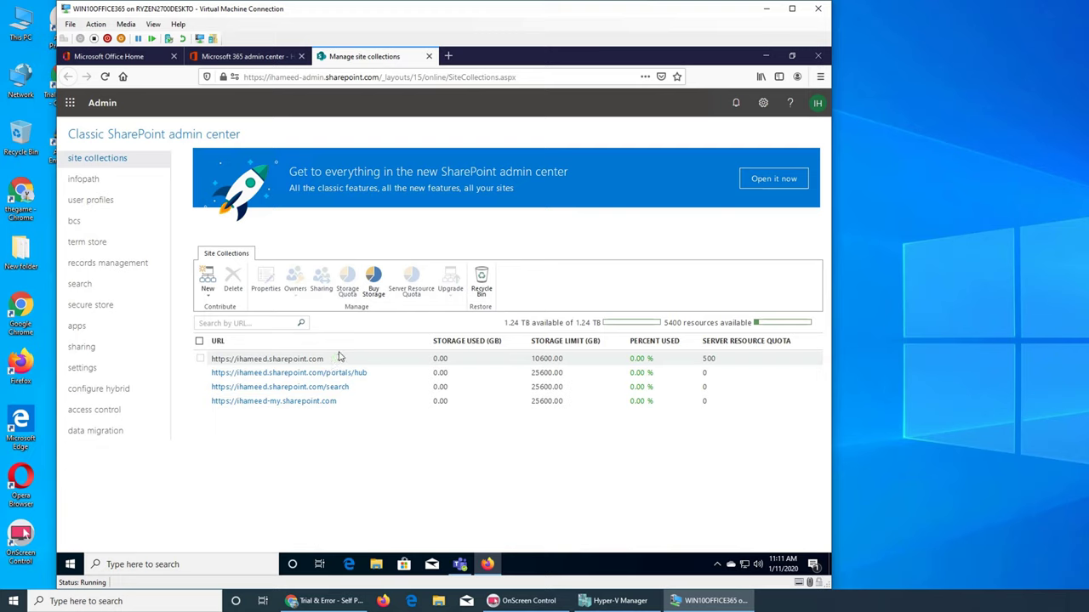
# Step: Review the upgrade settings and linked upgrade page of the portals/hub site collection, and close them without changes
pyautogui.click(199, 374)
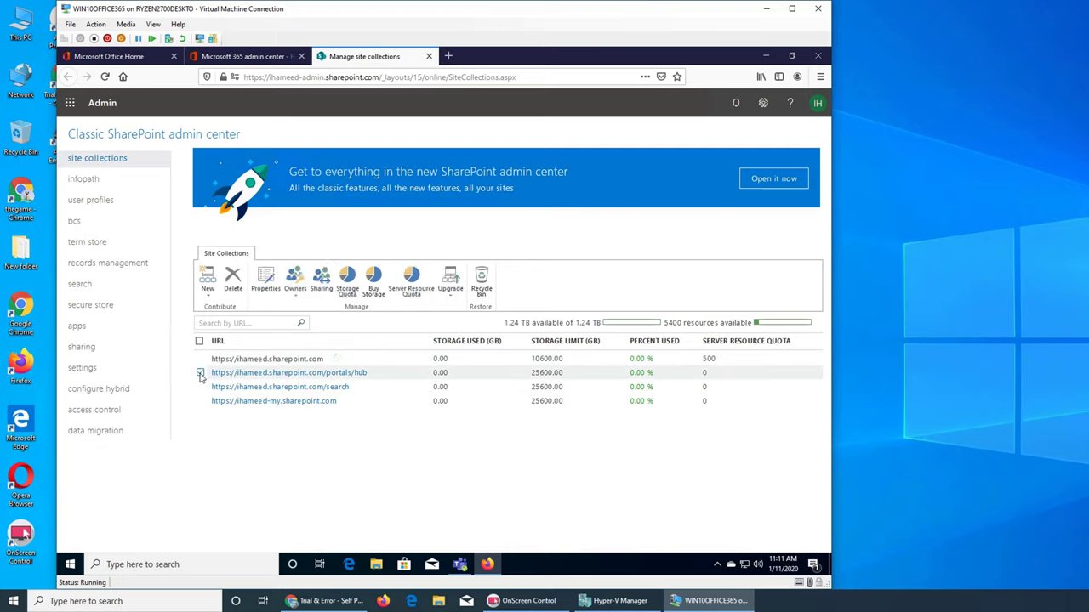
pyautogui.click(451, 293)
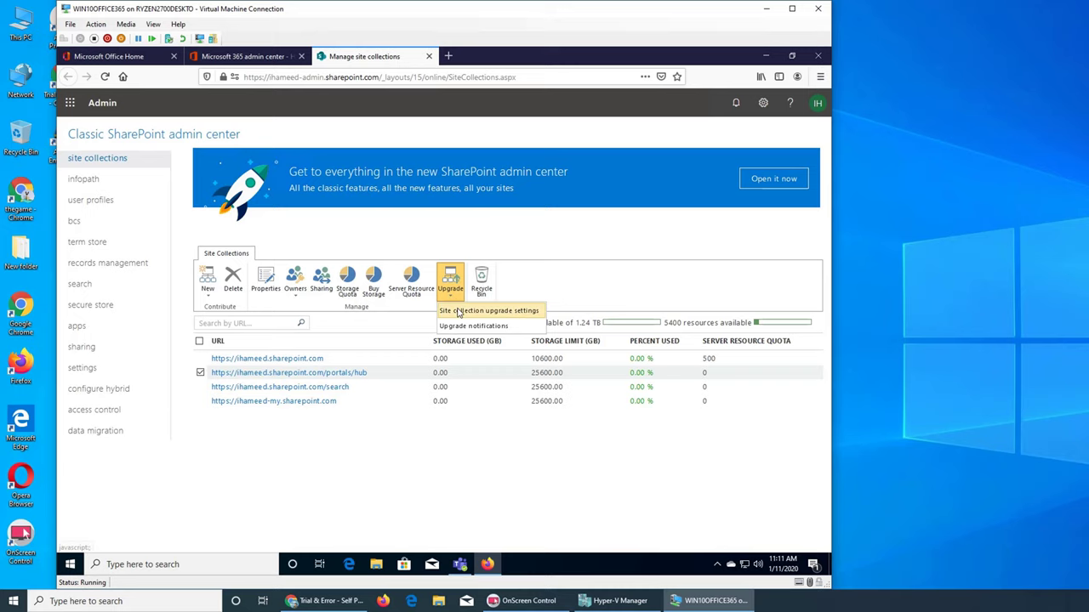
pyautogui.click(460, 311)
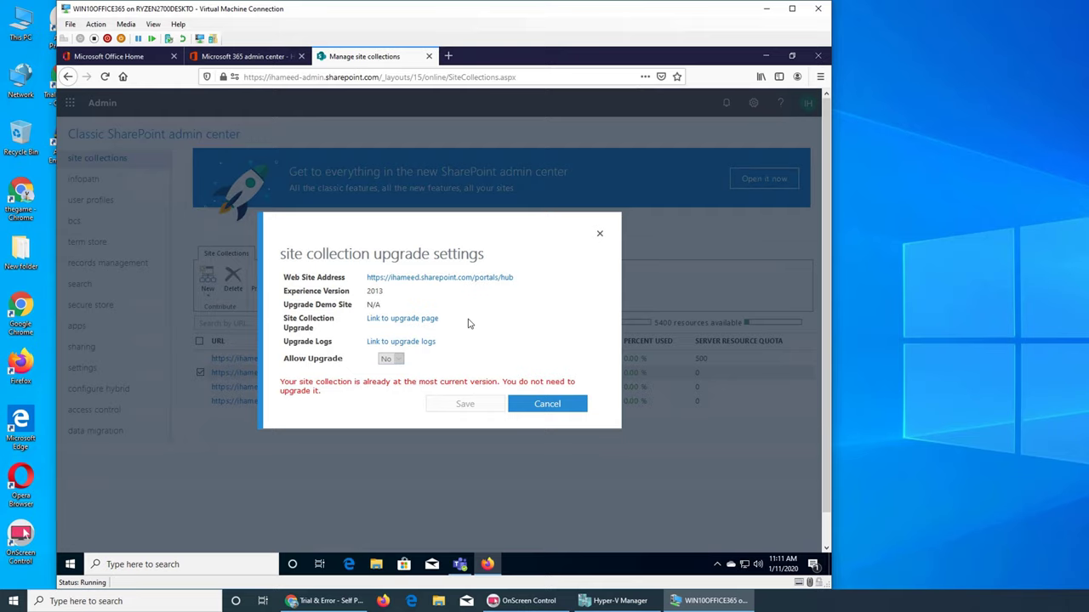
pyautogui.click(436, 319)
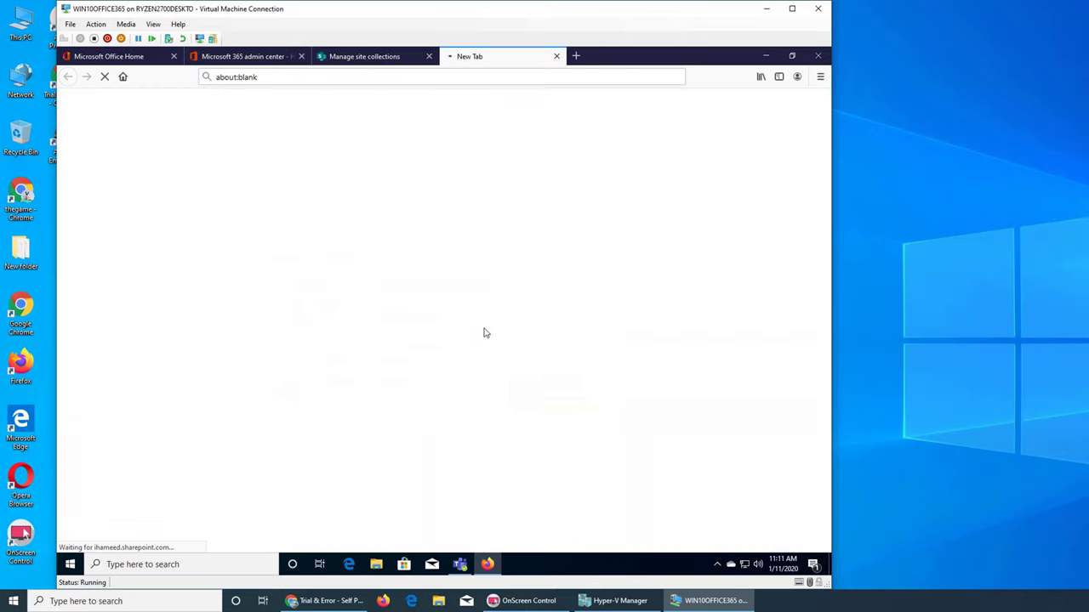
pyautogui.click(383, 60)
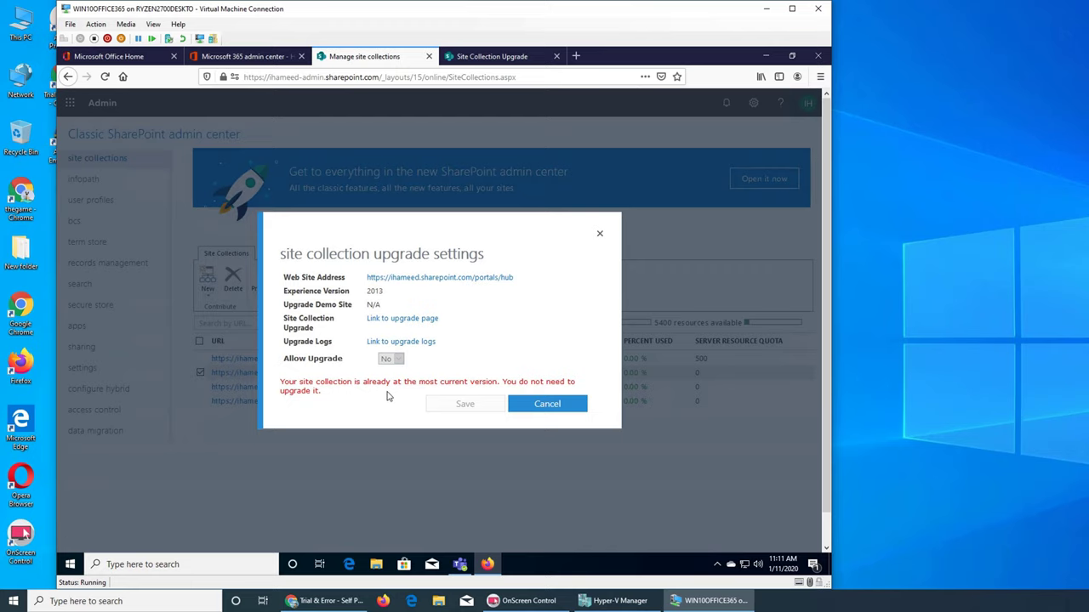
pyautogui.click(508, 61)
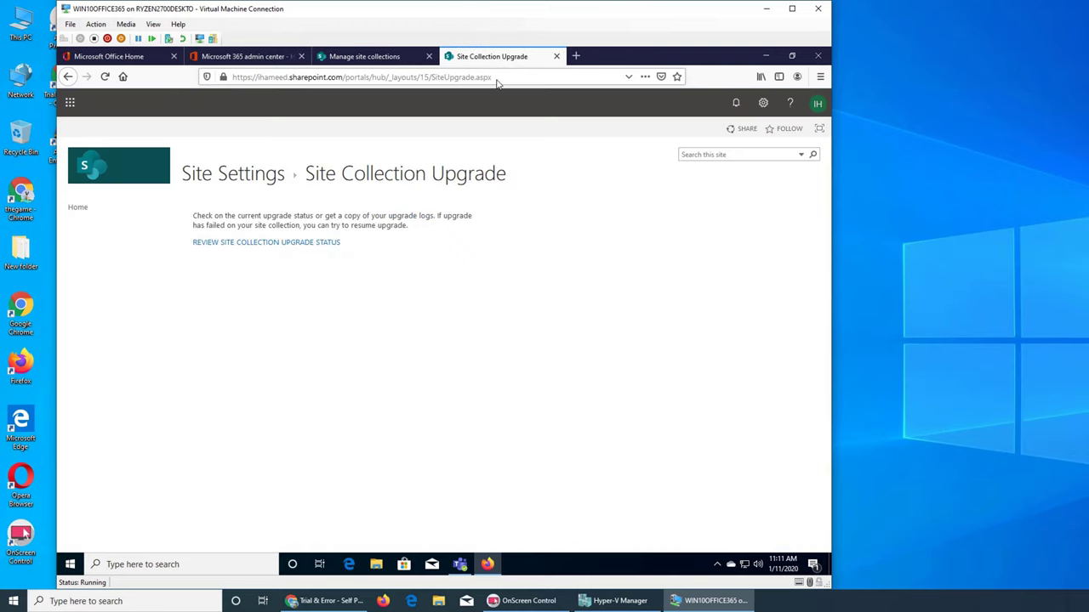
pyautogui.click(557, 56)
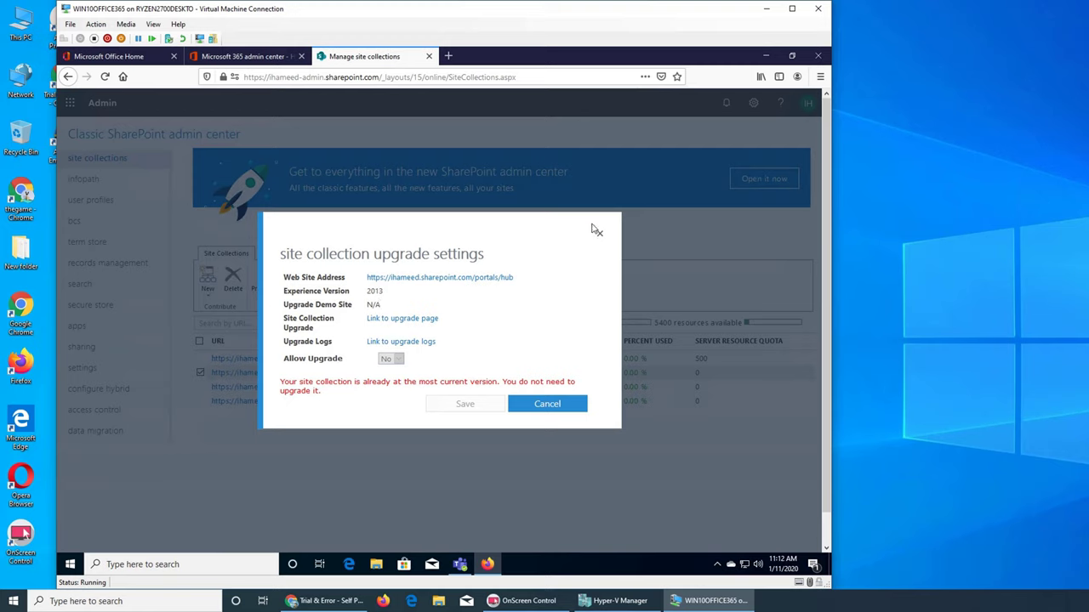
pyautogui.click(521, 405)
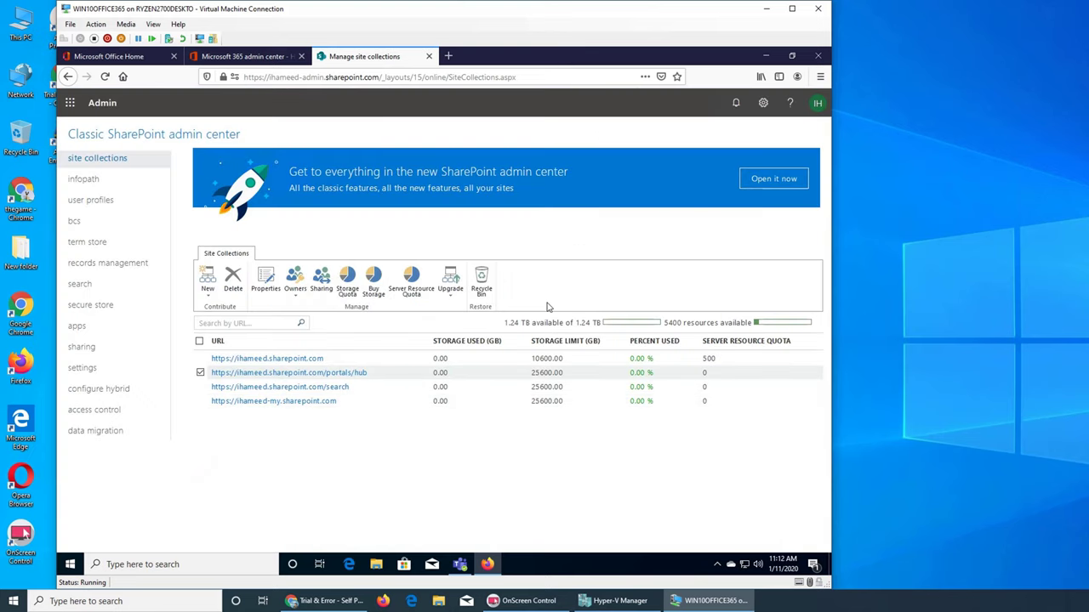
# Step: Look into the site collection recycle bin and return to the site collections list
pyautogui.click(486, 290)
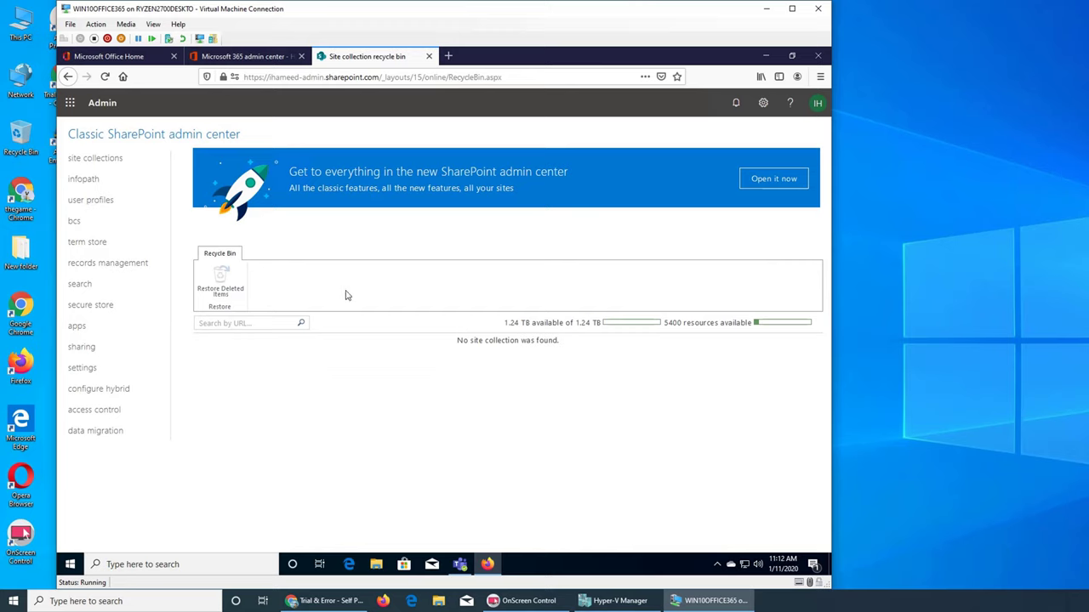
pyautogui.click(68, 77)
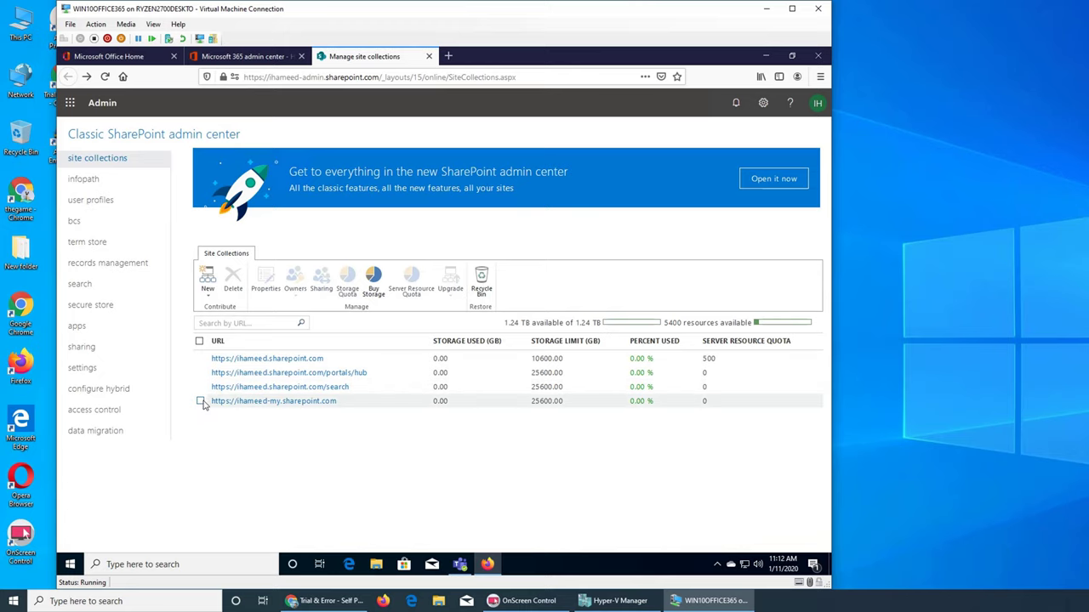
# Step: Start a new site collection titled Test at /sites/test with the time zone (UTC-05:00) Eastern Time (US and Canada)
pyautogui.click(208, 288)
pyautogui.click(231, 311)
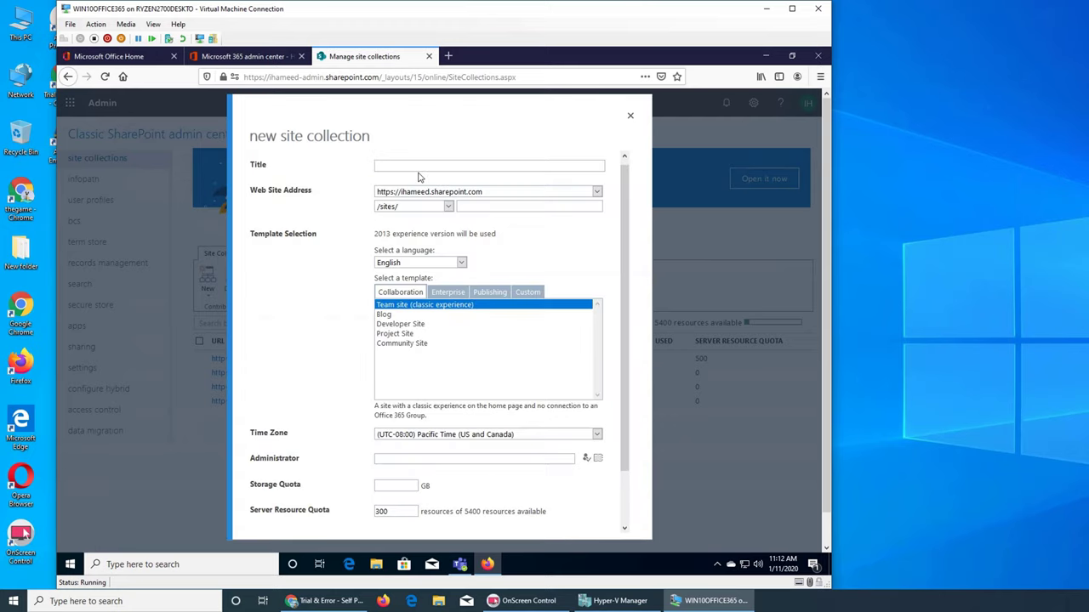
pyautogui.click(494, 208)
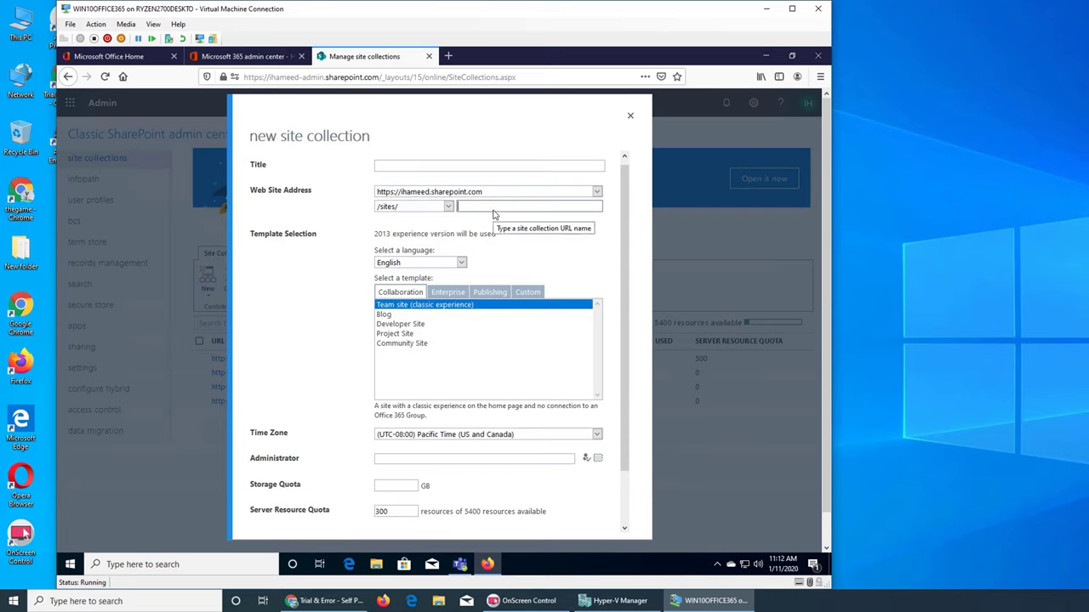
pyautogui.write('test')
pyautogui.click(451, 168)
pyautogui.write('Test')
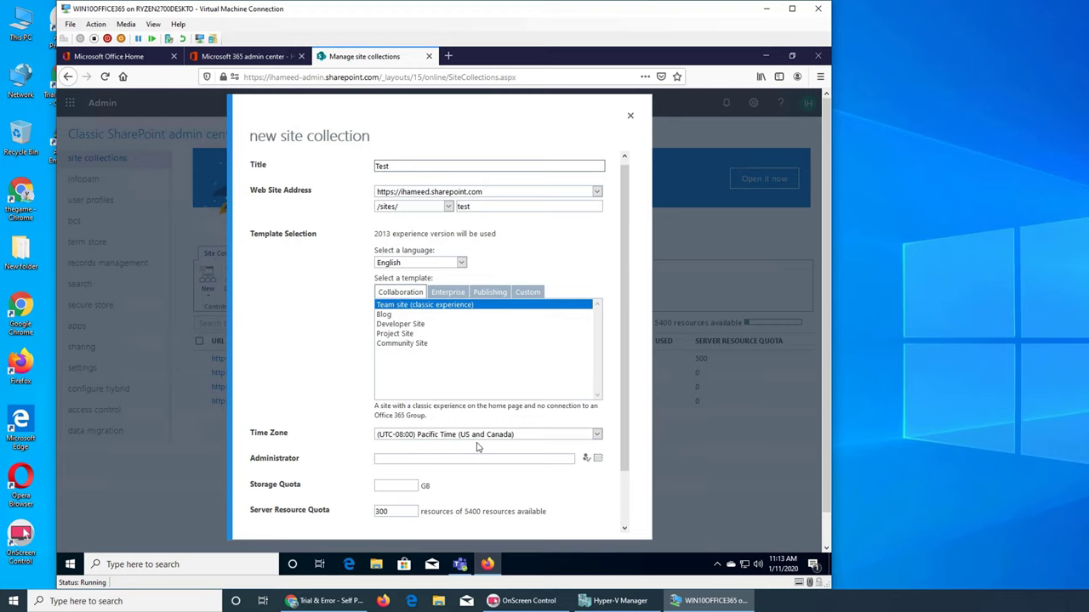
pyautogui.click(537, 434)
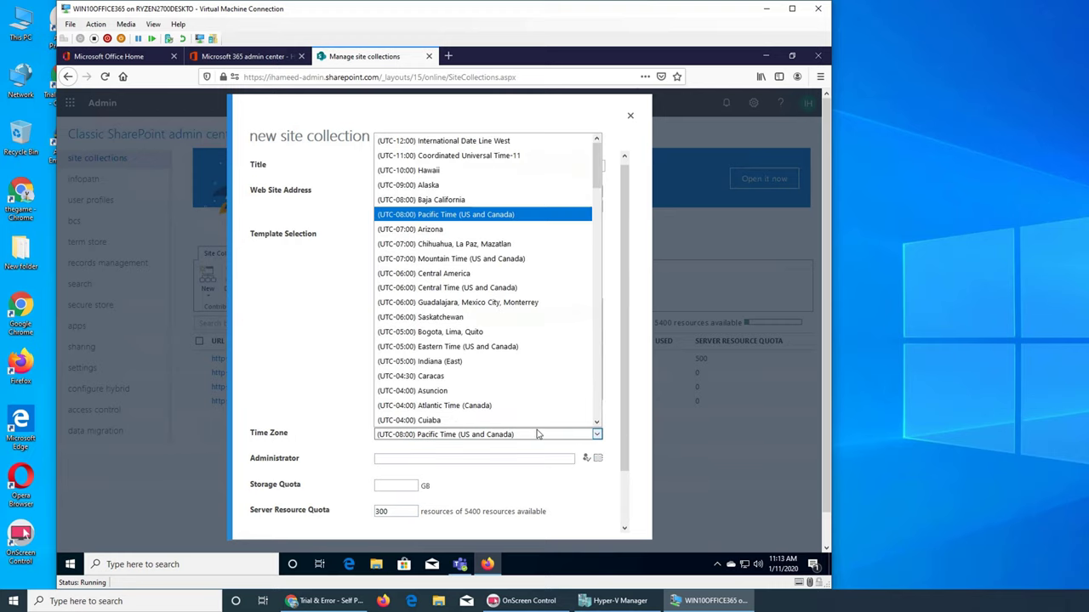
pyautogui.click(522, 347)
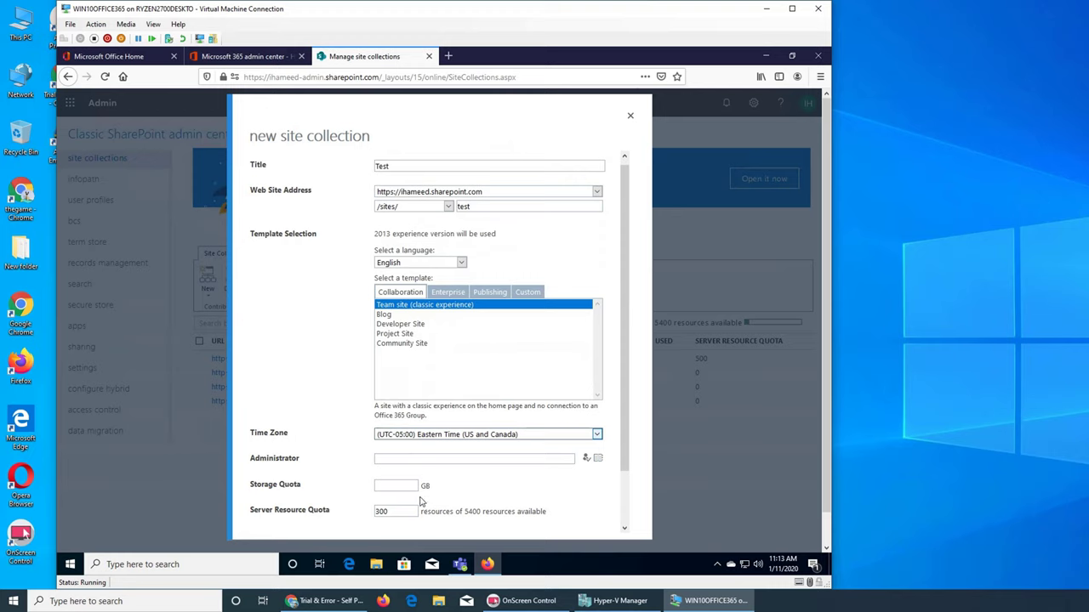
# Step: Enter and check the administrator's first name, and set the new site collection's storage quota to 10 GB
pyautogui.click(562, 457)
pyautogui.write('imran')
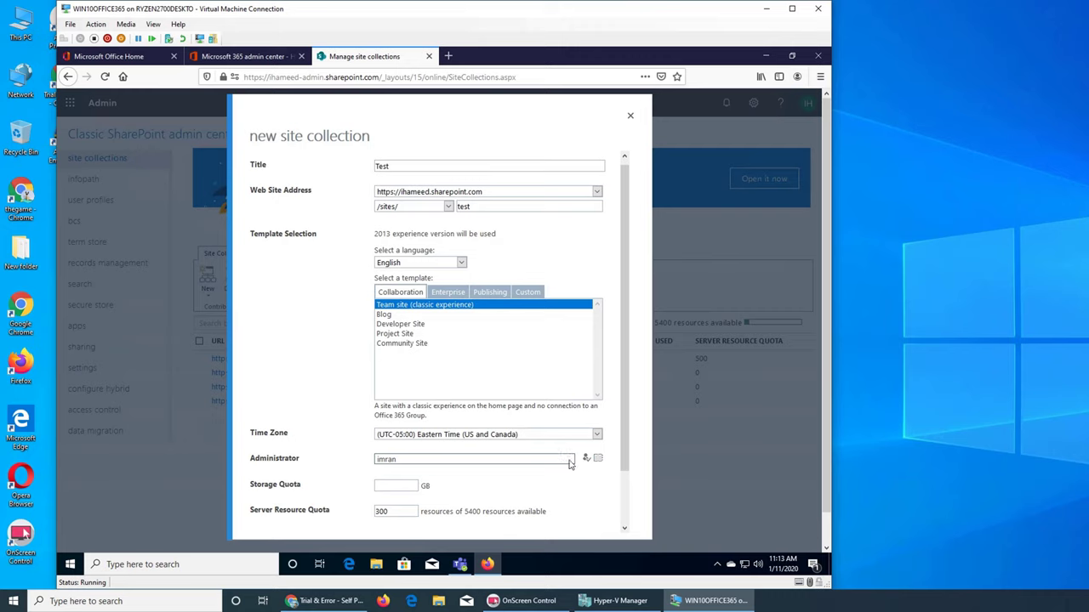
pyautogui.click(591, 460)
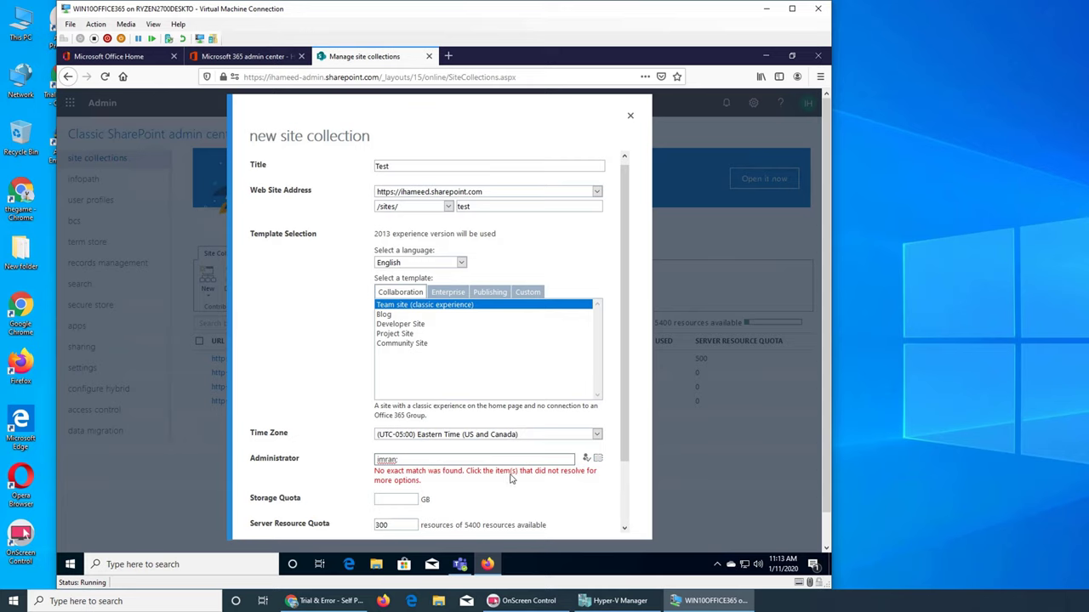
pyautogui.click(407, 500)
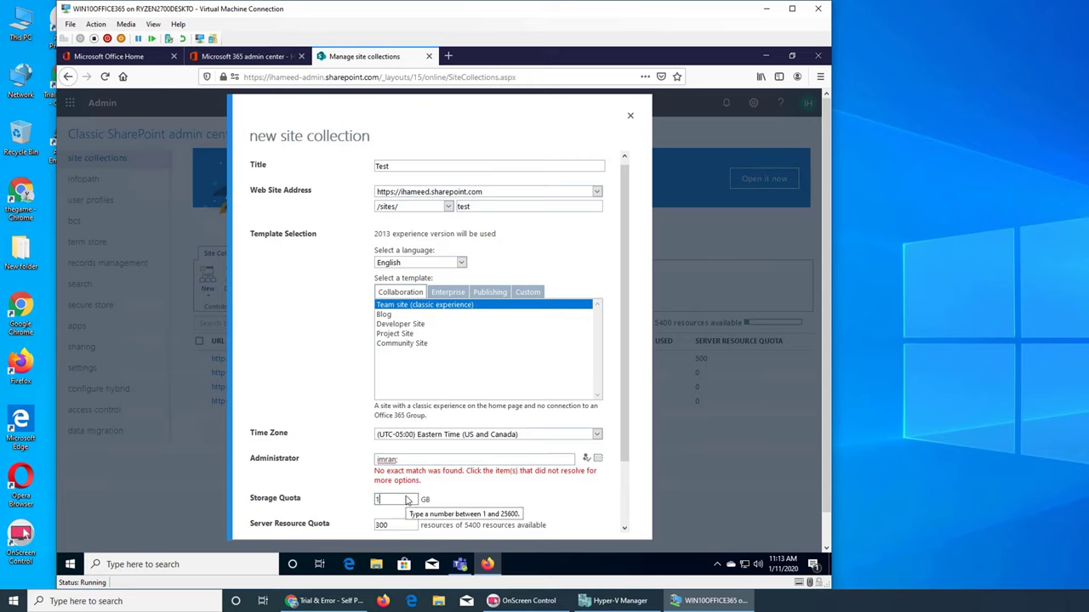
pyautogui.write('10')
# Step: Try to correct the administrator entry by hand and submit the new site collection
pyautogui.click(417, 461)
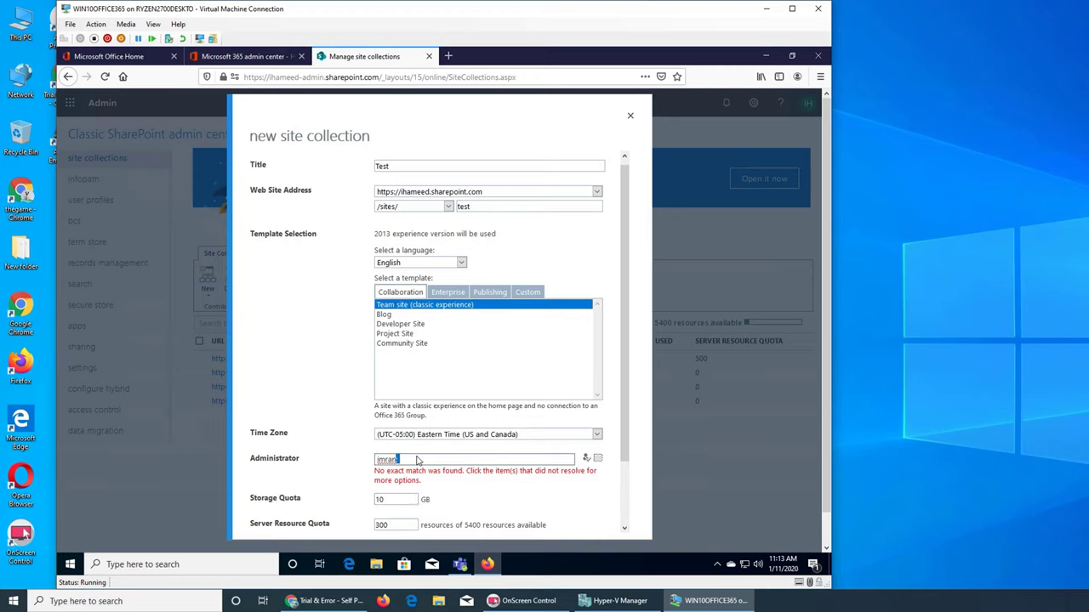
pyautogui.press('BackSpace')
pyautogui.write('a')
pyautogui.scroll(-2, 539, 445)
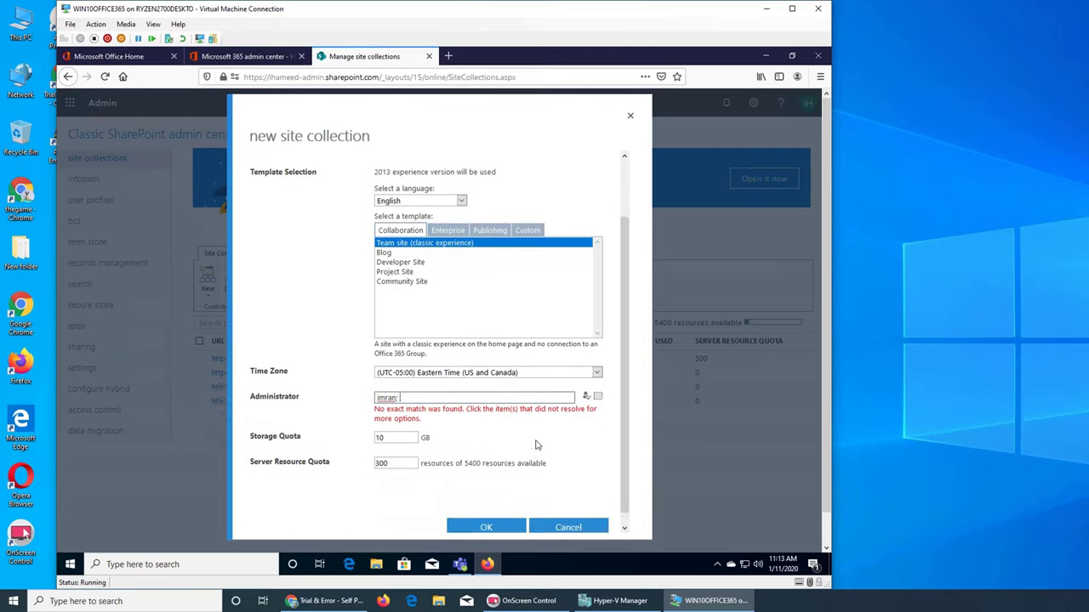
pyautogui.click(477, 514)
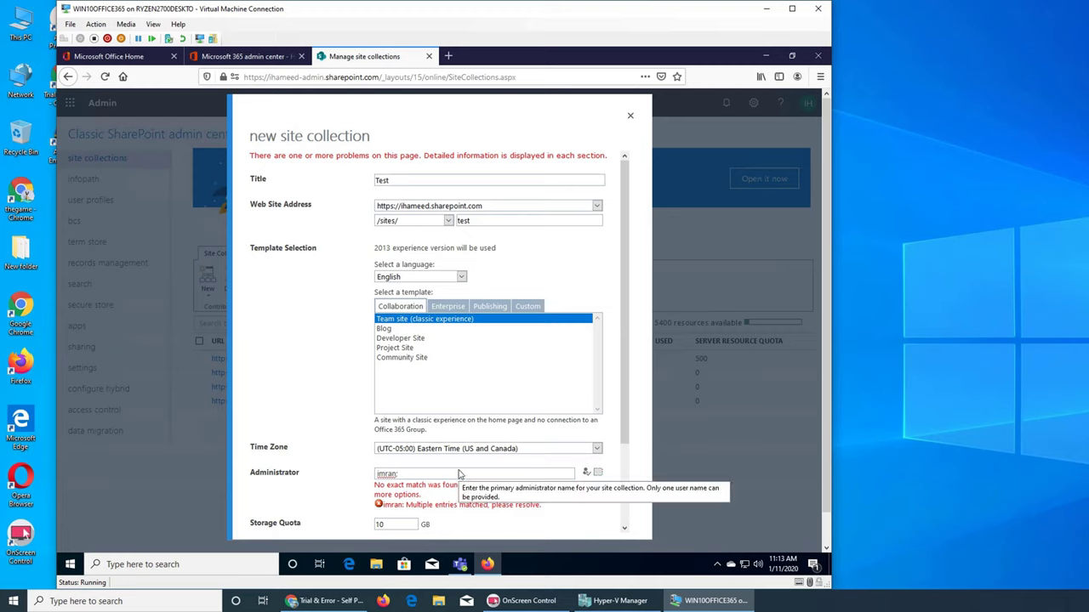
# Step: Search the people directory for the administrator's first name and accept the matching admin account as the site collection's administrator
pyautogui.click(596, 473)
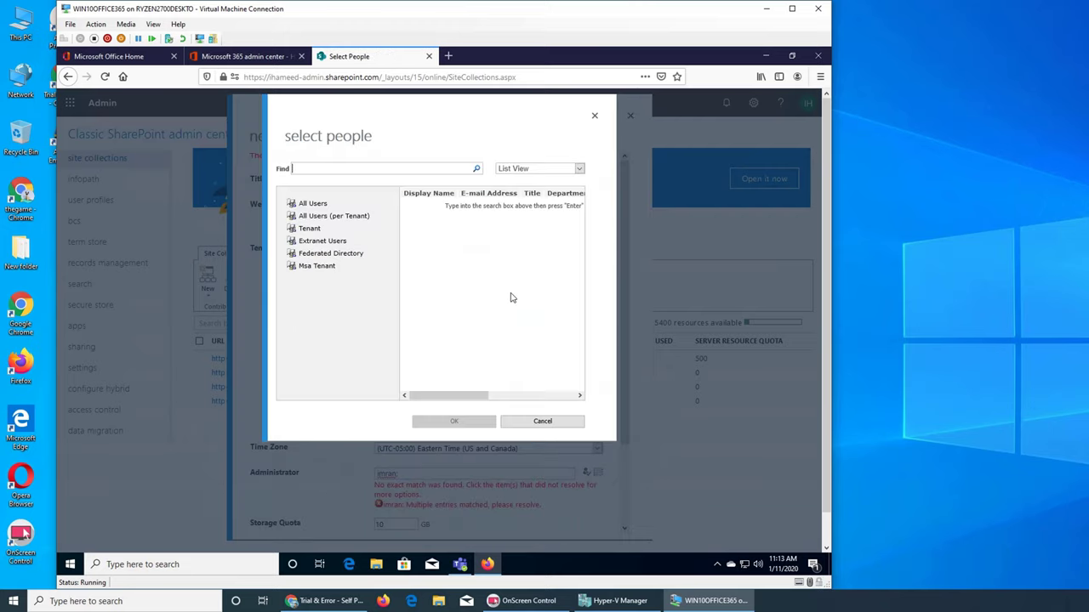
pyautogui.click(537, 169)
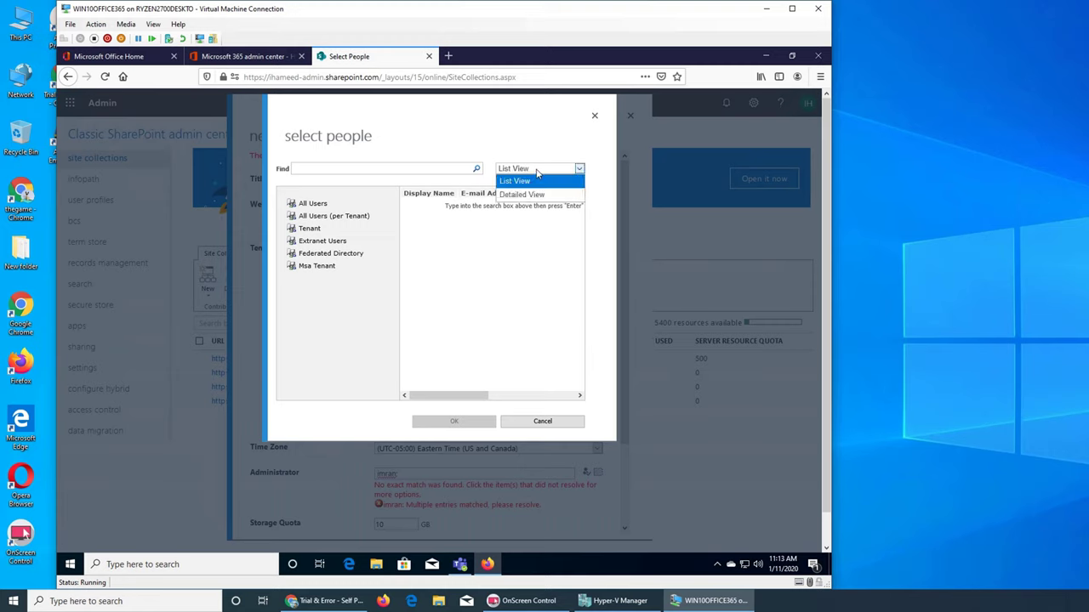
pyautogui.click(535, 174)
pyautogui.click(406, 172)
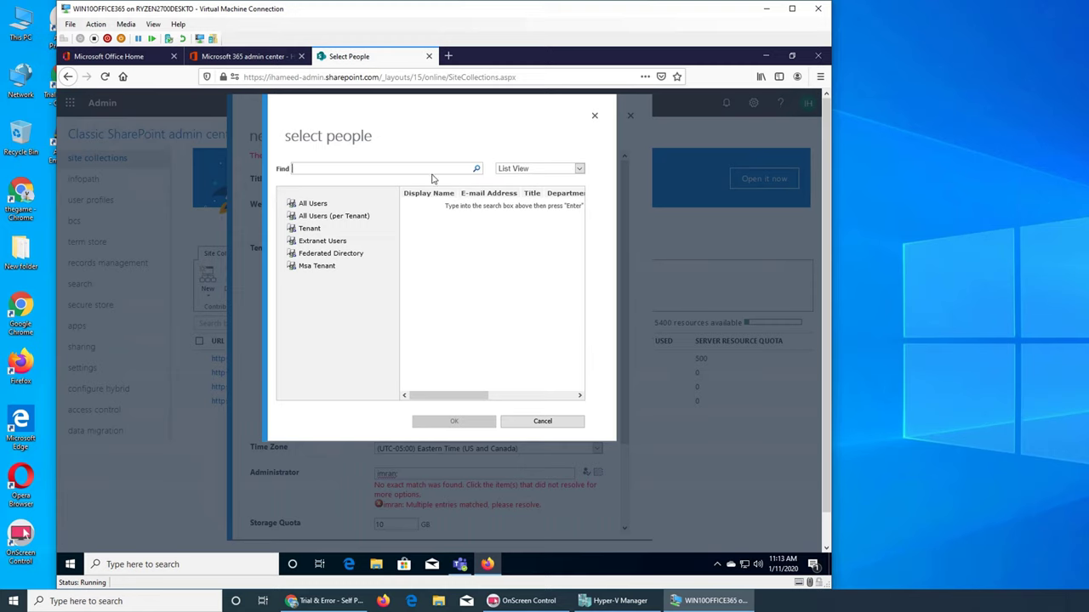
pyautogui.write('imran')
pyautogui.press('Return')
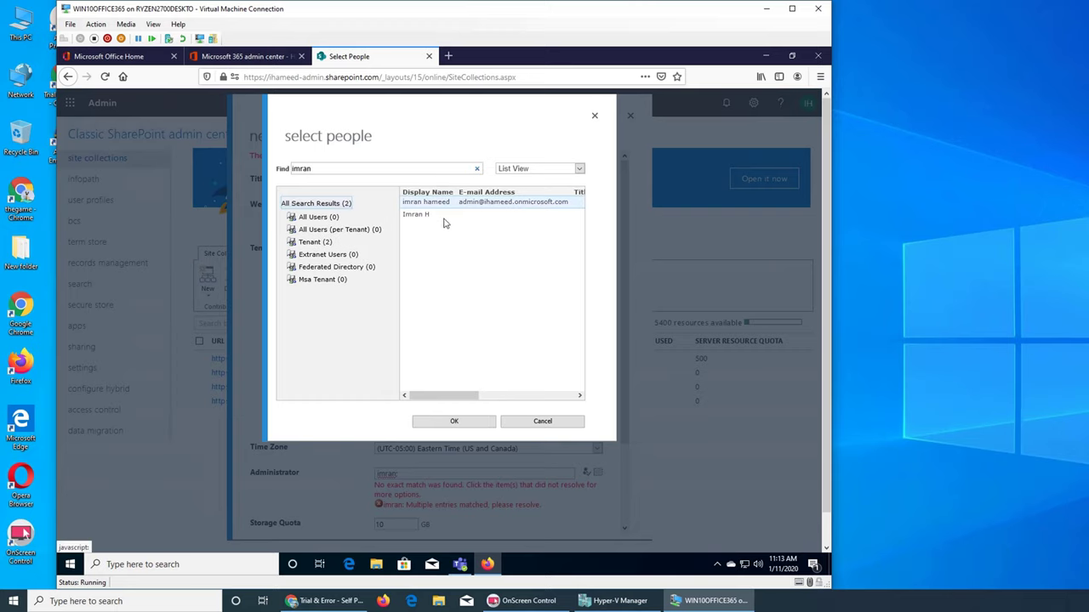
pyautogui.click(451, 425)
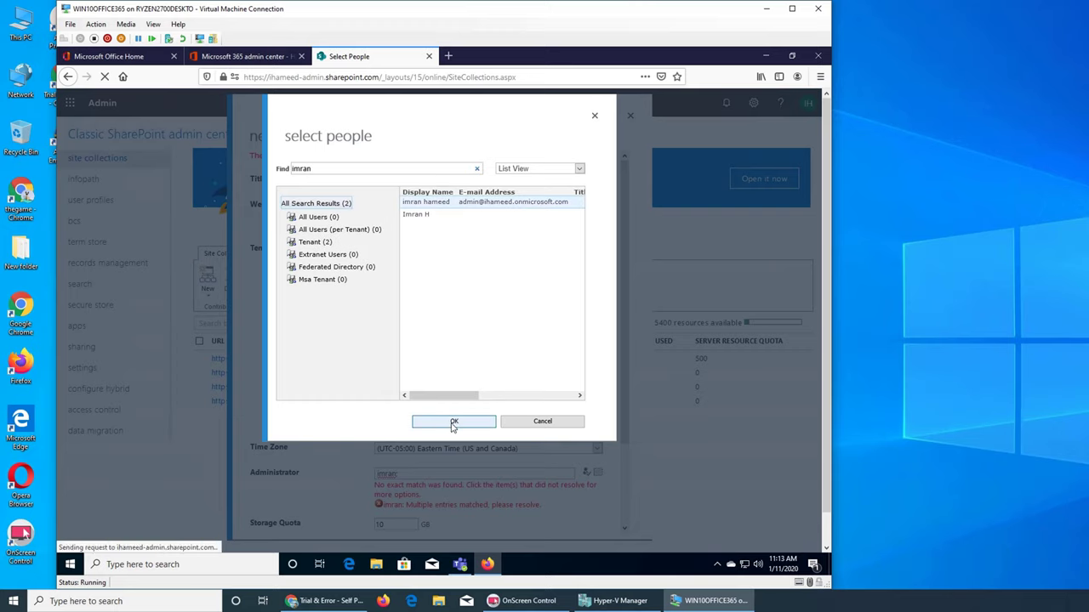
# Step: Submit the new Test site collection and reload the site collections page to check for /sites/test
pyautogui.scroll(-3, 577, 473)
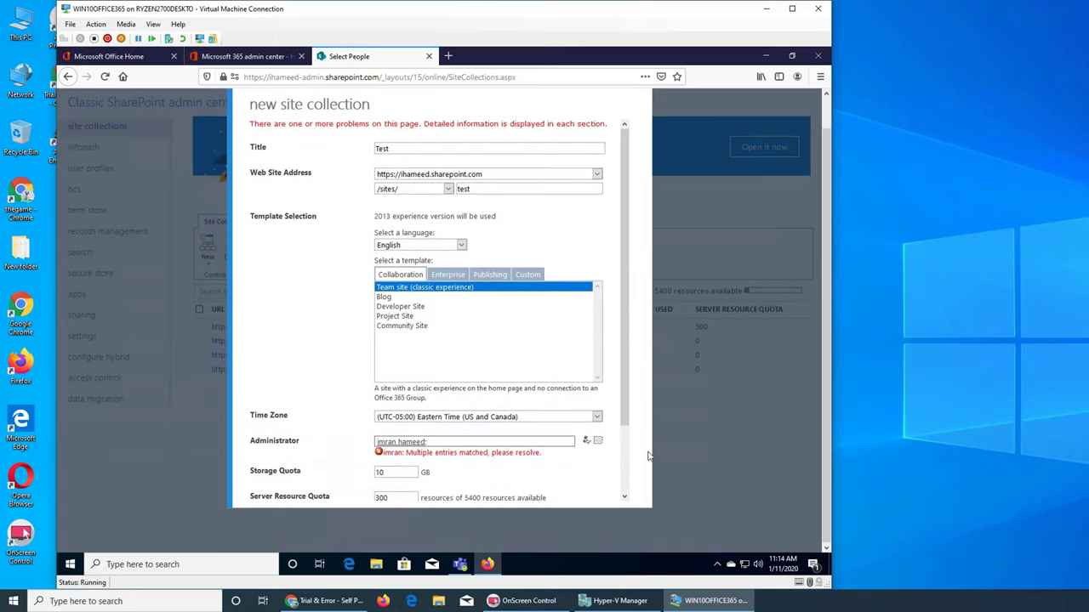
pyautogui.click(486, 483)
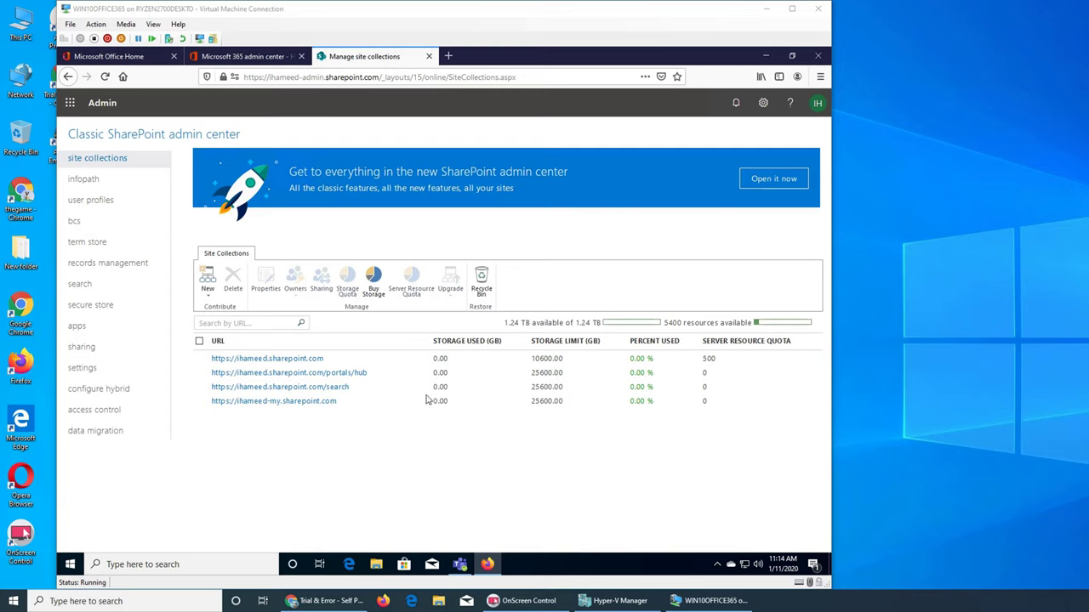
pyautogui.click(201, 401)
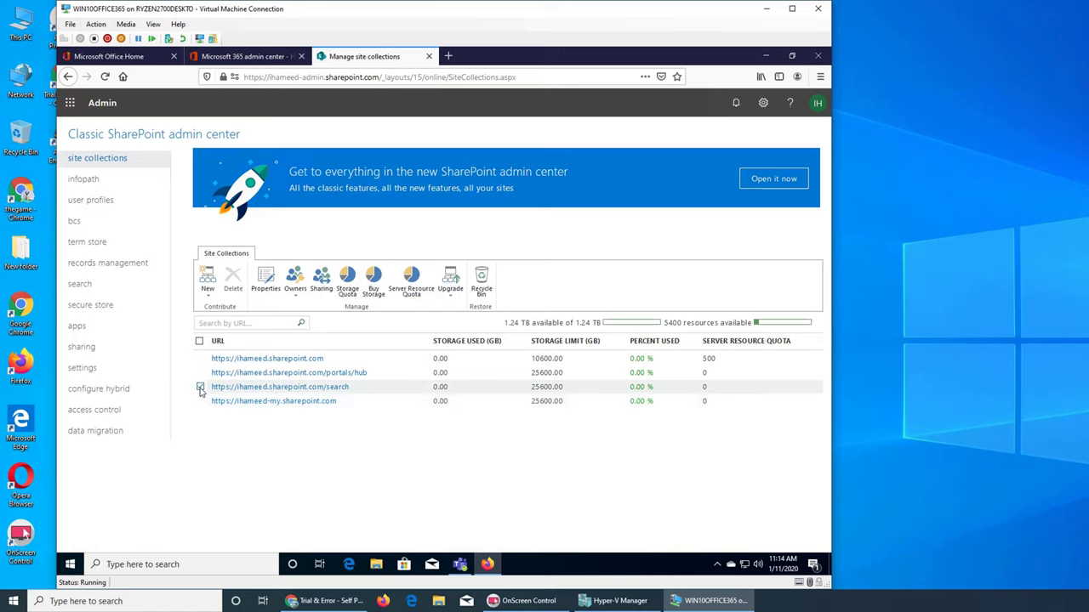
pyautogui.click(200, 401)
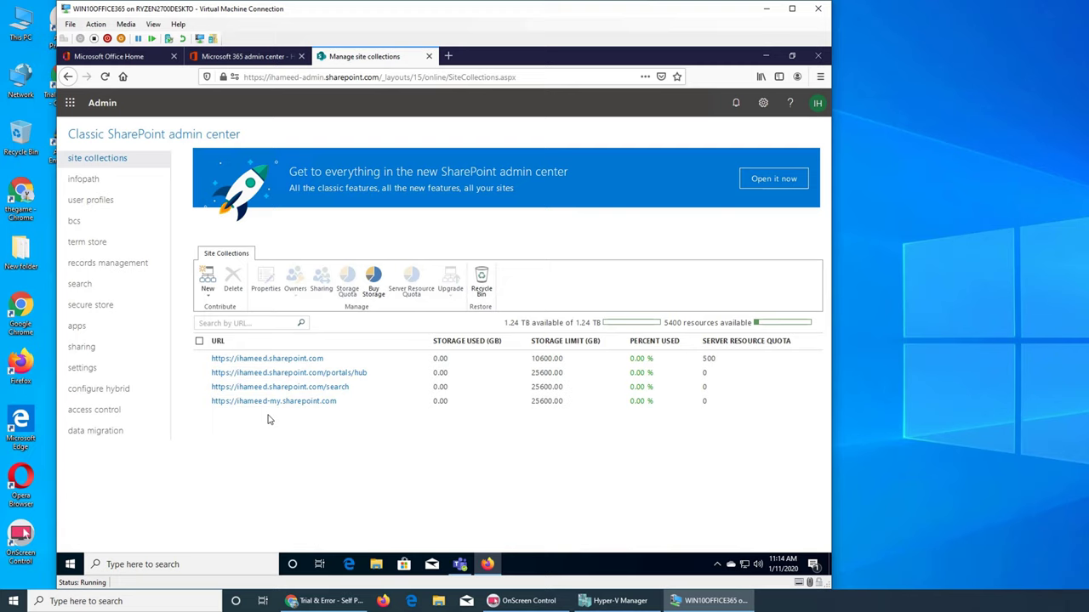
pyautogui.click(103, 78)
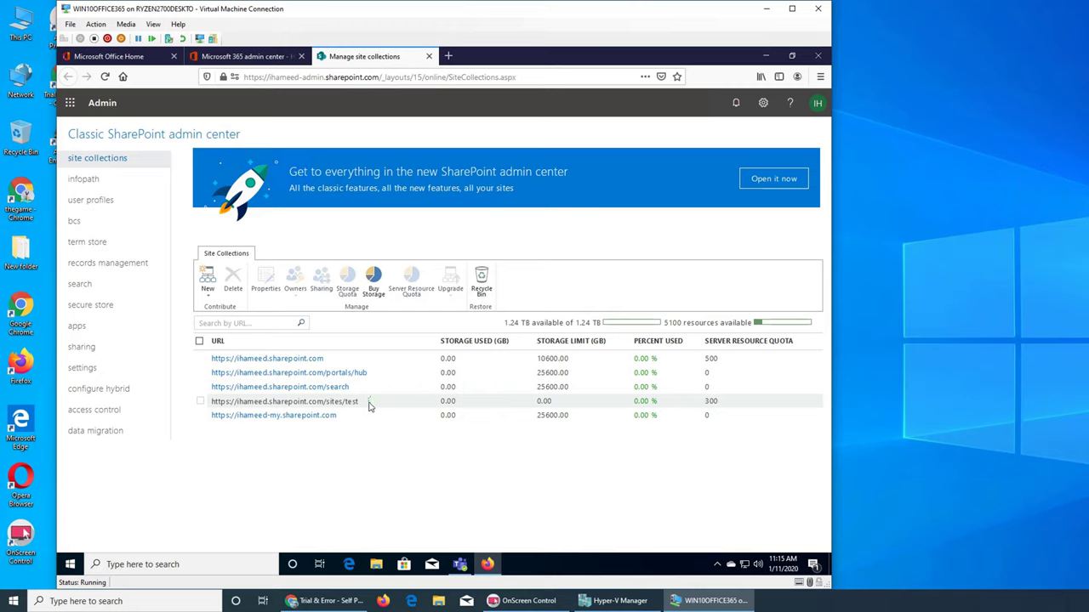
pyautogui.moveTo(368, 406)
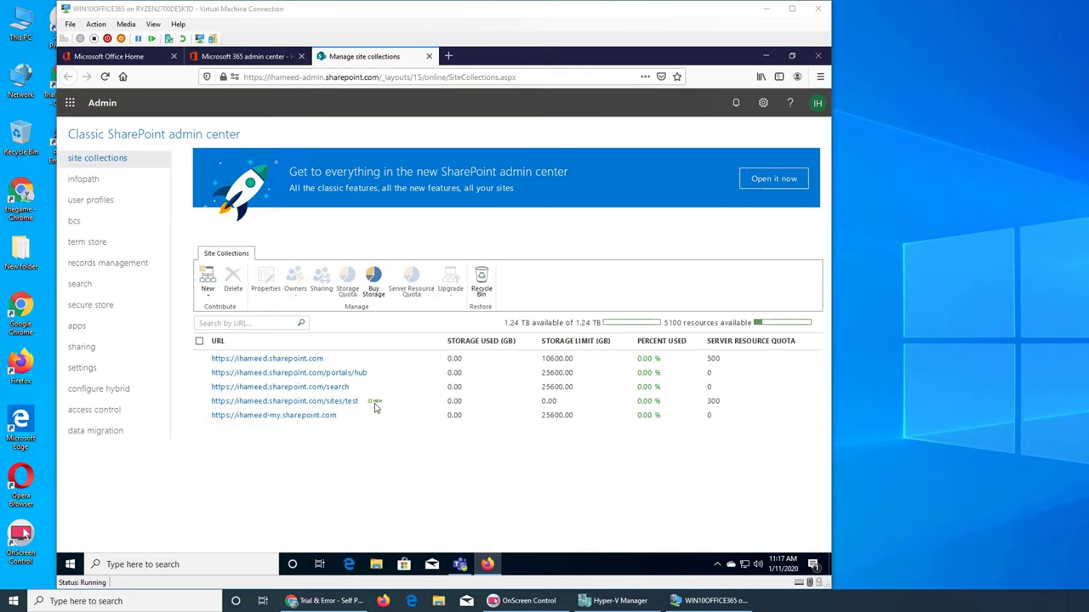
# Step: Delete the /sites/test site collection, sending it to the recycle bin
pyautogui.click(200, 403)
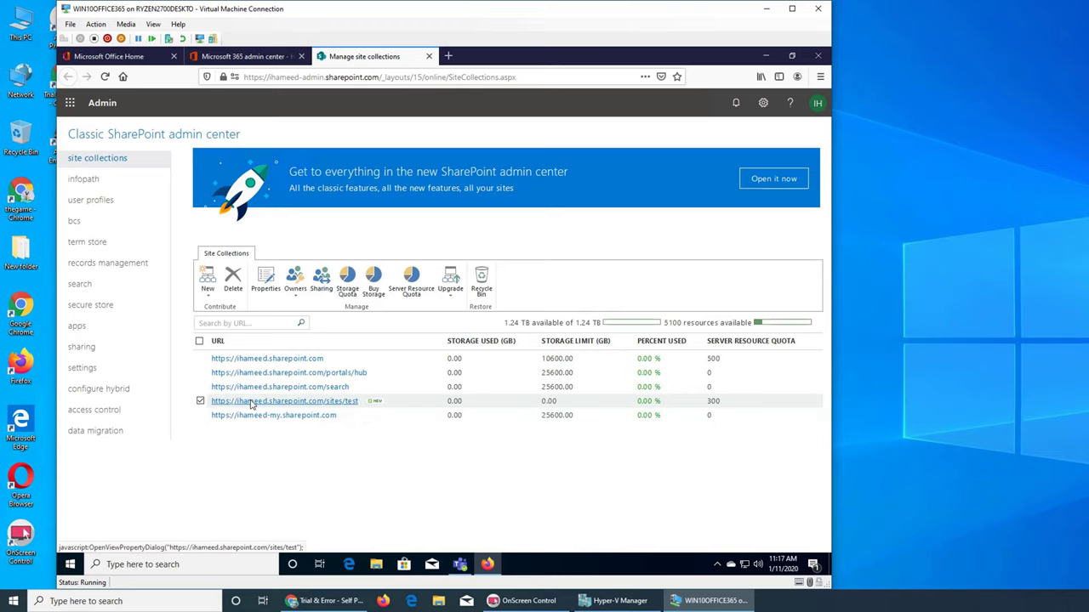
pyautogui.click(229, 286)
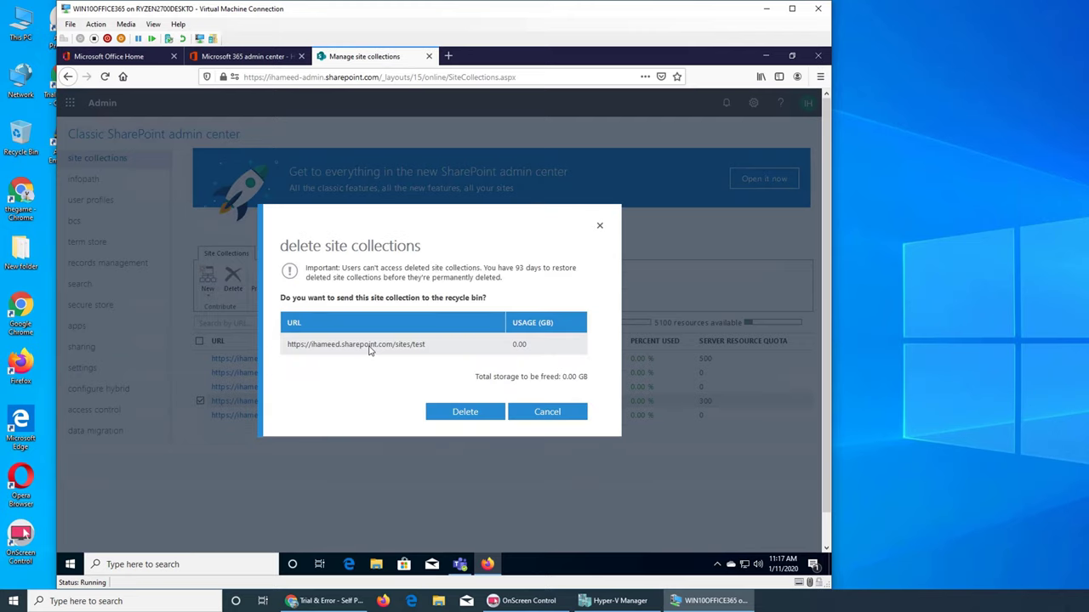
pyautogui.click(443, 411)
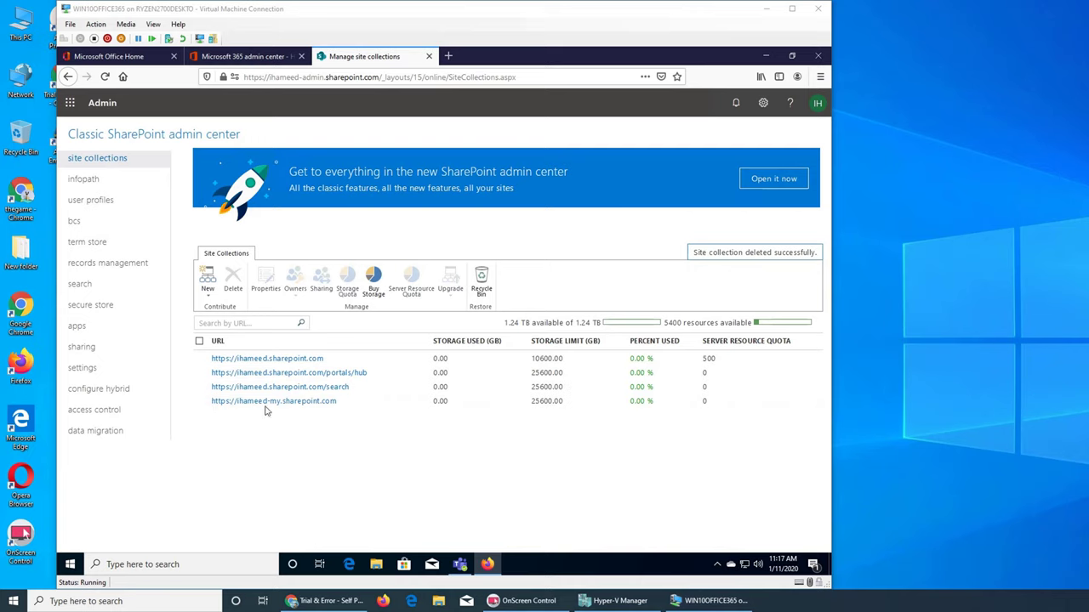
# Step: Restore the deleted /sites/test site collection from the recycle bin and reload the site collections list
pyautogui.click(481, 285)
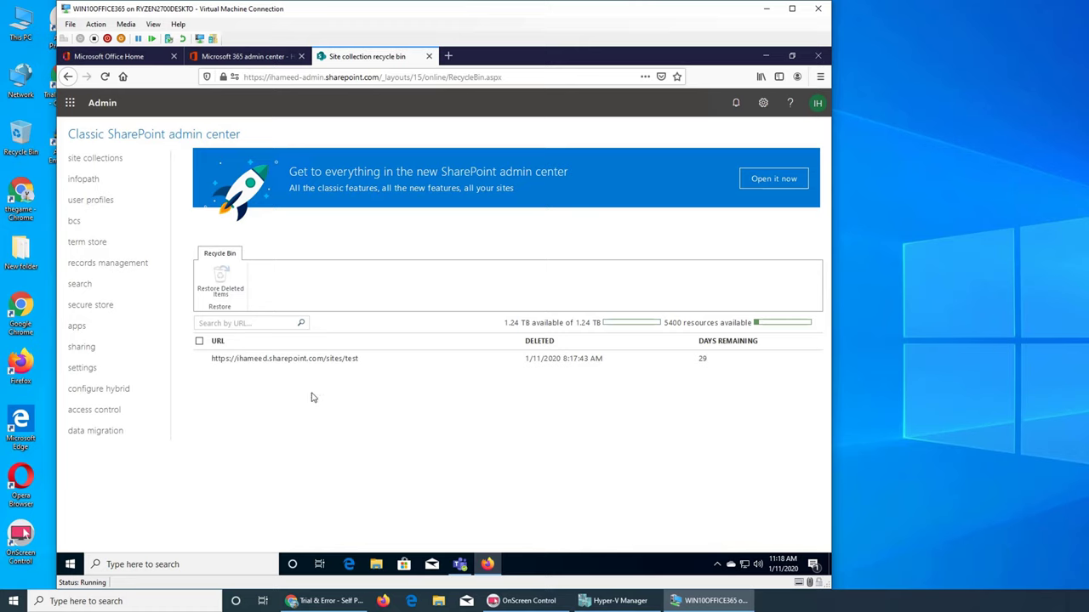
pyautogui.click(200, 358)
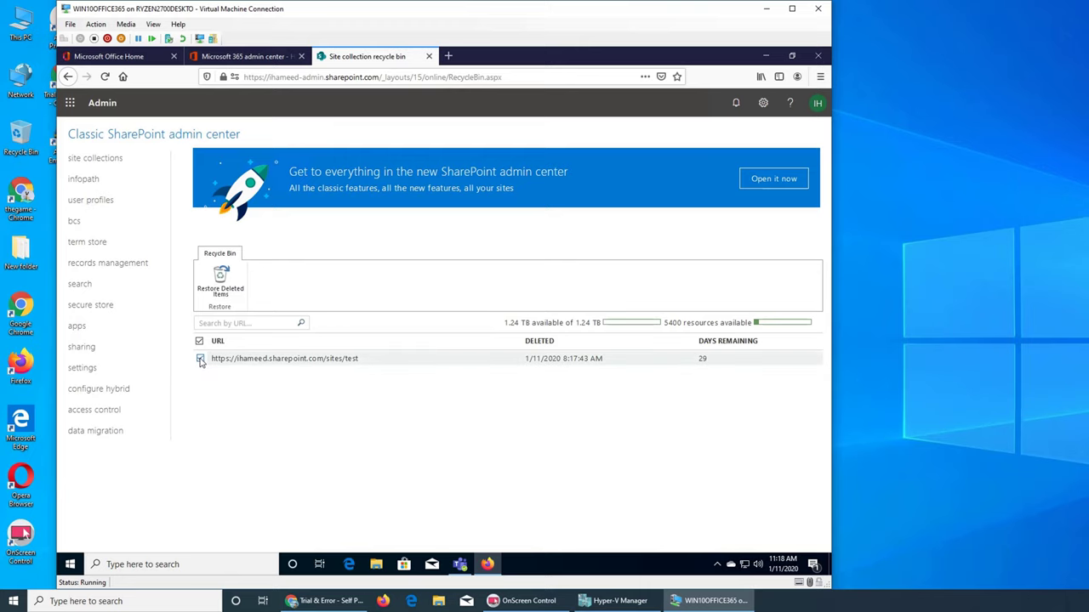
pyautogui.click(217, 293)
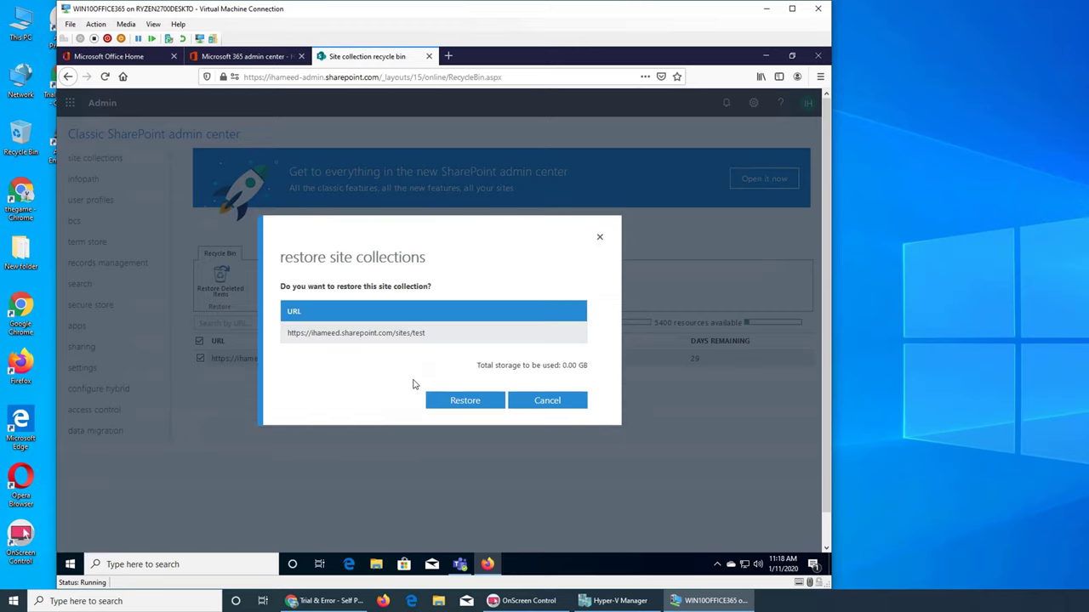
pyautogui.click(464, 409)
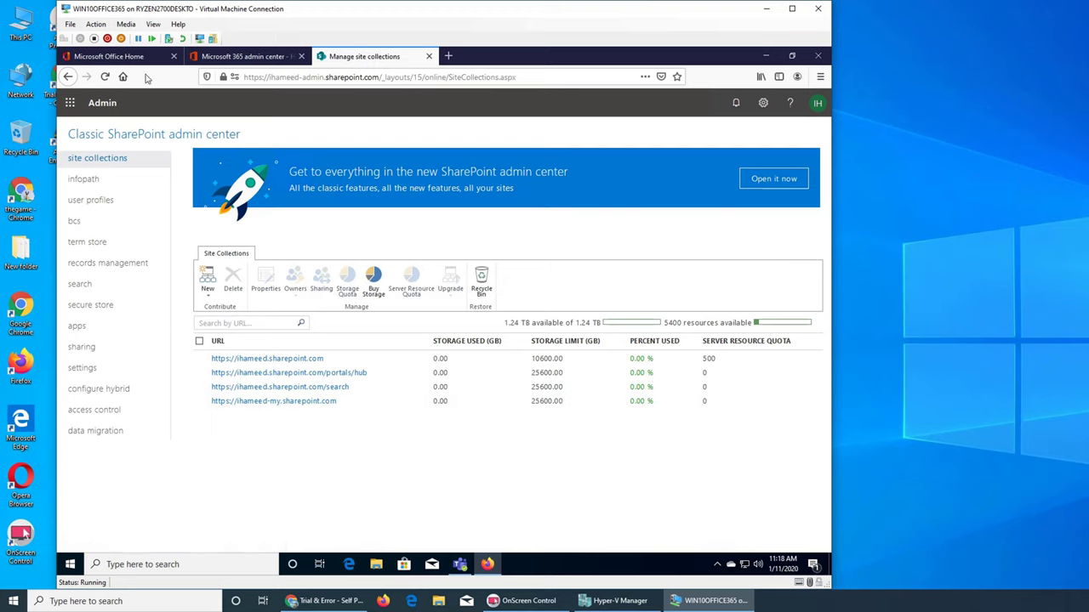
pyautogui.click(104, 78)
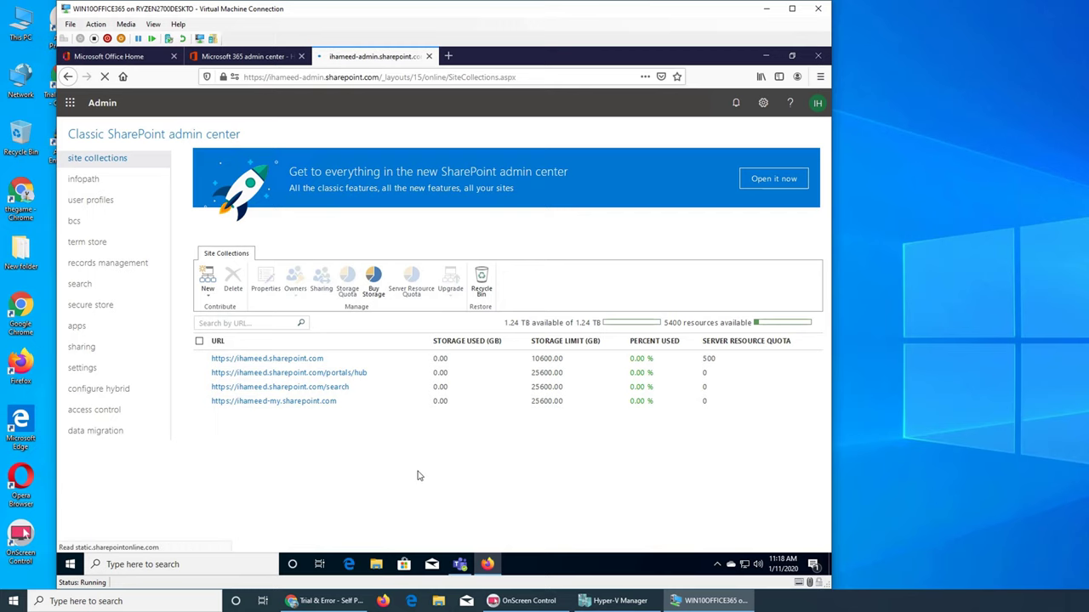